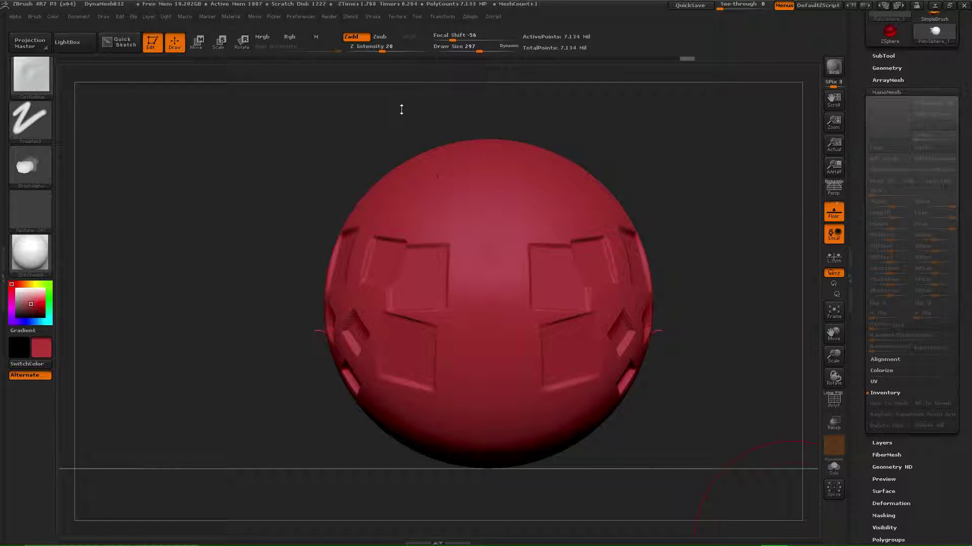
# Show the curve settings of the ClayBuildup brush
pyautogui.click(34, 16)
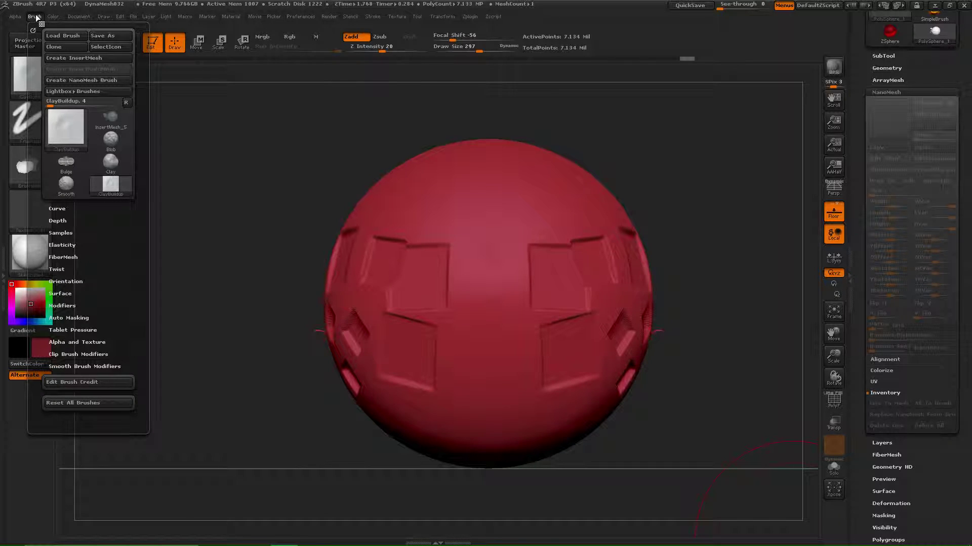
pyautogui.click(55, 209)
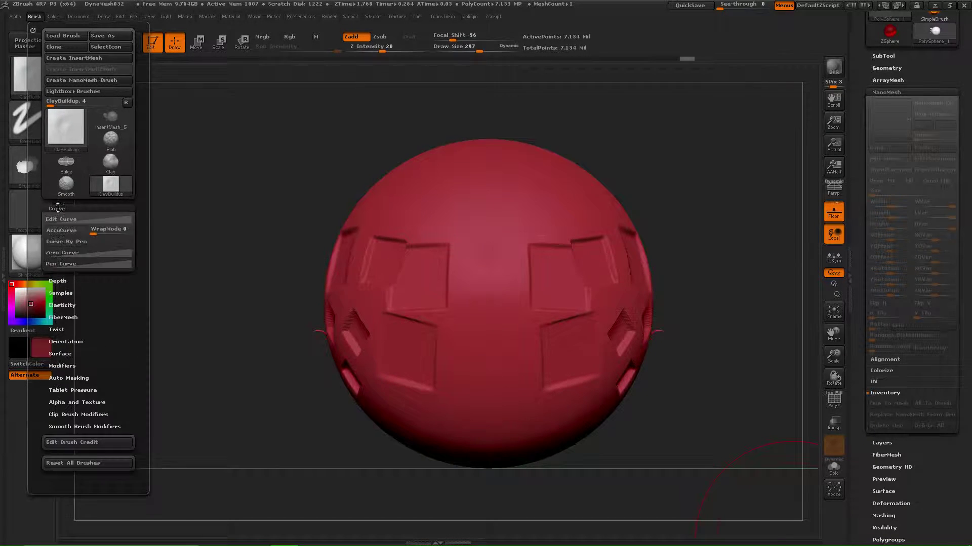
pyautogui.click(84, 219)
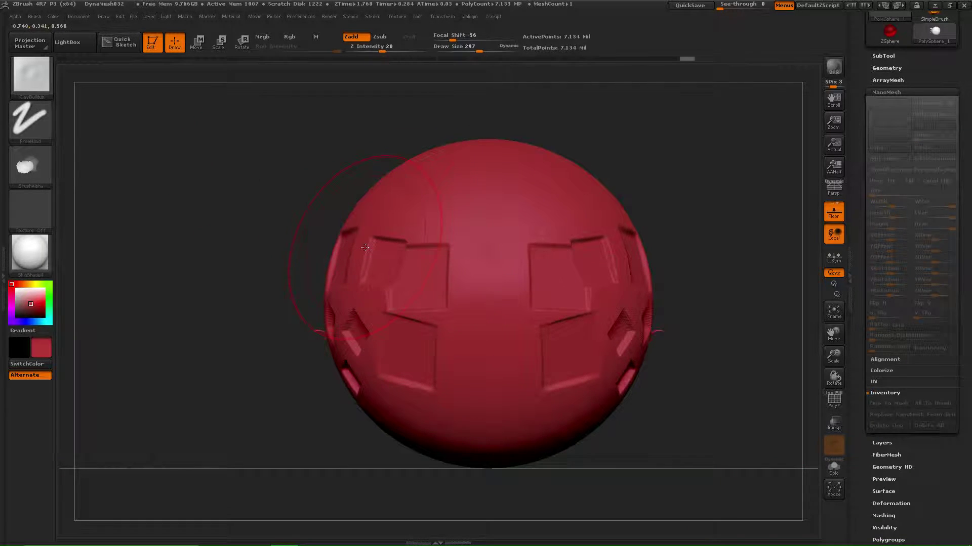
# Try symmetrical ClayBuildup strokes on the smooth underside of the sphere, and undo them
pyautogui.press('b')
pyautogui.press('c')
pyautogui.press('b')
pyautogui.moveTo(312, 117); pyautogui.dragTo(408, 210)
pyautogui.moveTo(451, 311); pyautogui.dragTo(463, 228)
pyautogui.moveTo(451, 324)
pyautogui.mouseDown()
pyautogui.moveTo(456, 255)
pyautogui.moveTo(445, 329)
pyautogui.moveTo(447, 287)
pyautogui.mouseUp()
pyautogui.press('ctrl')
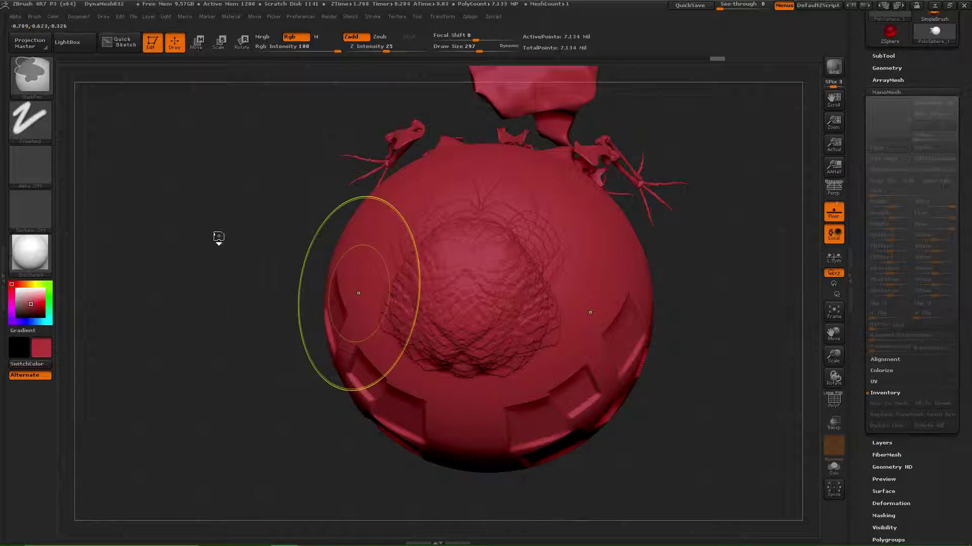
pyautogui.hotkey('ctrl', 'z')
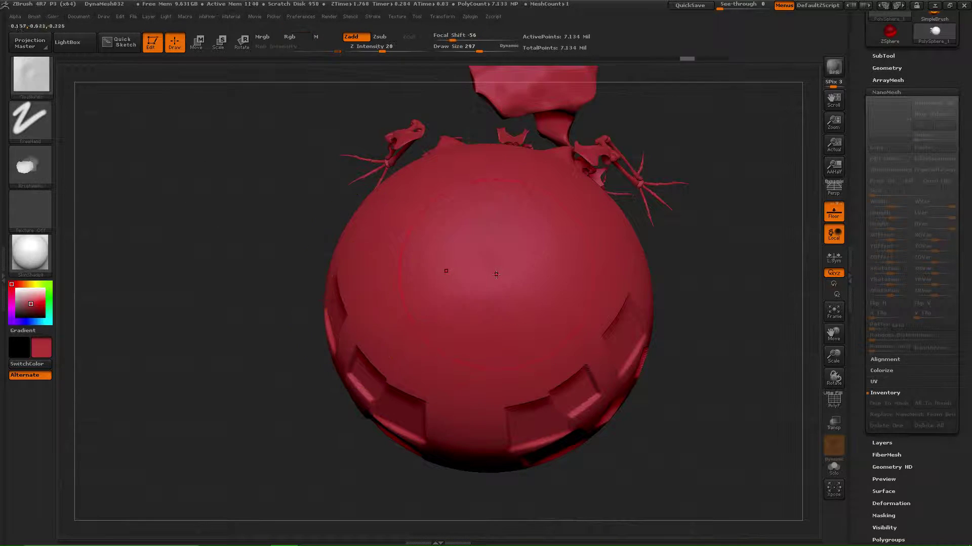
# Flatten the ClayBuildup brush's fade-off curve into a low hump and sculpt test strokes on the sphere's underside
pyautogui.click(35, 16)
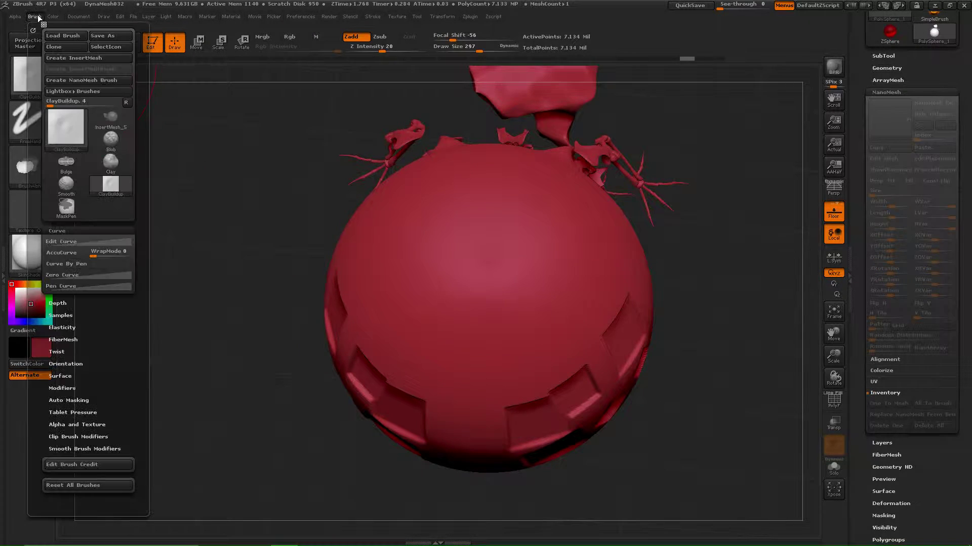
pyautogui.click(81, 242)
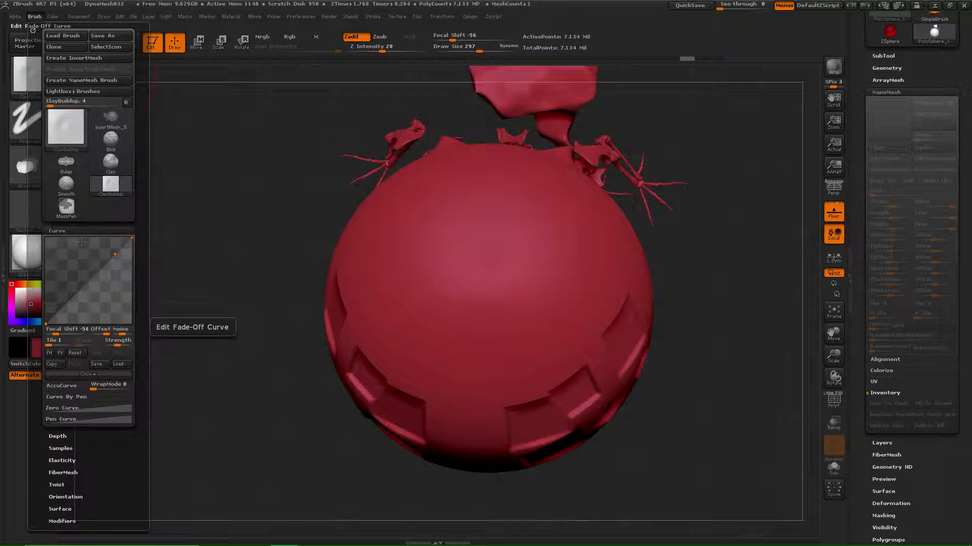
pyautogui.moveTo(88, 281); pyautogui.dragTo(114, 322)
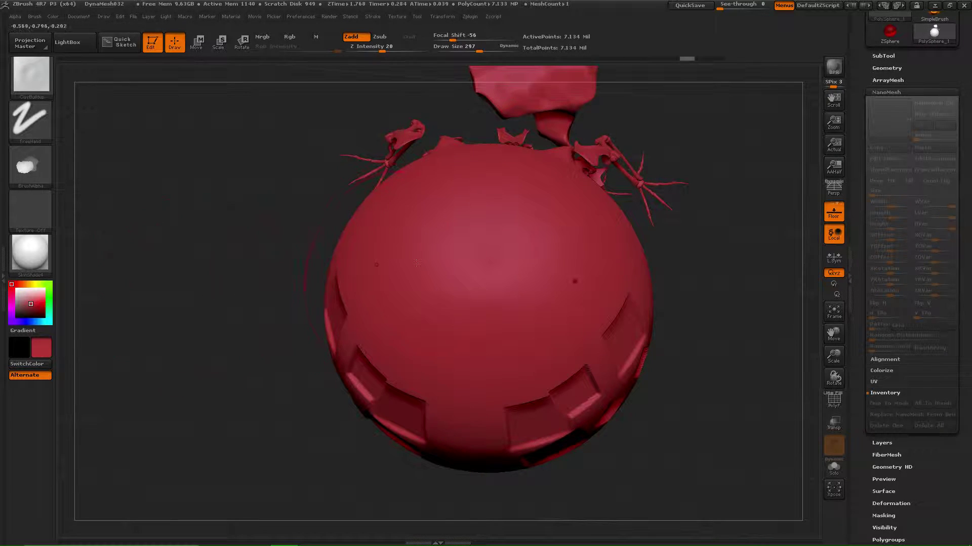
pyautogui.moveTo(441, 263)
pyautogui.mouseDown()
pyautogui.moveTo(476, 265)
pyautogui.moveTo(485, 284)
pyautogui.moveTo(506, 243)
pyautogui.moveTo(434, 214)
pyautogui.moveTo(471, 284)
pyautogui.moveTo(455, 243)
pyautogui.mouseUp()
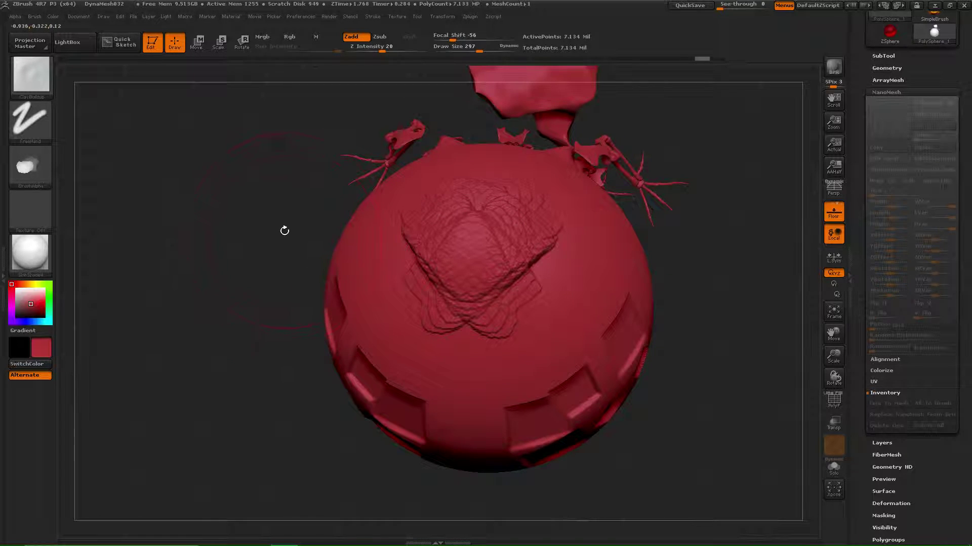
pyautogui.click(35, 16)
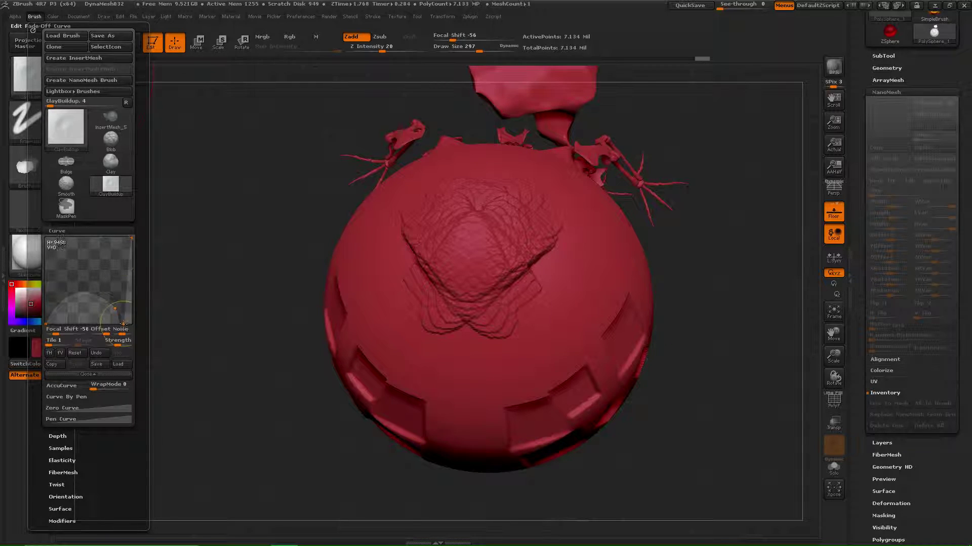
pyautogui.moveTo(433, 272)
pyautogui.mouseDown()
pyautogui.moveTo(470, 334)
pyautogui.moveTo(531, 390)
pyautogui.moveTo(481, 420)
pyautogui.moveTo(400, 319)
pyautogui.mouseUp()
# Reset the brush's fade-off curve, raise its starting point to the maximum, and sculpt test strokes across the sphere
pyautogui.click(33, 16)
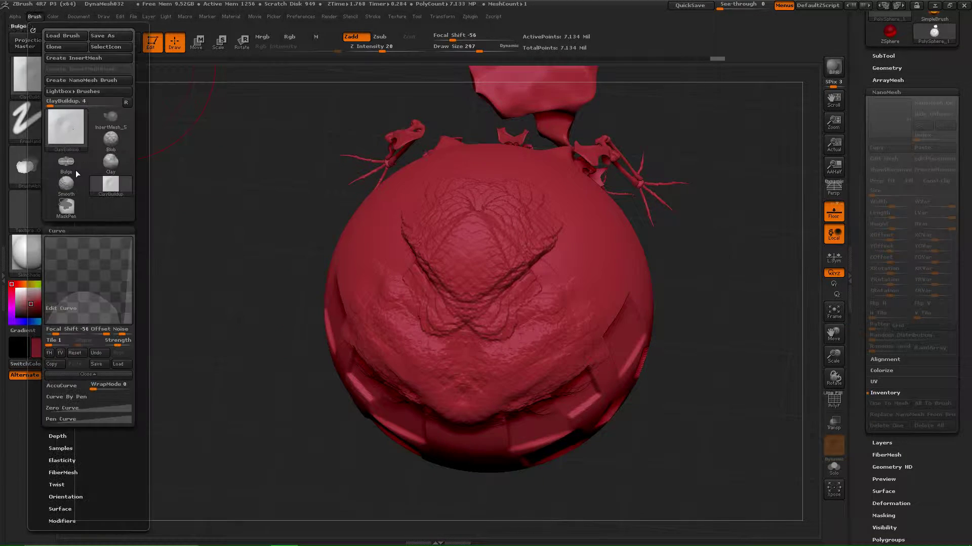
pyautogui.click(75, 353)
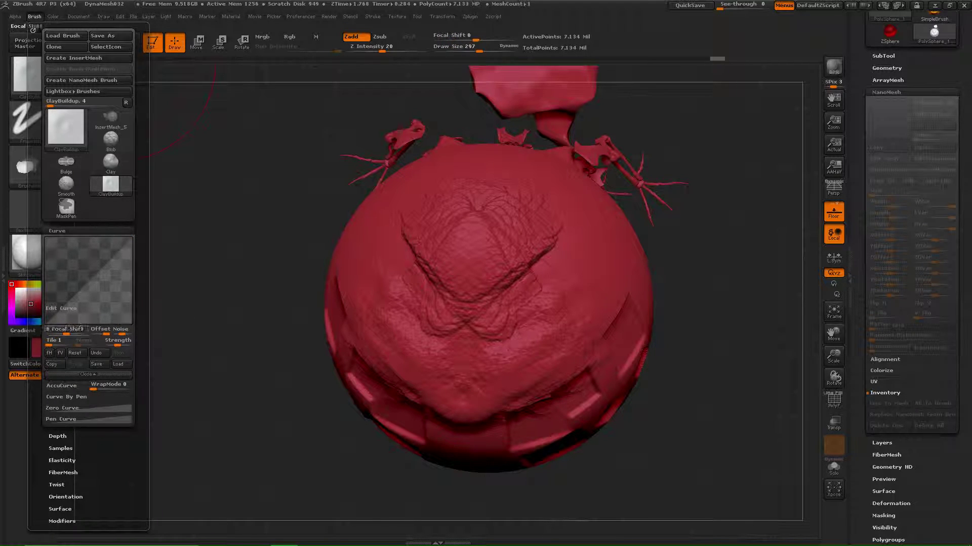
pyautogui.moveTo(68, 263)
pyautogui.mouseDown()
pyautogui.moveTo(42, 251)
pyautogui.moveTo(48, 243)
pyautogui.mouseUp()
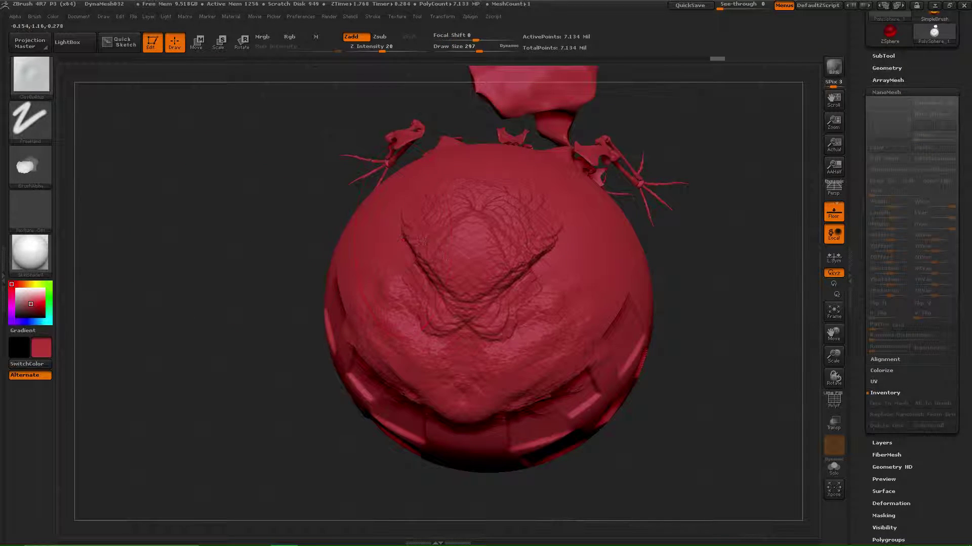
pyautogui.moveTo(420, 281)
pyautogui.mouseDown()
pyautogui.moveTo(385, 230)
pyautogui.moveTo(354, 268)
pyautogui.moveTo(349, 228)
pyautogui.moveTo(340, 304)
pyautogui.mouseUp()
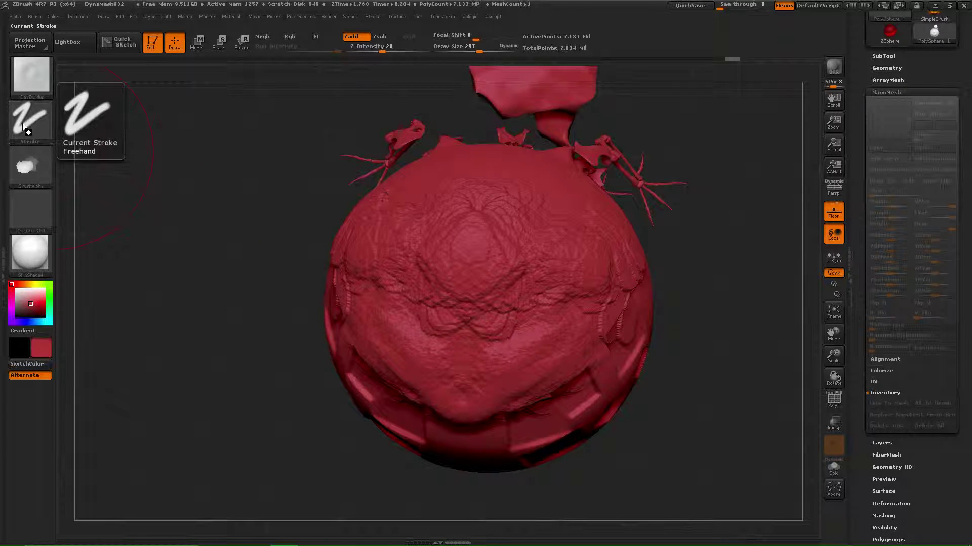
# Assign the solid disc Alpha 14 to the brush and try it on the sphere's underside
pyautogui.click(22, 123)
pyautogui.click(33, 175)
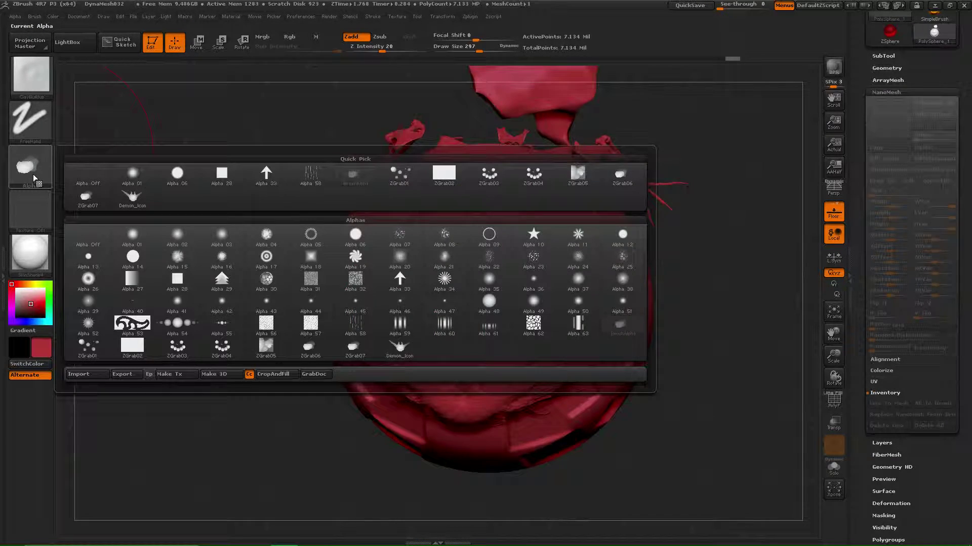
pyautogui.click(138, 263)
pyautogui.moveTo(297, 236)
pyautogui.mouseDown()
pyautogui.moveTo(283, 212)
pyautogui.moveTo(323, 165)
pyautogui.mouseUp()
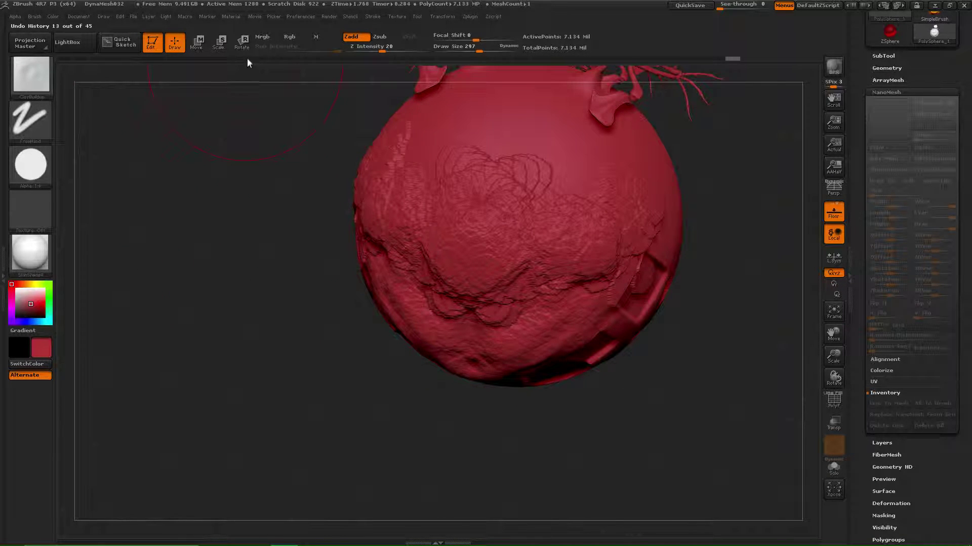
# Roll the undo history back to the earlier smooth sphere with NanoMesh and subdivide it repeatedly
pyautogui.click(240, 59)
pyautogui.moveTo(221, 189); pyautogui.dragTo(265, 185)
pyautogui.hotkey('ctrl', 'd')
pyautogui.hotkey('ctrl', 'd')
pyautogui.hotkey('ctrl', 'd')
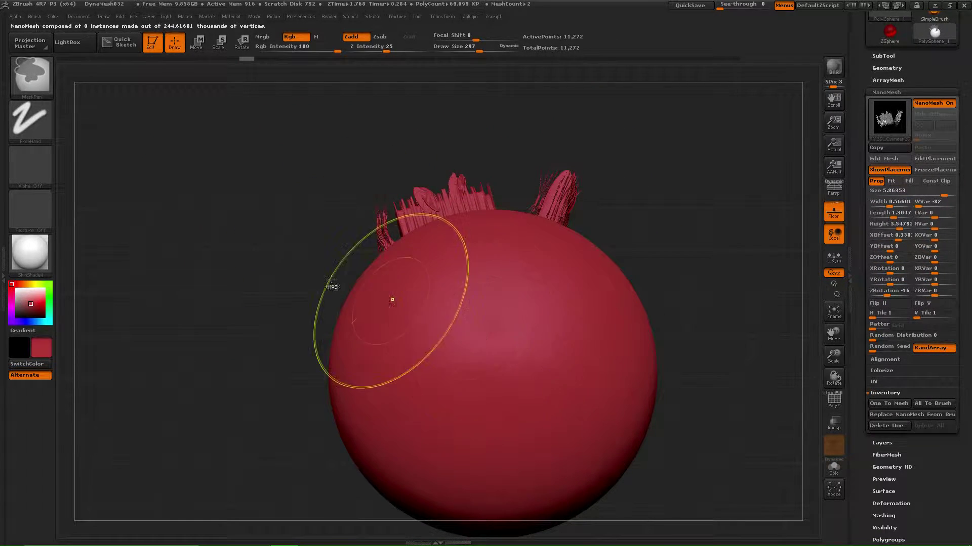
pyautogui.hotkey('ctrl', 'shift', 'z')
pyautogui.hotkey('ctrl', 'shift', 'z')
pyautogui.hotkey('ctrl', 'shift', 'z')
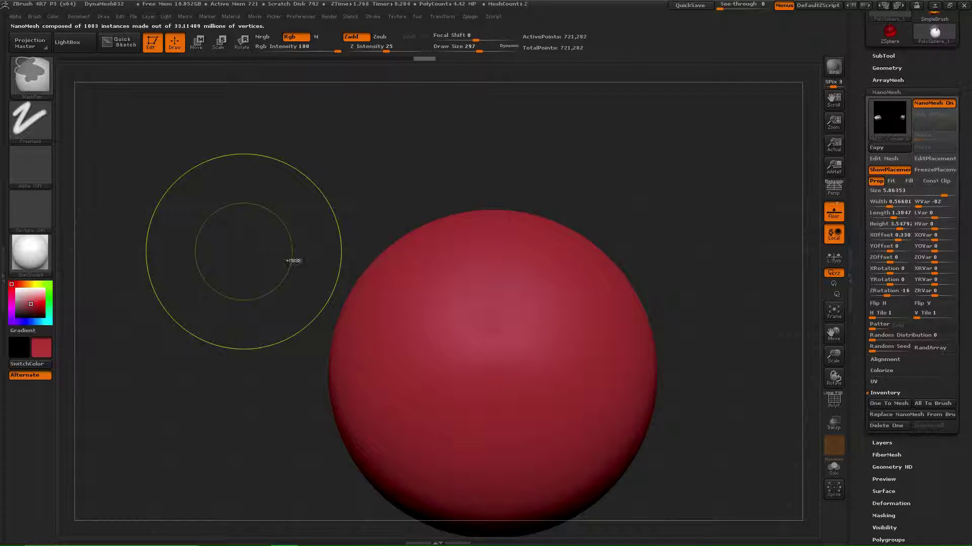
pyautogui.hotkey('ctrl', 'shift', 'z')
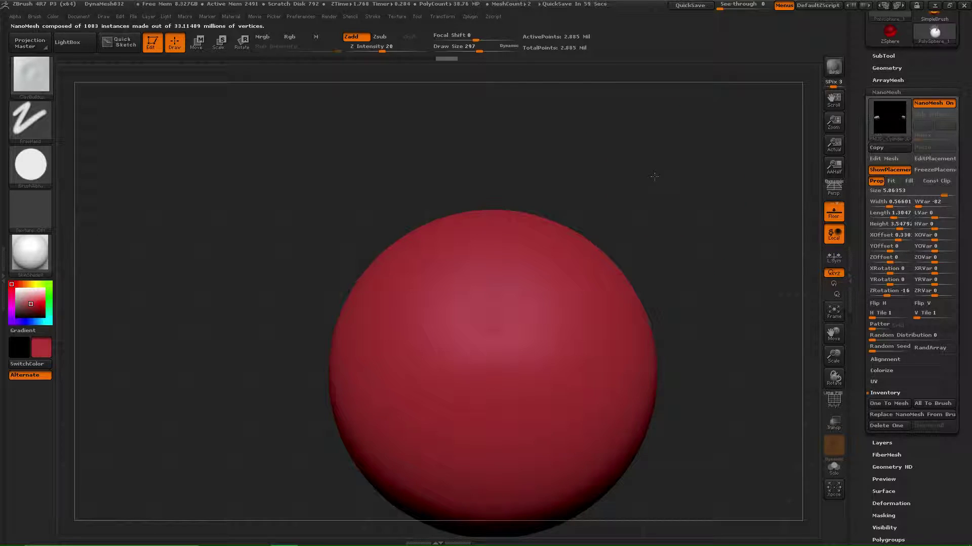
# Try a freehand stroke with the disc alpha across the front of the sphere, and undo it
pyautogui.moveTo(678, 235); pyautogui.dragTo(688, 238)
pyautogui.keyDown('alt'); pyautogui.moveTo(656, 168); pyautogui.dragTo(617, 93); pyautogui.keyUp('alt')
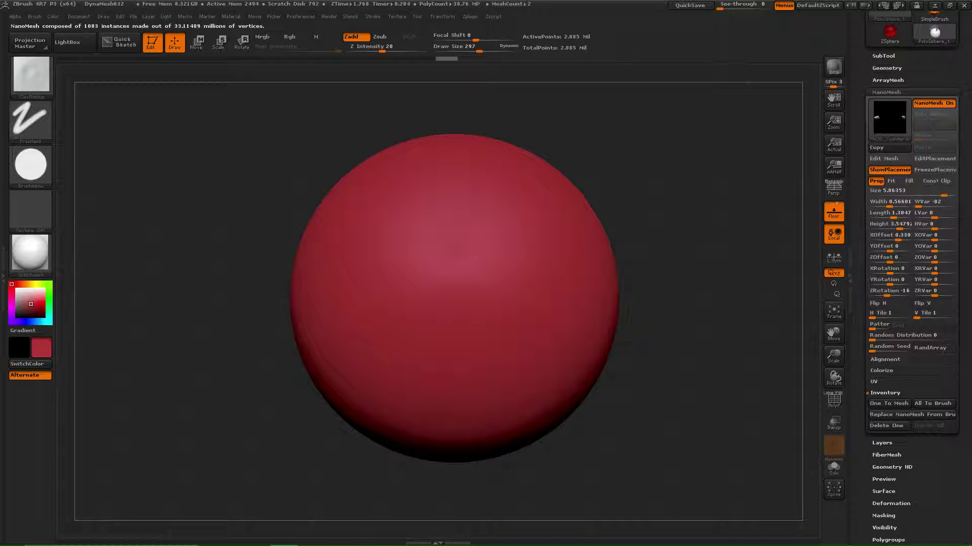
pyautogui.moveTo(401, 296); pyautogui.dragTo(460, 295)
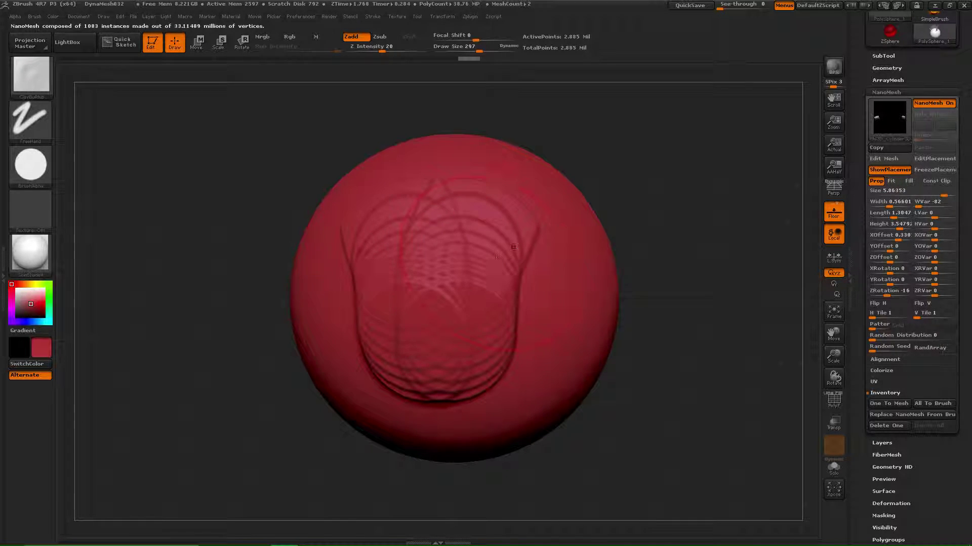
pyautogui.press('ctrl')
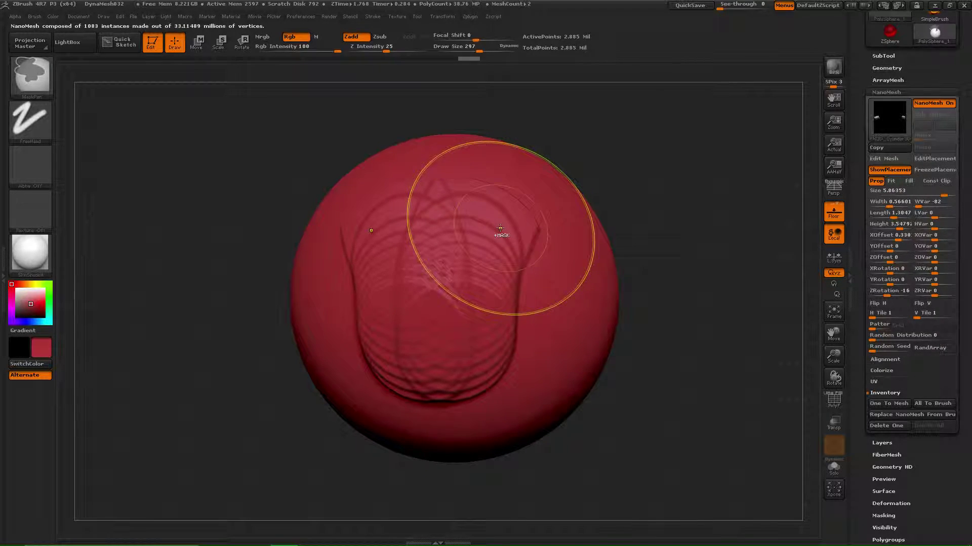
pyautogui.hotkey('ctrl', 'z')
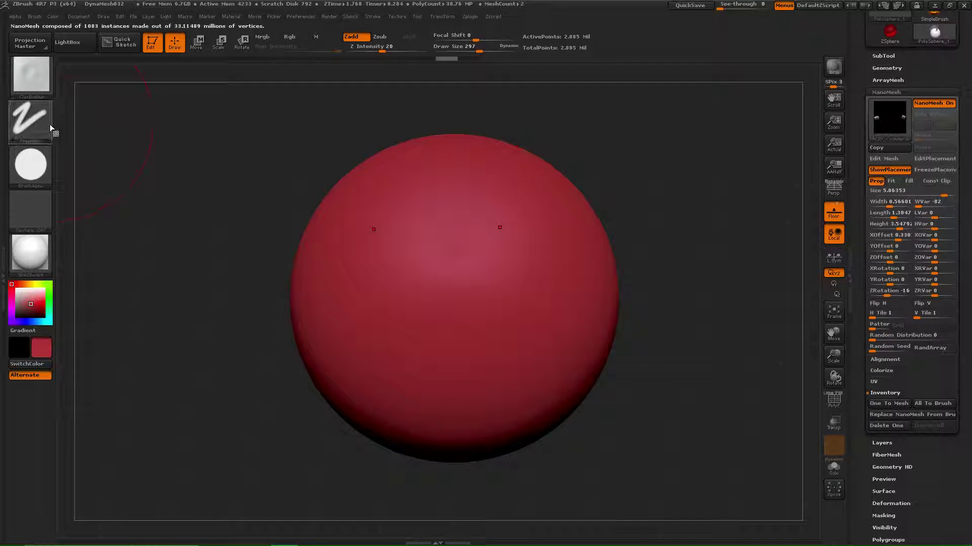
# Change the brush stroke to DragDot, try a mirrored pair of disc stamps on the sphere, and undo them
pyautogui.click(30, 121)
pyautogui.click(310, 129)
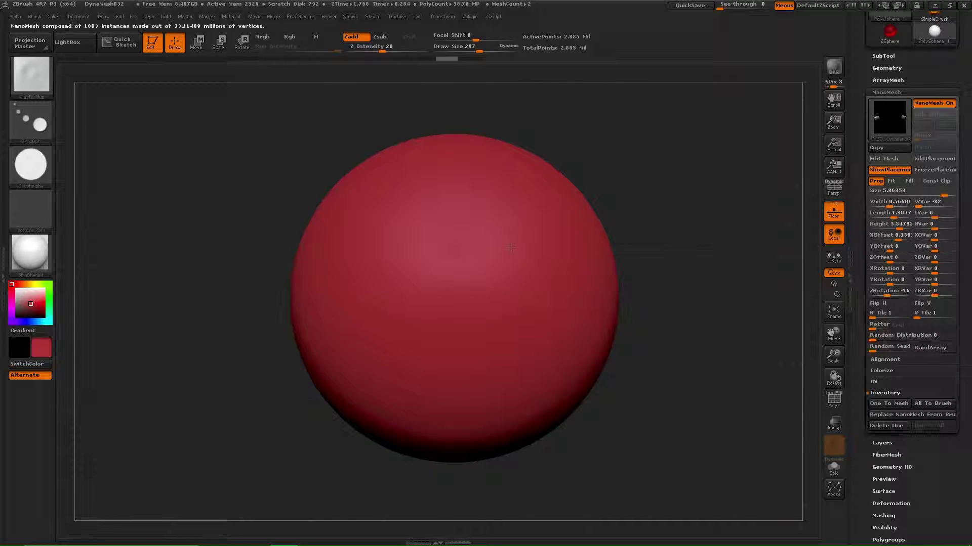
pyautogui.moveTo(490, 263)
pyautogui.mouseDown()
pyautogui.moveTo(491, 280)
pyautogui.moveTo(577, 220)
pyautogui.mouseUp()
pyautogui.press('ctrl')
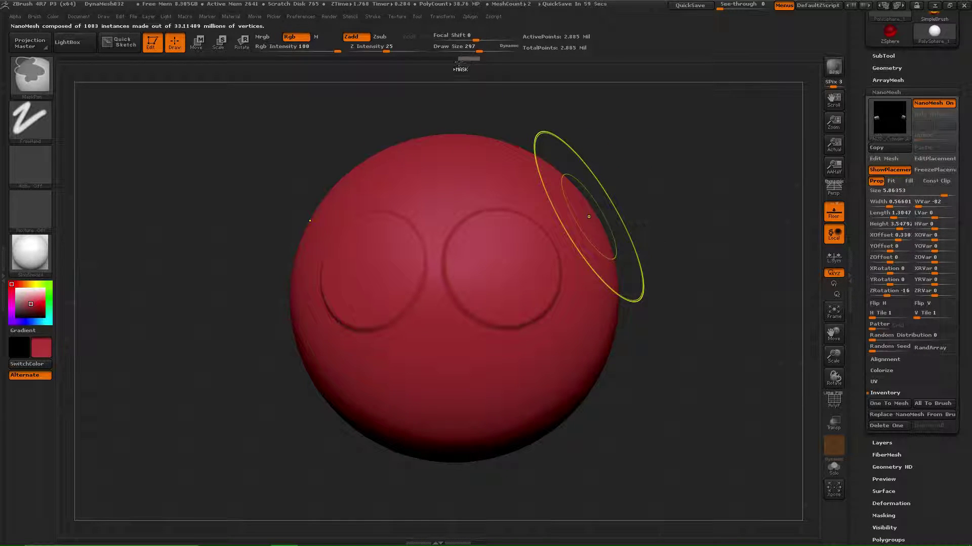
pyautogui.hotkey('ctrl', 'z')
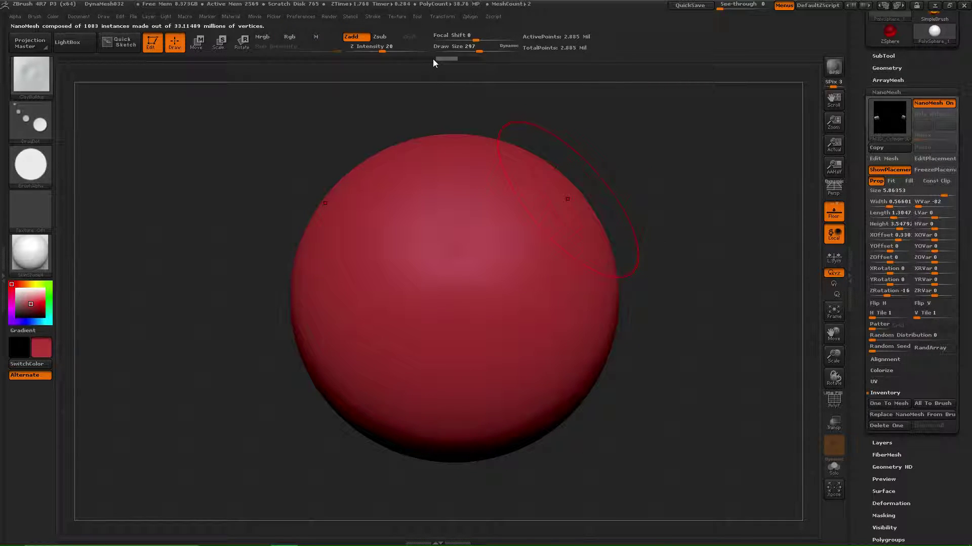
# Step the undo history back to state 17 and stamp a mirrored pair of discs on the front of the sphere
pyautogui.moveTo(433, 59); pyautogui.dragTo(430, 59)
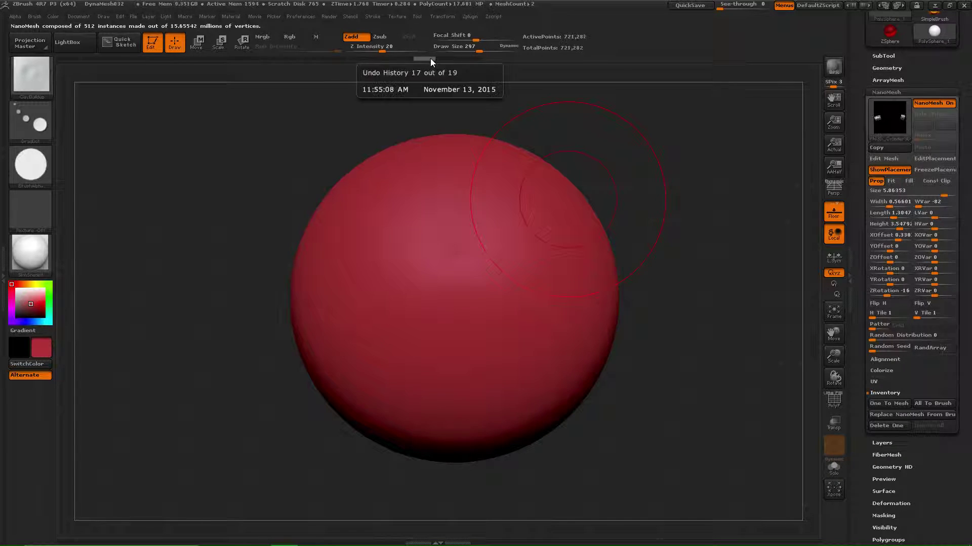
pyautogui.click(495, 312)
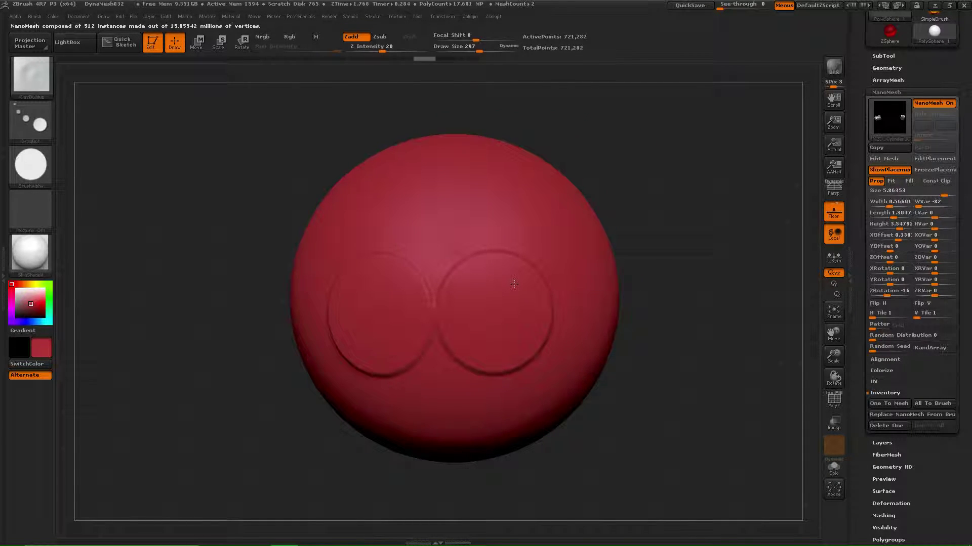
pyautogui.moveTo(515, 283); pyautogui.dragTo(516, 280)
pyautogui.hotkey('ctrl', 'shift', 'z')
# Check the brush's fade-off curve and stamp another disc at the very top of the sphere
pyautogui.click(33, 15)
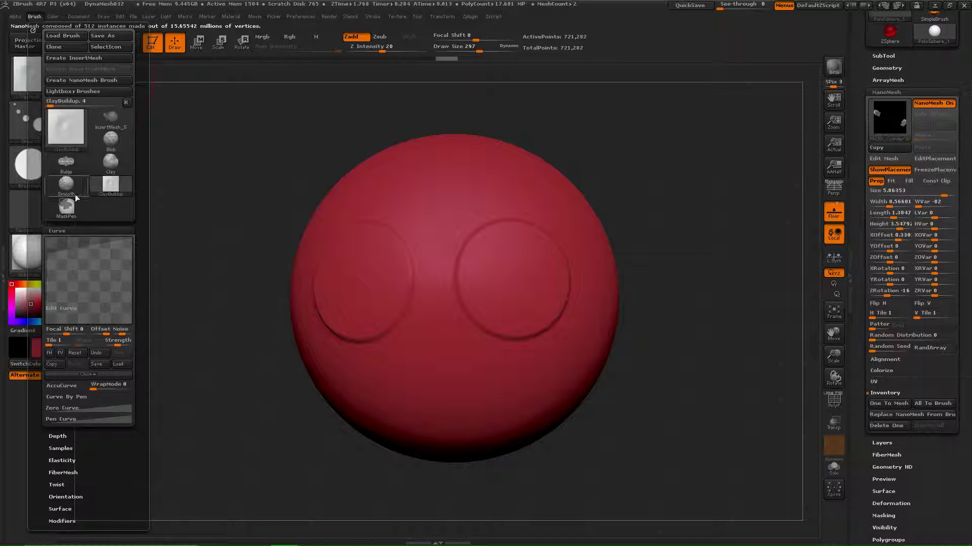
pyautogui.moveTo(96, 251)
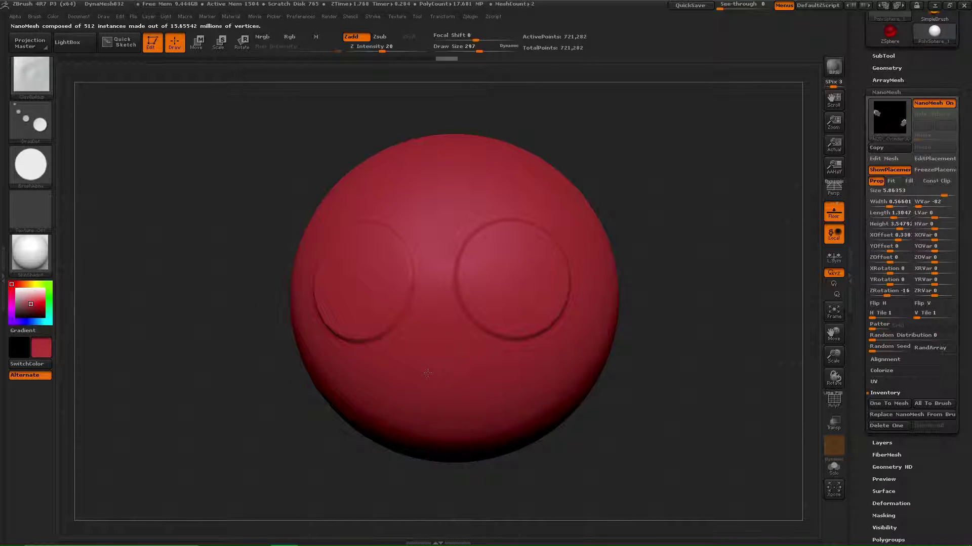
pyautogui.moveTo(434, 378); pyautogui.dragTo(433, 297)
pyautogui.hotkey('ctrl', 'z')
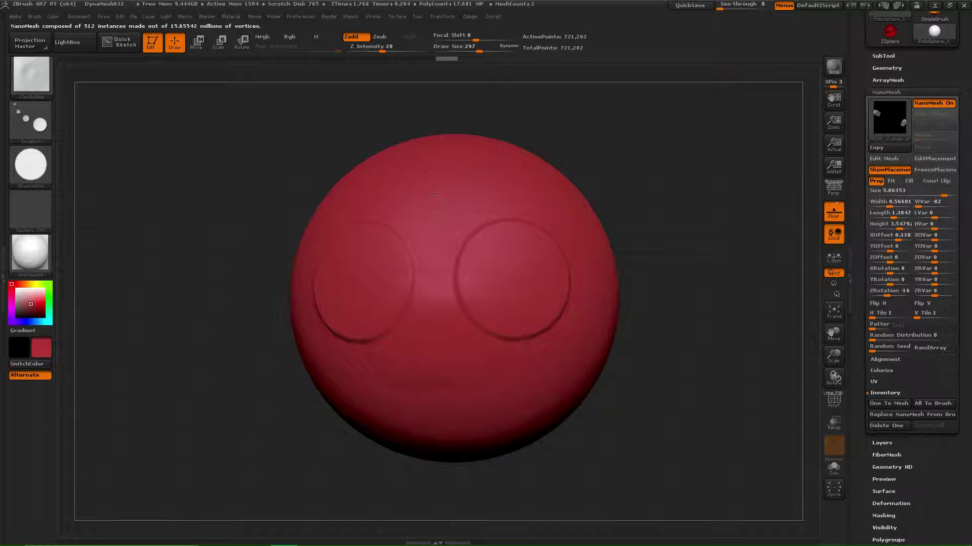
pyautogui.click(441, 169)
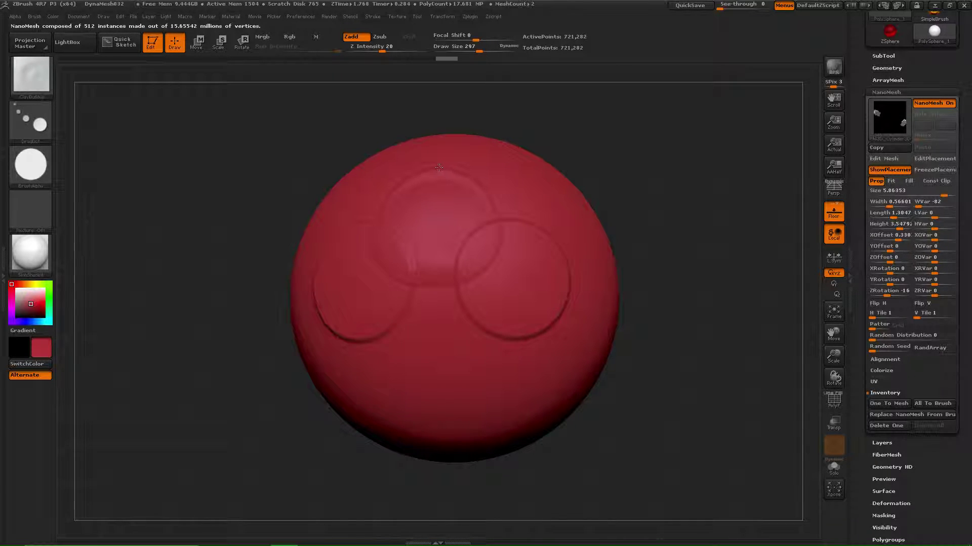
pyautogui.hotkey('ctrl', 'z')
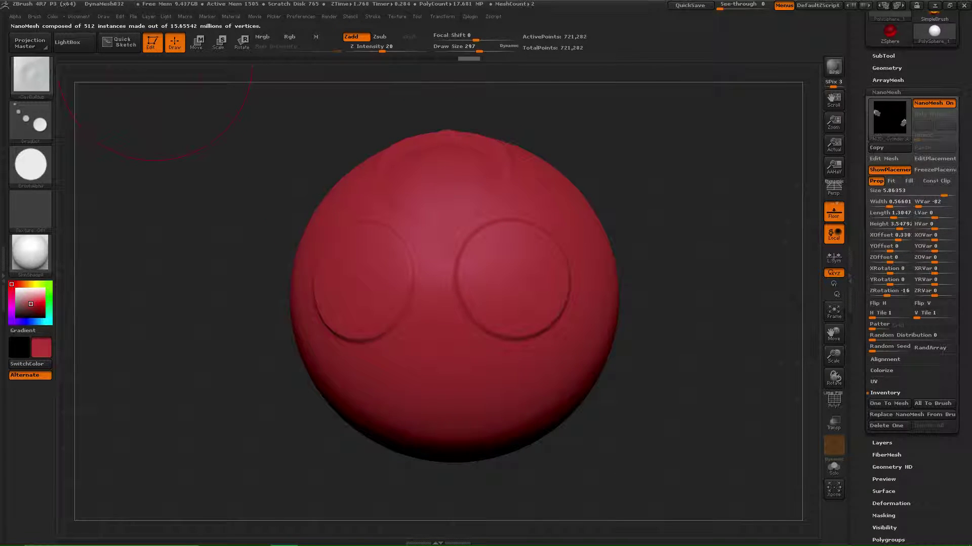
# Reshape the brush's fade-off curve into a V with its lowest point in the middle
pyautogui.click(31, 15)
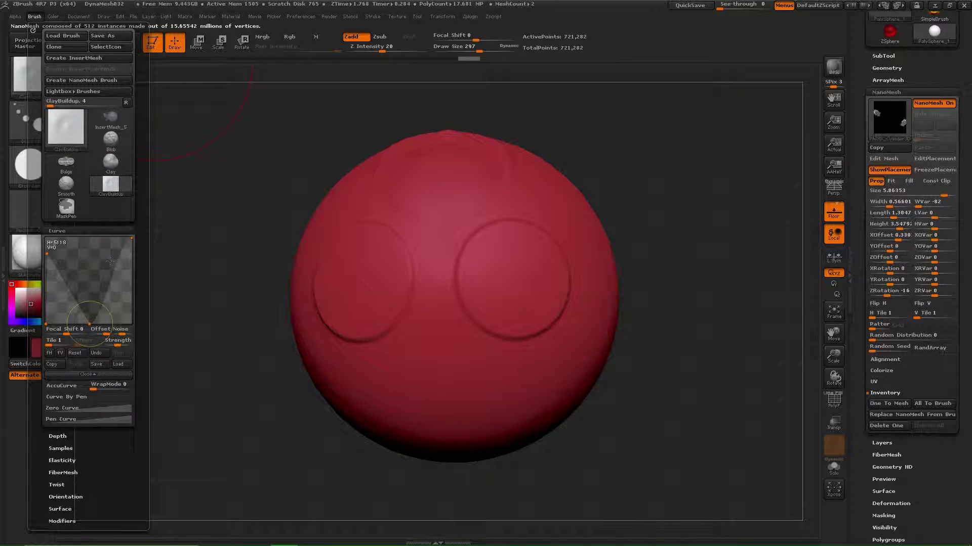
pyautogui.moveTo(109, 265)
pyautogui.mouseDown()
pyautogui.moveTo(90, 258)
pyautogui.moveTo(66, 269)
pyautogui.moveTo(84, 248)
pyautogui.mouseUp()
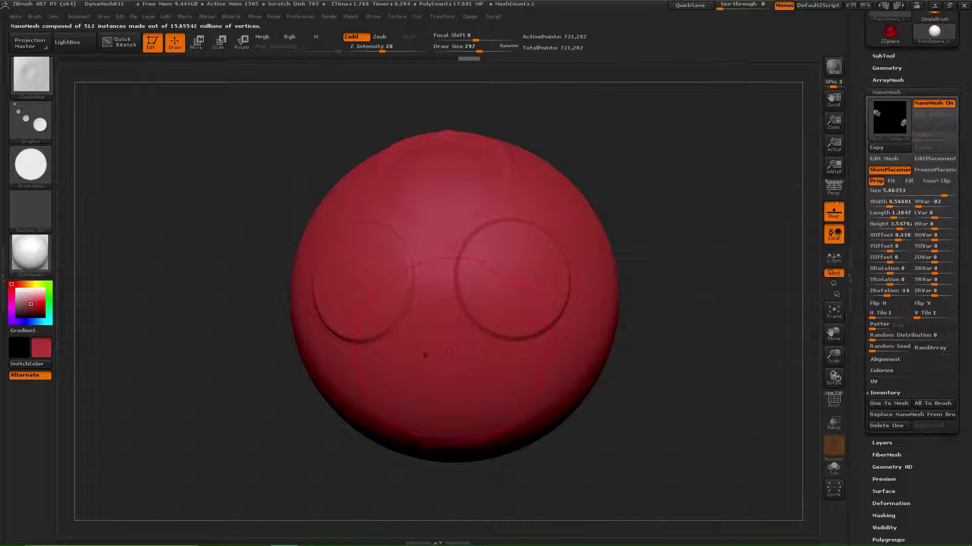
# Try a disc stamp at the centre of the sphere, undo back past it, and stamp a mirrored pair low on the front
pyautogui.moveTo(445, 382)
pyautogui.mouseDown()
pyautogui.moveTo(432, 366)
pyautogui.moveTo(433, 297)
pyautogui.mouseUp()
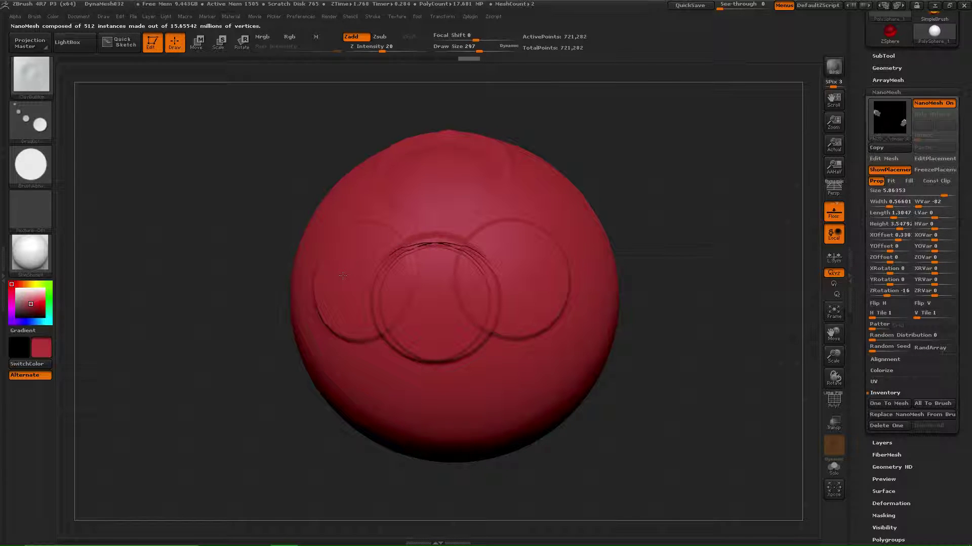
pyautogui.hotkey('ctrl', 'z')
pyautogui.hotkey('ctrl', 'z')
pyautogui.hotkey('ctrl', 'z')
pyautogui.hotkey('ctrl', 'z')
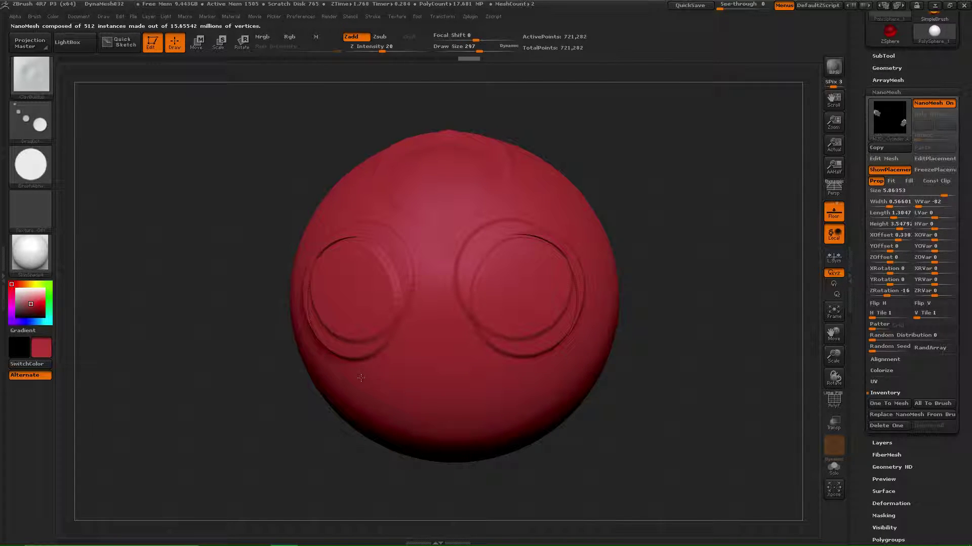
pyautogui.hotkey('ctrl', 'z')
pyautogui.moveTo(363, 388); pyautogui.dragTo(363, 390)
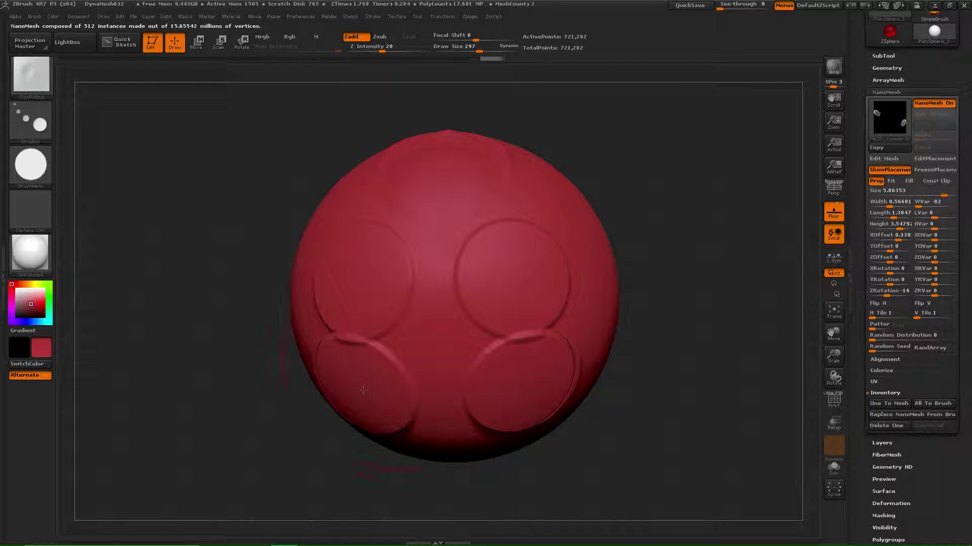
# Add noise to the brush's fade-off curve and stamp a mirrored pair of rough-textured discs low on the sphere
pyautogui.click(34, 16)
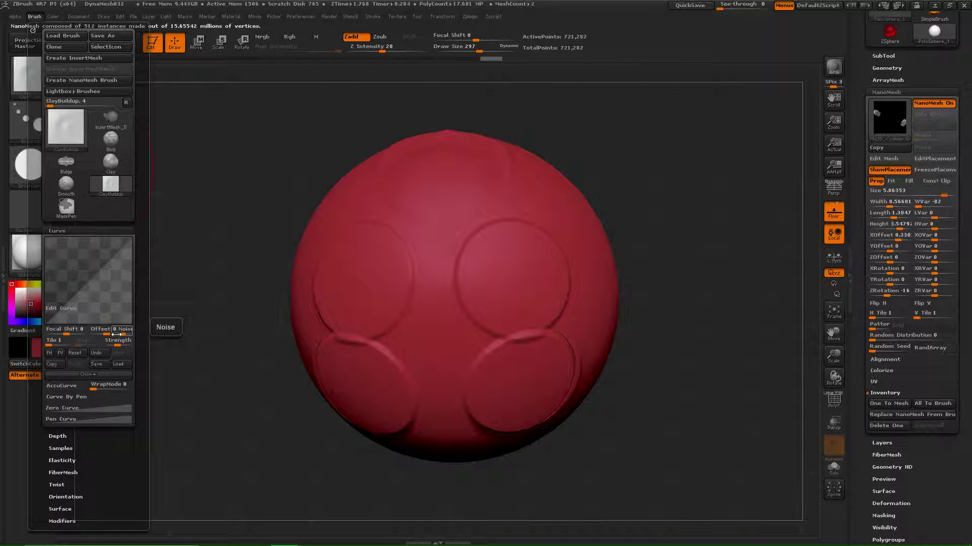
pyautogui.moveTo(122, 334); pyautogui.dragTo(130, 332)
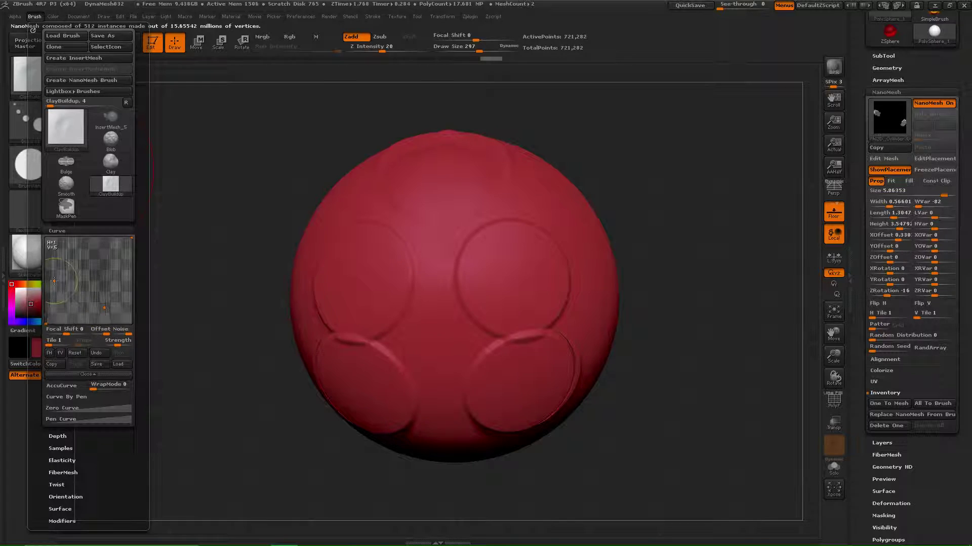
pyautogui.moveTo(202, 202)
pyautogui.mouseDown()
pyautogui.moveTo(213, 201)
pyautogui.moveTo(219, 132)
pyautogui.moveTo(256, 314)
pyautogui.mouseUp()
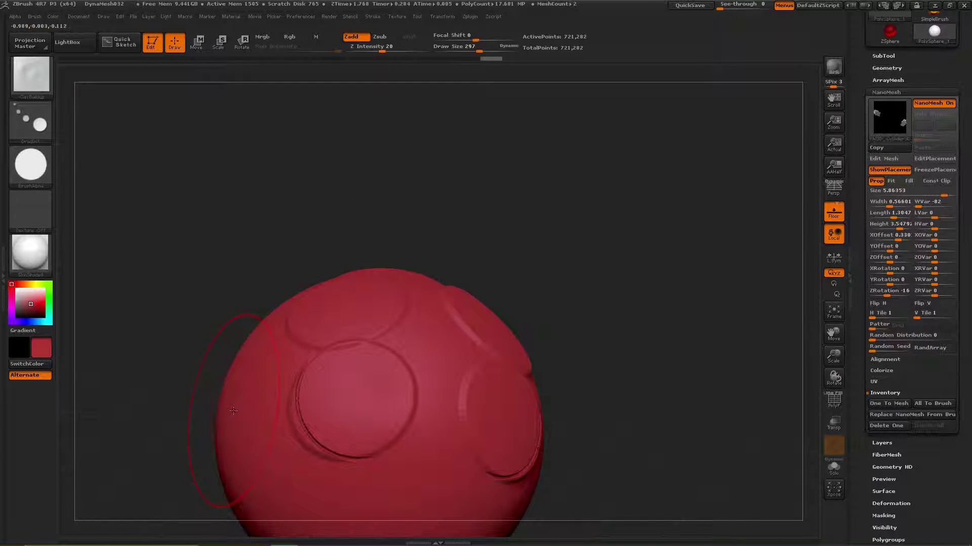
pyautogui.moveTo(197, 368)
pyautogui.keyDown('alt'); pyautogui.mouseDown()
pyautogui.moveTo(178, 178)
pyautogui.moveTo(185, 185)
pyautogui.mouseUp(); pyautogui.keyUp('alt')
pyautogui.moveTo(318, 352); pyautogui.dragTo(301, 339)
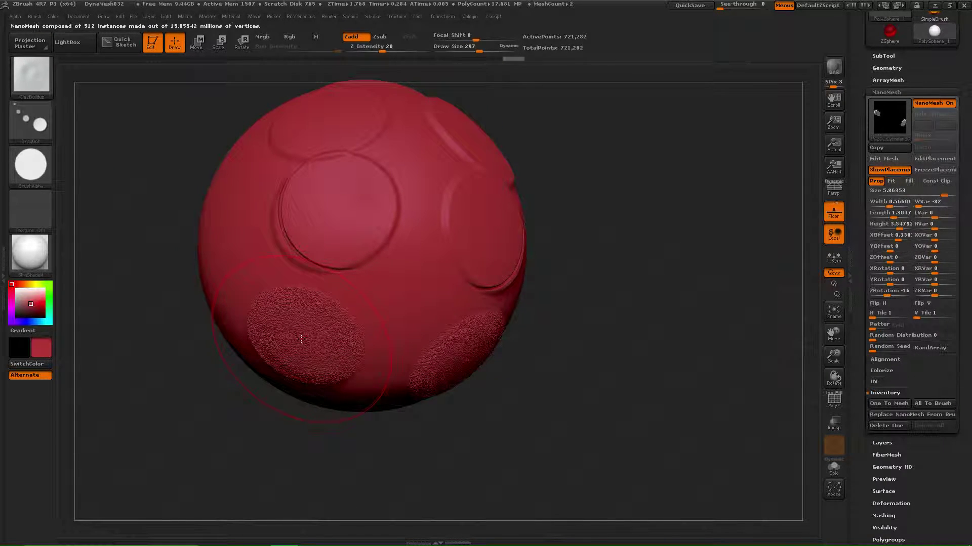
# Reset the brush's fade-off curve, bend it into a downward sag and raise its tiling
pyautogui.click(34, 16)
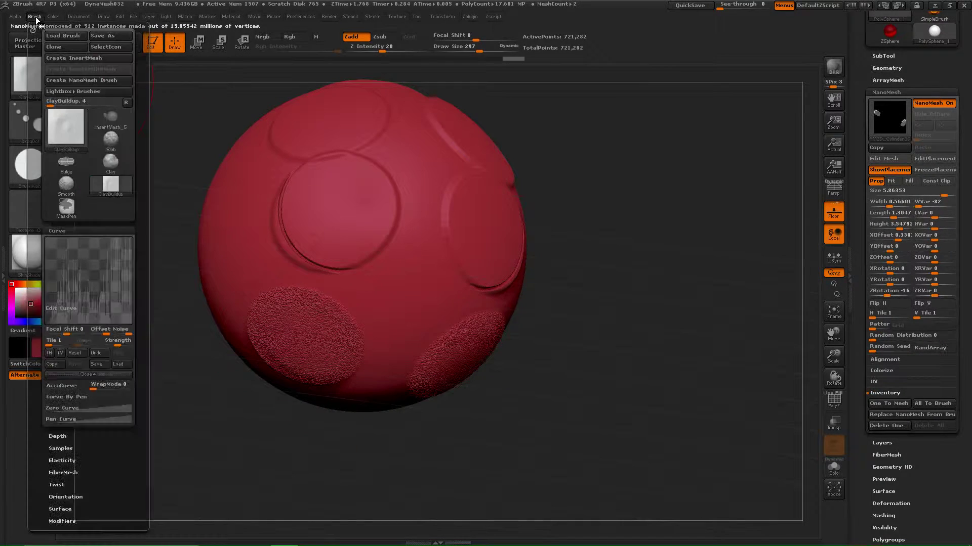
pyautogui.click(76, 353)
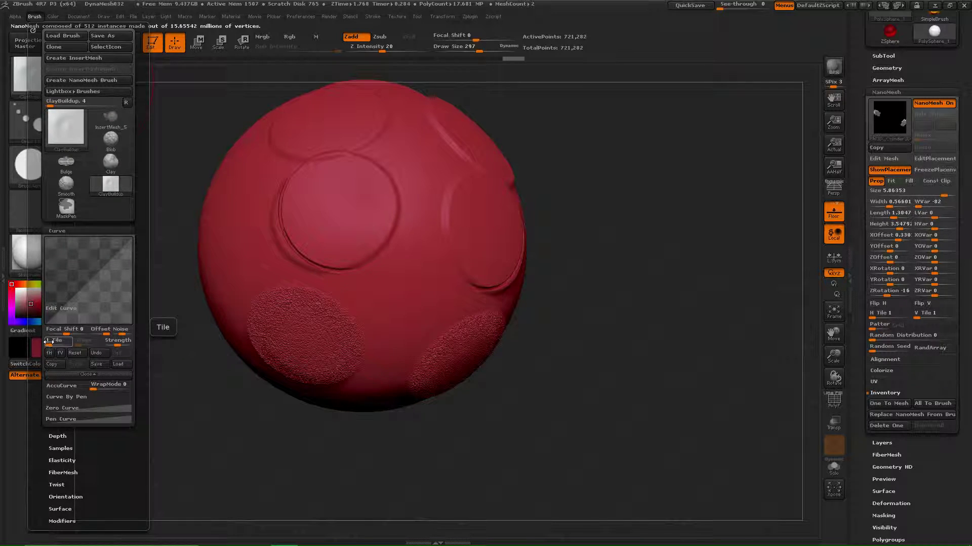
pyautogui.moveTo(88, 281); pyautogui.dragTo(109, 304)
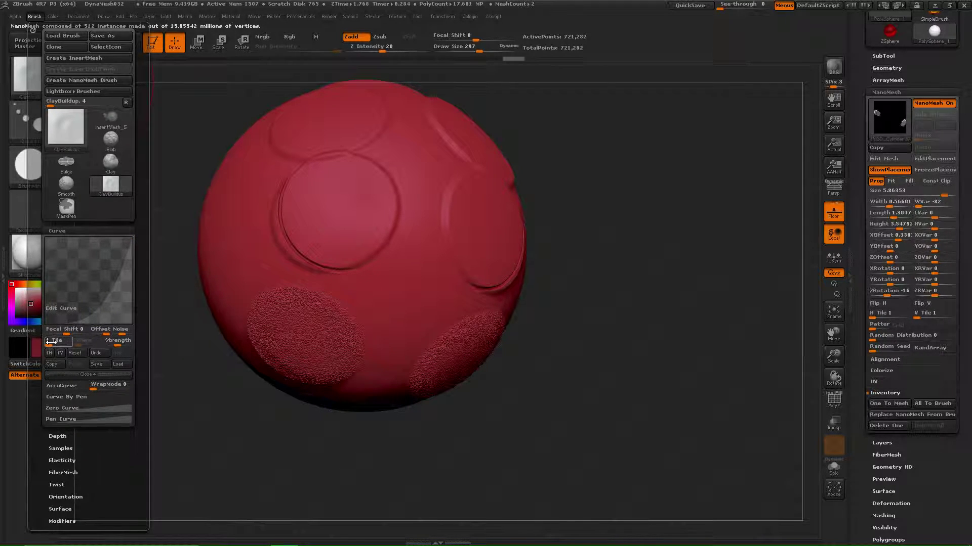
pyautogui.moveTo(51, 342); pyautogui.dragTo(51, 342)
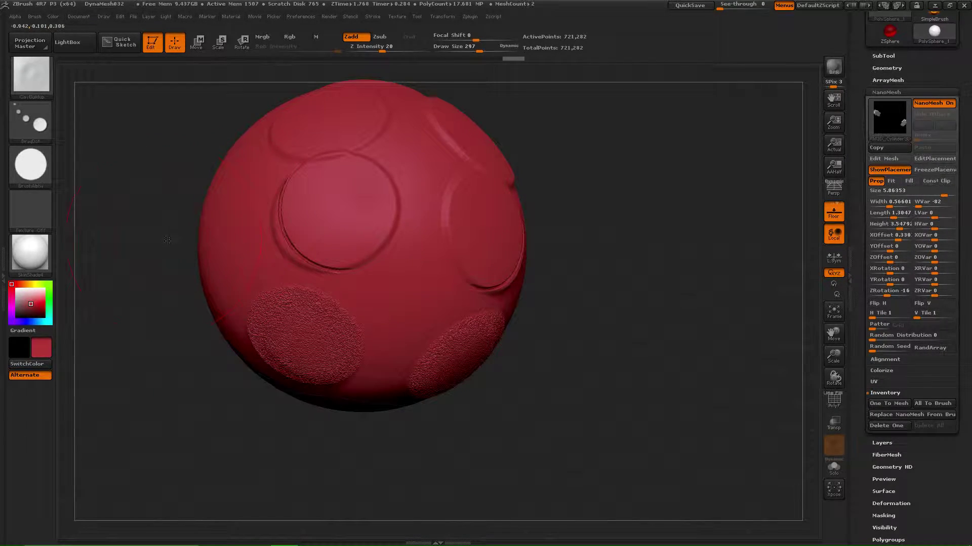
# Stamp a mirrored pair of concentric-ring discs on the sides of the sphere, beside the rough discs
pyautogui.moveTo(174, 246)
pyautogui.mouseDown()
pyautogui.moveTo(199, 209)
pyautogui.moveTo(203, 248)
pyautogui.mouseUp()
pyautogui.press('shift')
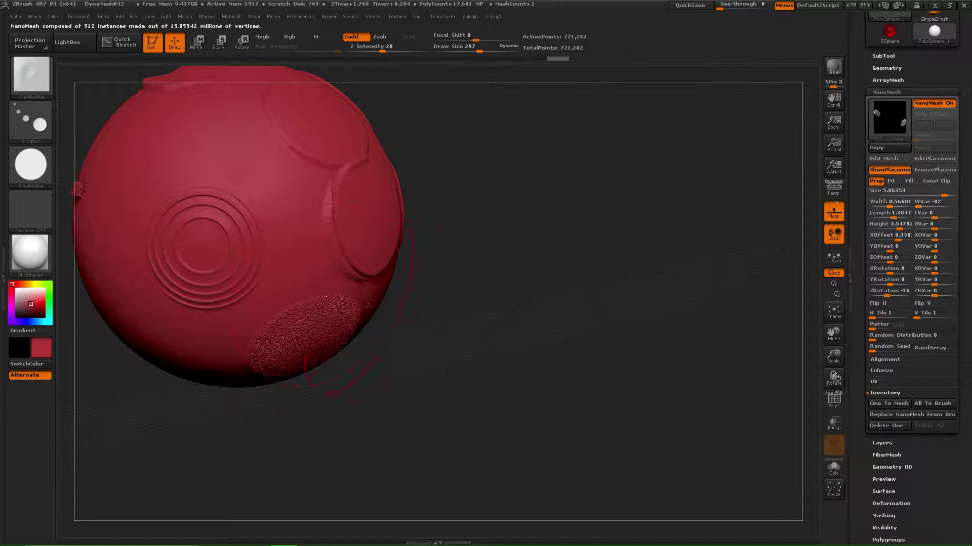
pyautogui.moveTo(441, 334)
pyautogui.mouseDown()
pyautogui.moveTo(413, 340)
pyautogui.moveTo(427, 336)
pyautogui.mouseUp()
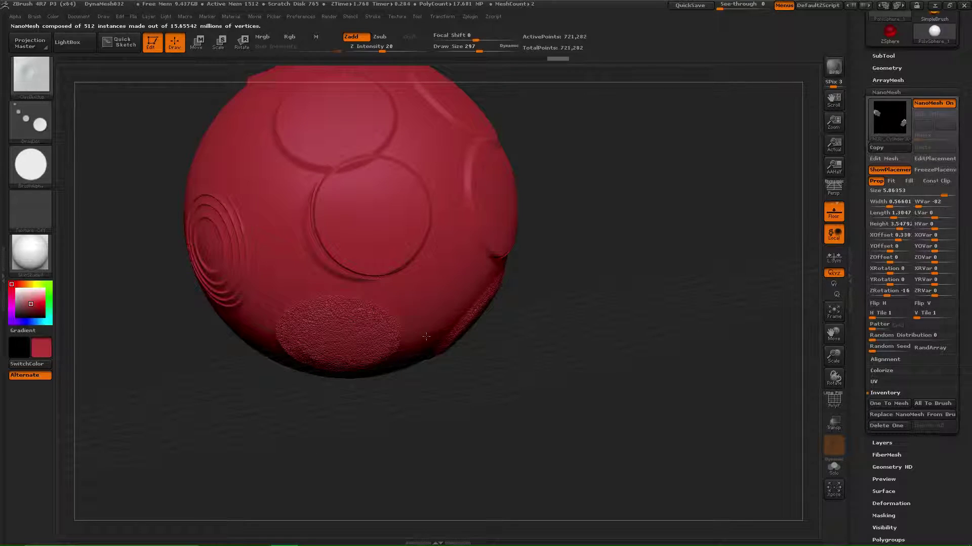
# Flip the tiled fade-off curve vertically and stamp another mirrored pair of ring discs next to the existing rings
pyautogui.click(34, 16)
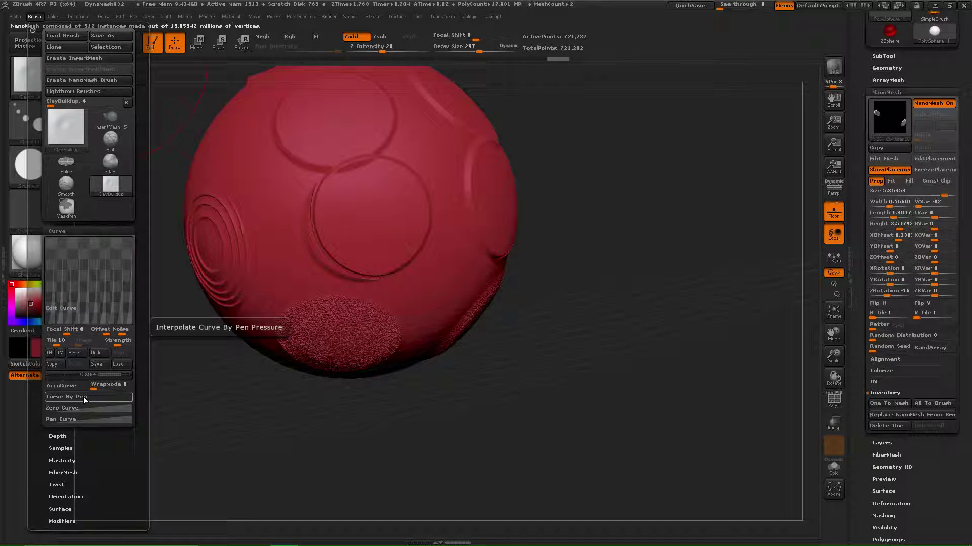
pyautogui.click(61, 355)
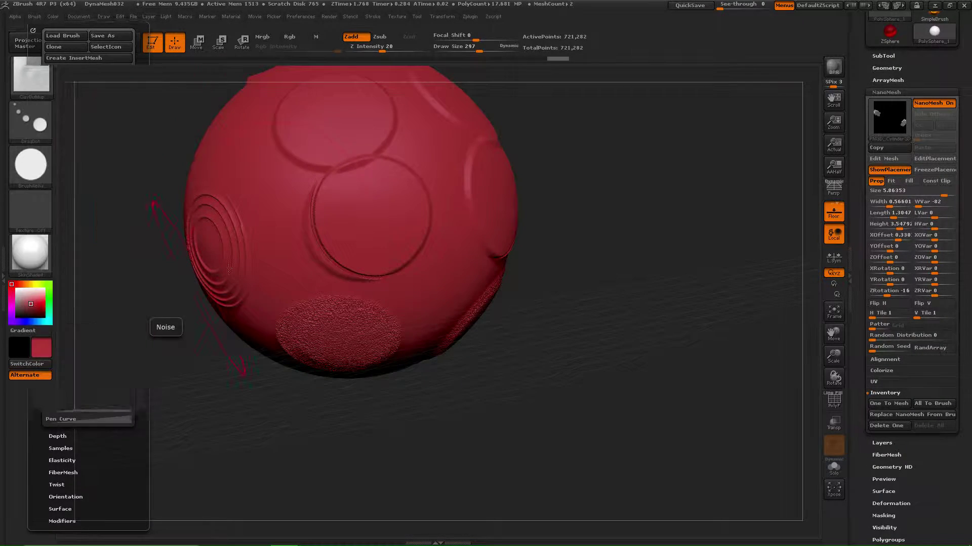
pyautogui.moveTo(140, 259); pyautogui.dragTo(207, 332)
pyautogui.press('f')
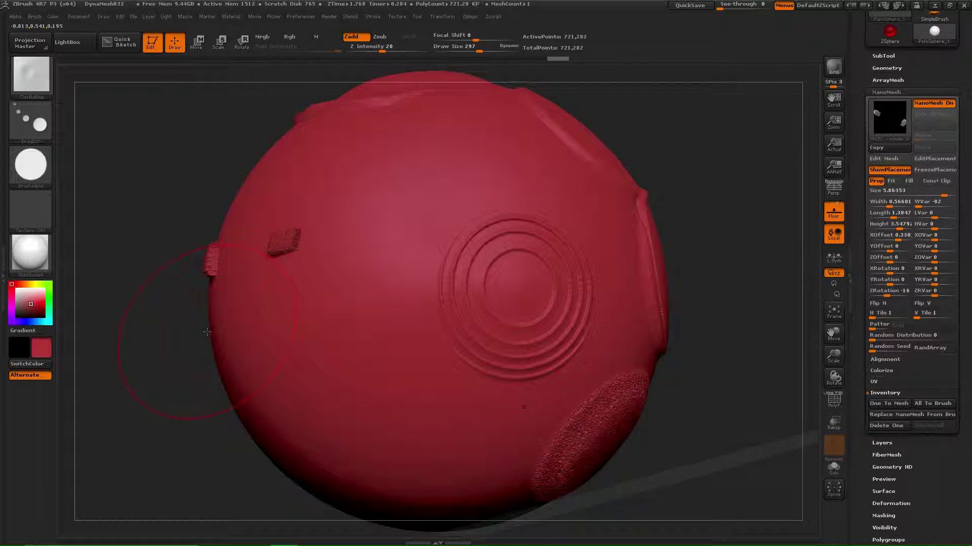
pyautogui.moveTo(339, 376); pyautogui.dragTo(345, 384)
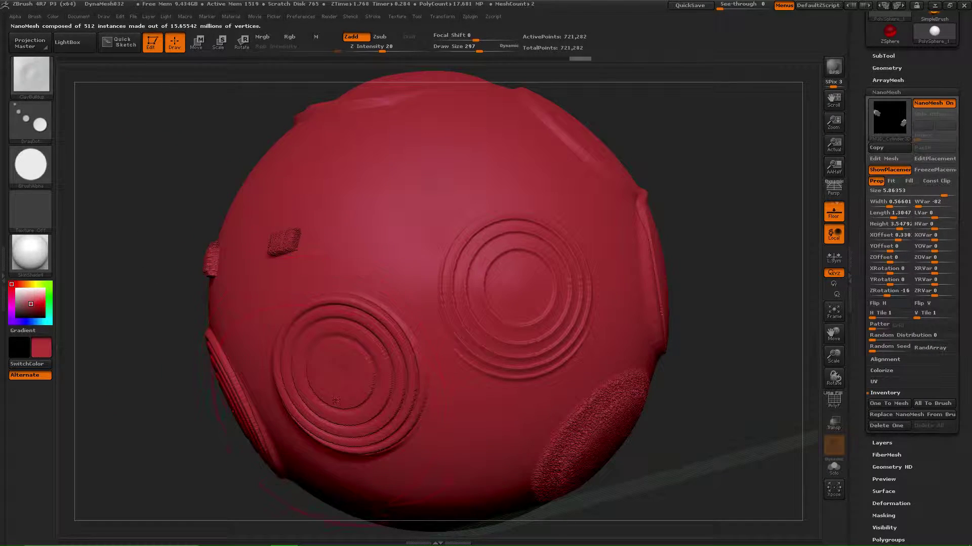
# Lightly smooth the surface of the newly stamped ring disc
pyautogui.press('shift')
pyautogui.keyDown('shift'); pyautogui.moveTo(380, 365); pyautogui.dragTo(361, 336); pyautogui.keyUp('shift')
pyautogui.keyDown('shift'); pyautogui.moveTo(349, 391); pyautogui.dragTo(381, 422); pyautogui.keyUp('shift')
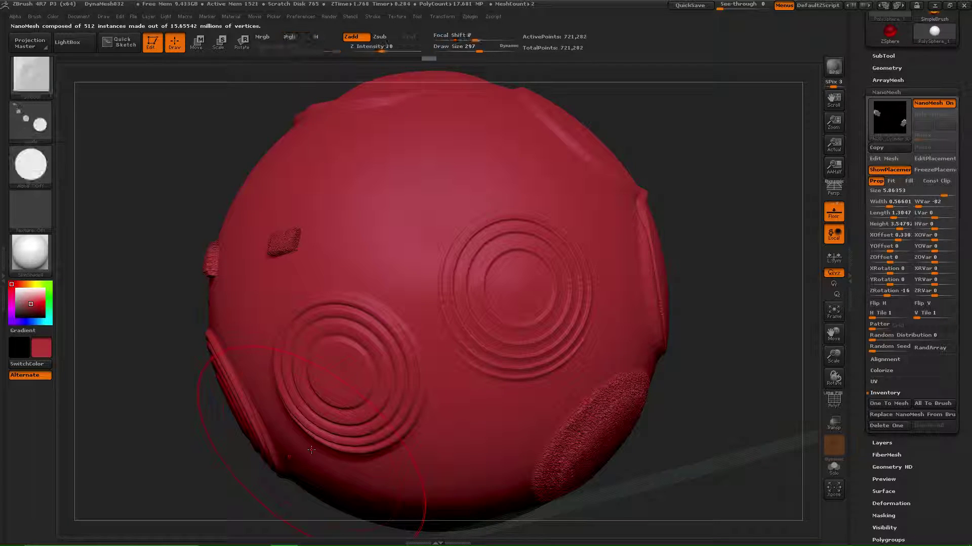
# Try a fade-off curve with its middle points pulled down by stamping a ring disc between the two front rings, and undo the stamp
pyautogui.moveTo(148, 289); pyautogui.dragTo(222, 294)
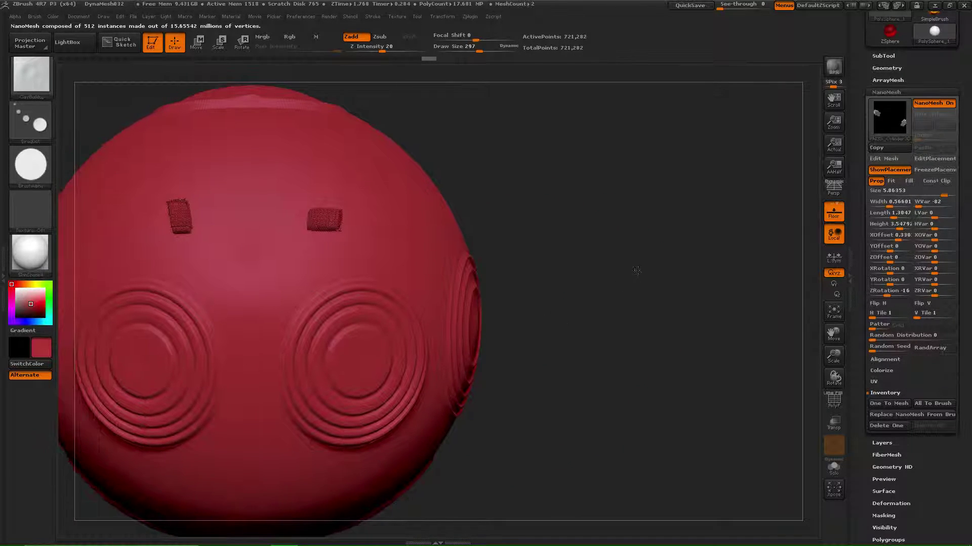
pyautogui.keyDown('alt'); pyautogui.moveTo(558, 314); pyautogui.dragTo(648, 257); pyautogui.keyUp('alt')
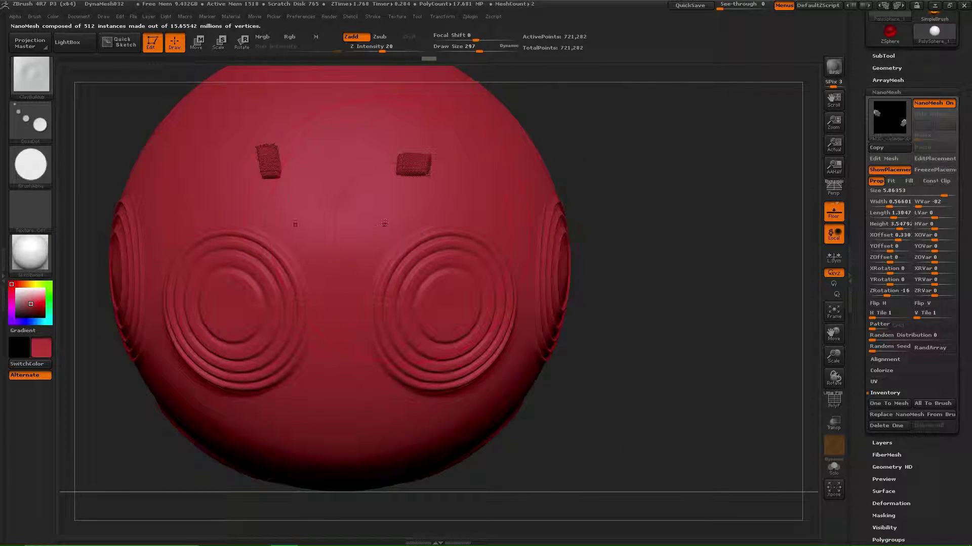
pyautogui.click(33, 17)
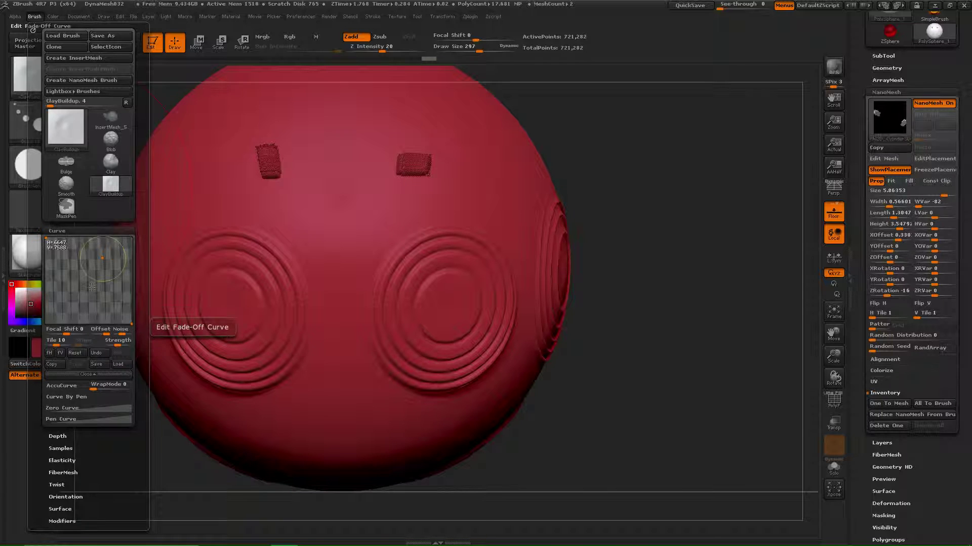
pyautogui.moveTo(91, 287); pyautogui.dragTo(80, 316)
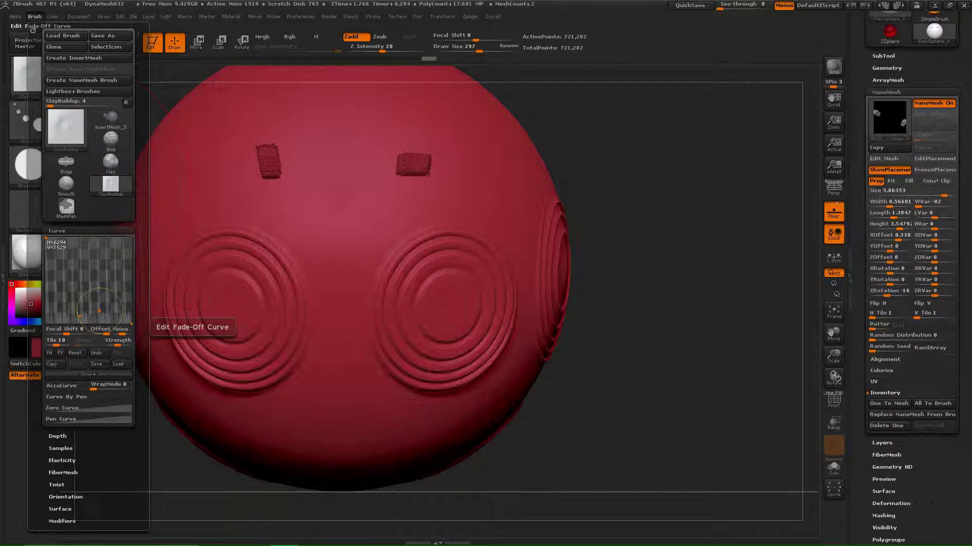
pyautogui.moveTo(325, 191)
pyautogui.mouseDown()
pyautogui.moveTo(336, 187)
pyautogui.moveTo(325, 228)
pyautogui.mouseUp()
pyautogui.moveTo(333, 304); pyautogui.dragTo(337, 328)
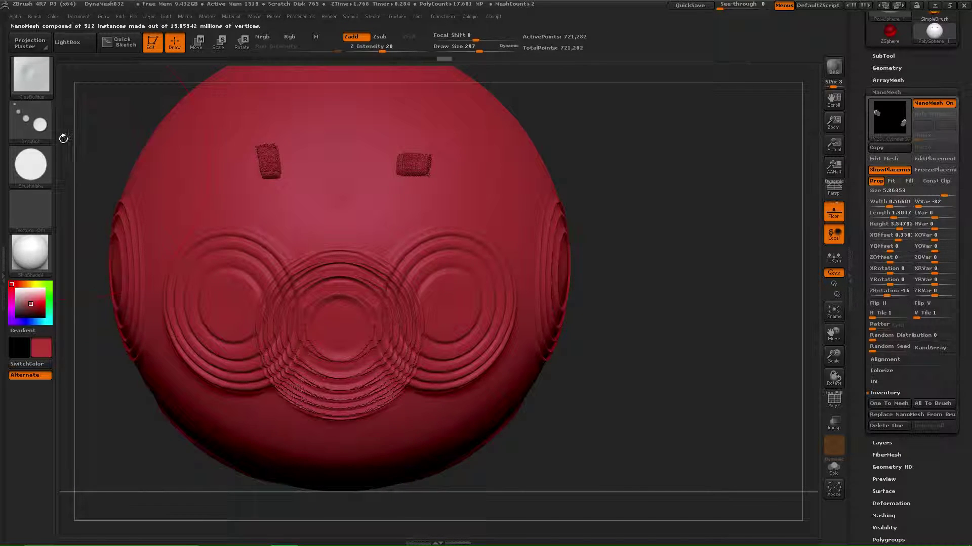
pyautogui.press('ctrl')
pyautogui.hotkey('ctrl', 'z')
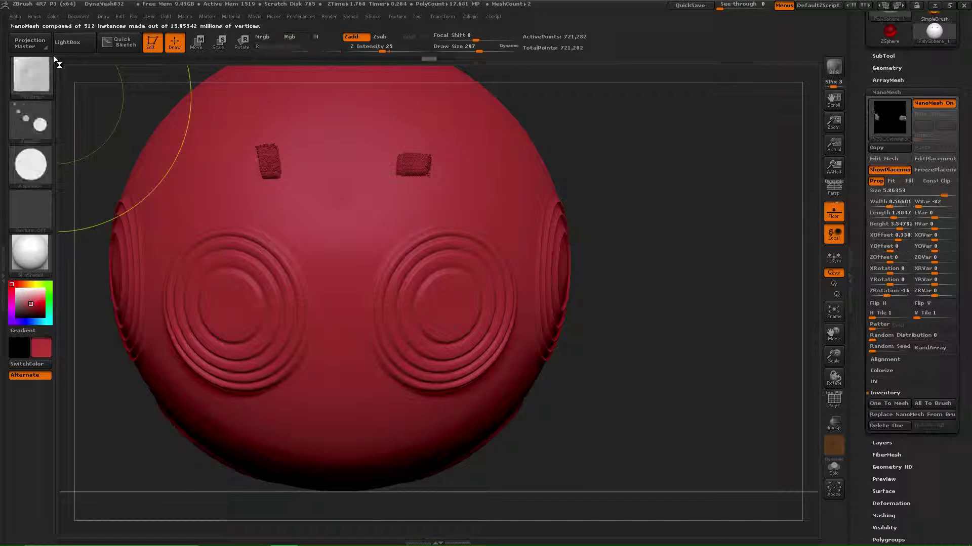
# Step the fade-off curve back through its own undo history to the straight diagonal and stamp a disc low between the front rings
pyautogui.click(34, 16)
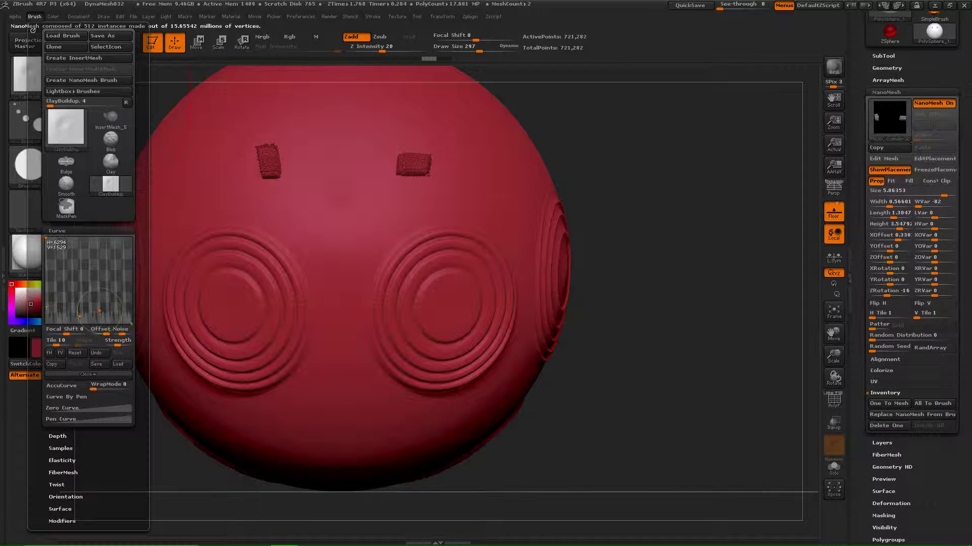
pyautogui.click(96, 353)
pyautogui.click(96, 353)
pyautogui.click(97, 353)
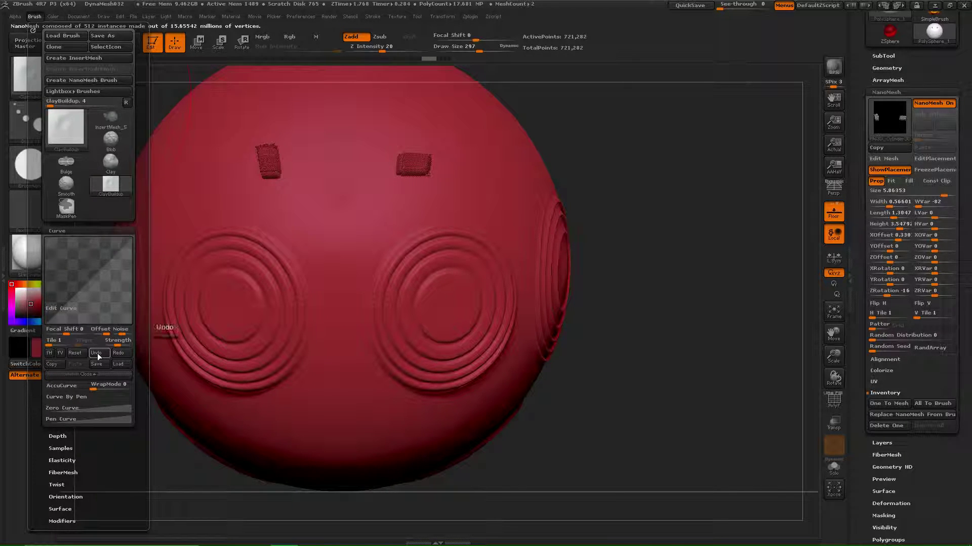
pyautogui.click(97, 353)
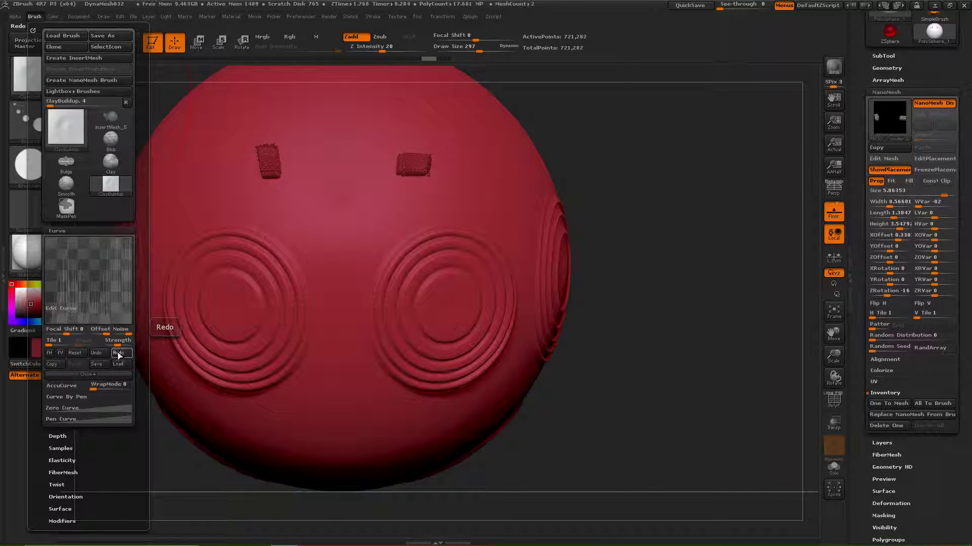
pyautogui.click(105, 354)
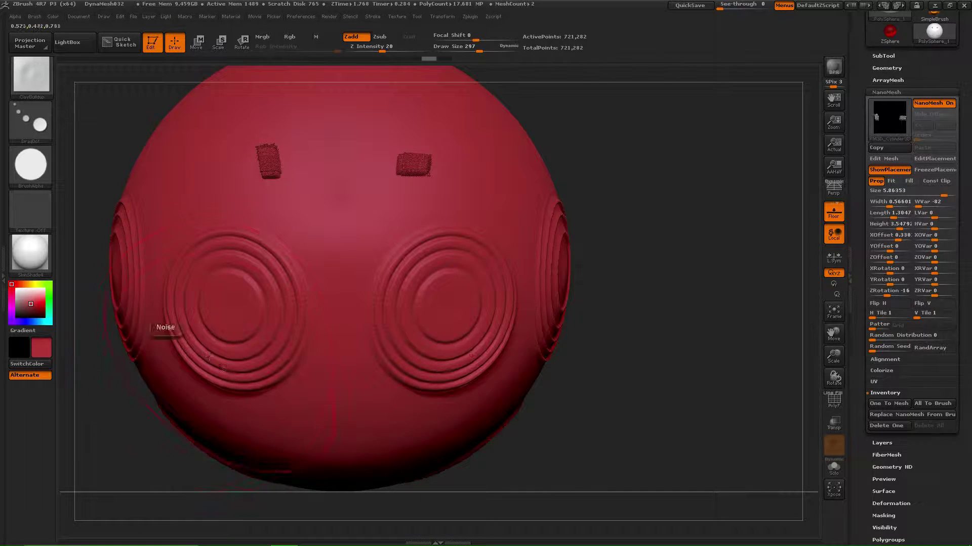
pyautogui.moveTo(324, 322); pyautogui.dragTo(334, 421)
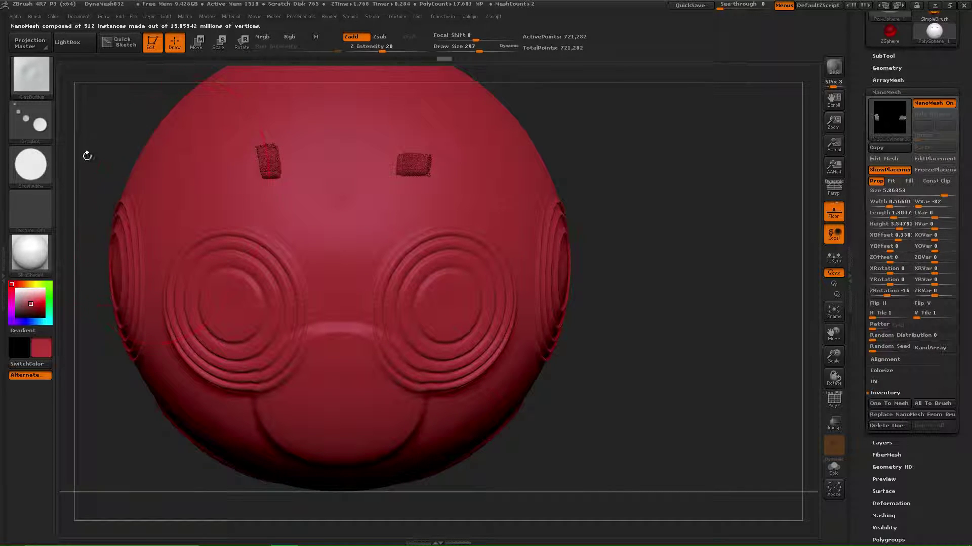
# Bend the brush's fade-off curve downward and copy it, pasting the copy back over a differently shaped curve
pyautogui.click(35, 17)
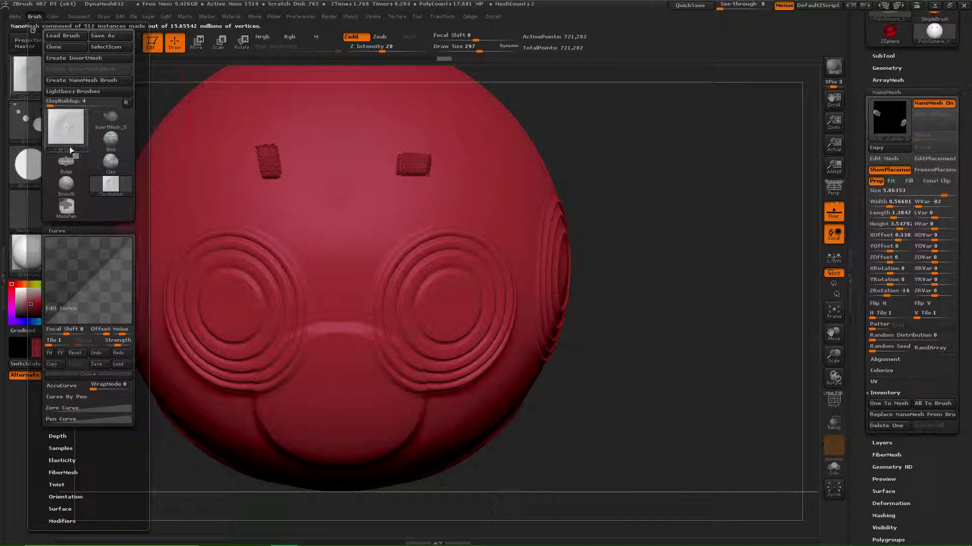
pyautogui.moveTo(82, 288); pyautogui.dragTo(100, 302)
pyautogui.click(52, 364)
pyautogui.moveTo(67, 268); pyautogui.dragTo(76, 256)
pyautogui.click(77, 365)
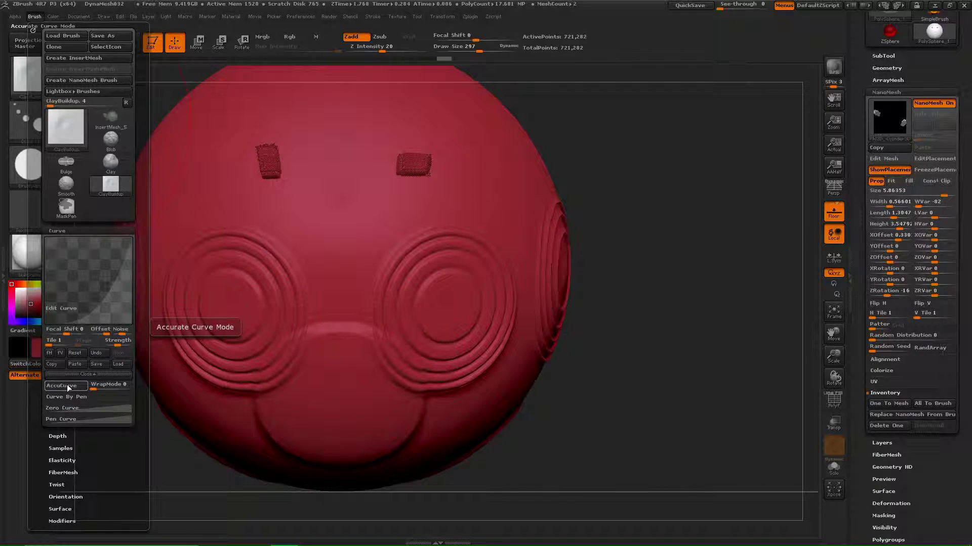
# Read the AccuCurve description and compare the brush's marks with AccuCurve toggled by stamping discs between the small rectangular patches
pyautogui.press('ctrl')
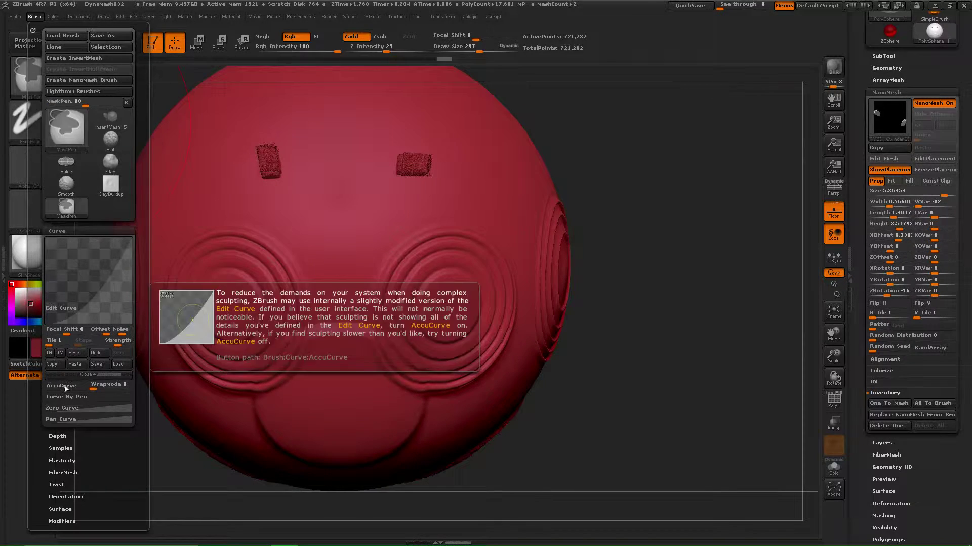
pyautogui.click(64, 385)
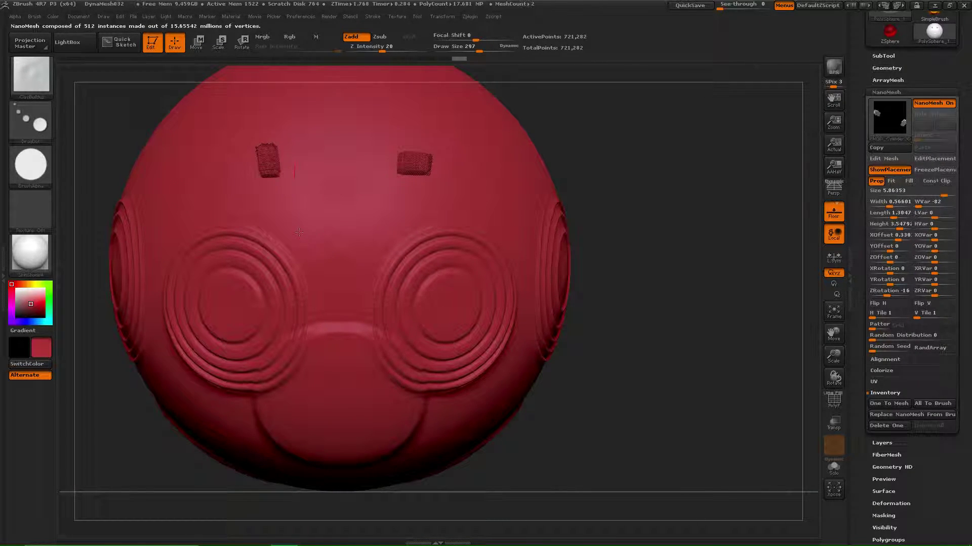
pyautogui.click(34, 16)
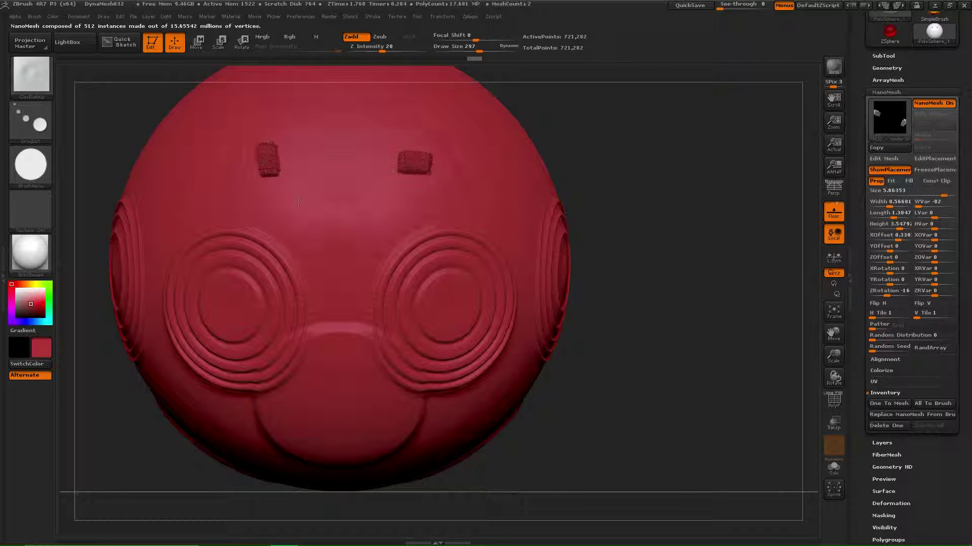
pyautogui.click(297, 218)
pyautogui.click(36, 16)
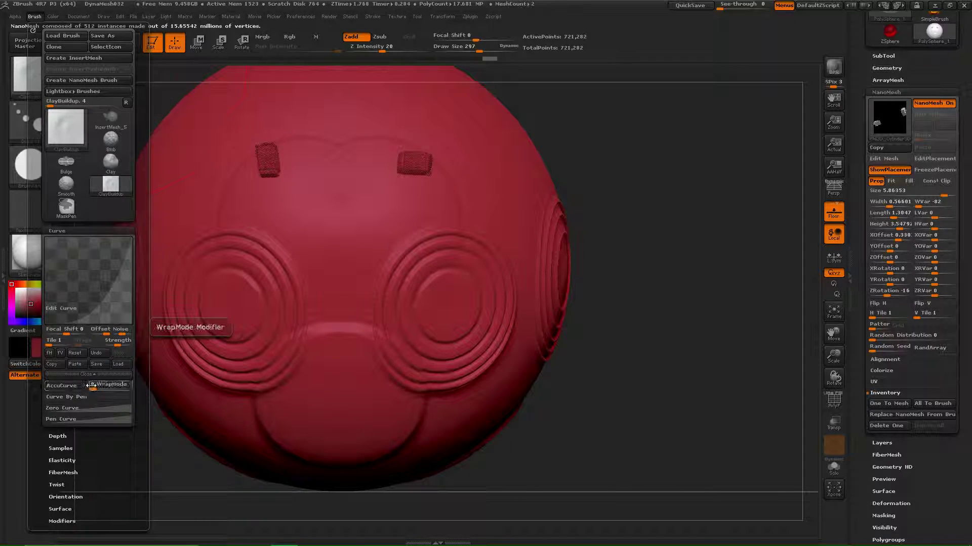
# Set the brush's WrapMode to 6 and read the description of the setting
pyautogui.moveTo(97, 386); pyautogui.dragTo(125, 390)
pyautogui.press('ctrl')
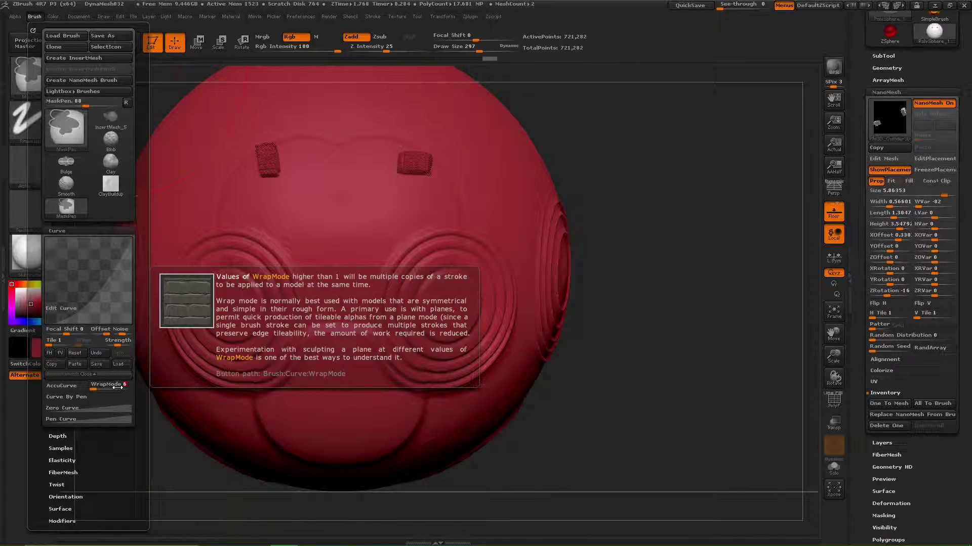
pyautogui.click(111, 383)
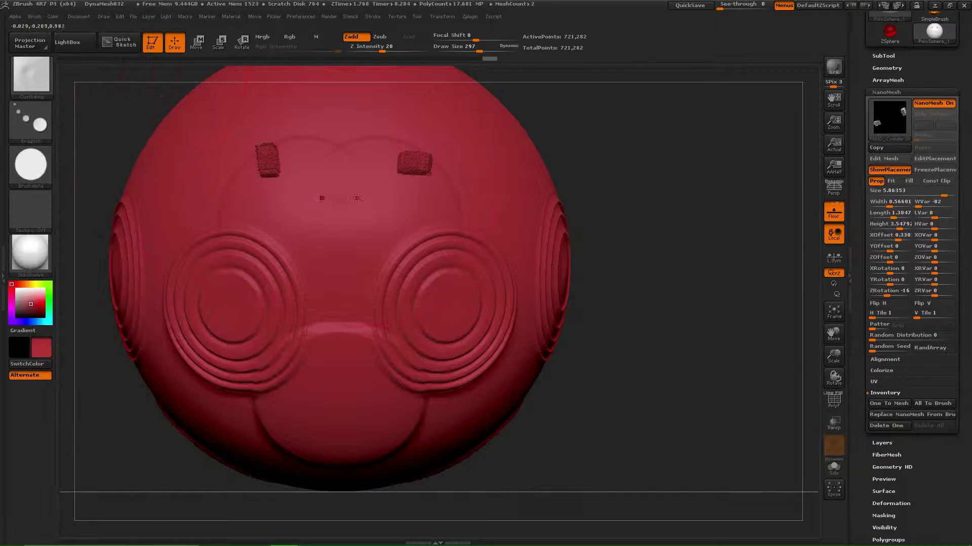
# Stamp a disc on the sphere's upper side beyond the rectangular patches with WrapMode 6, and inspect the repeated marks around the sphere
pyautogui.moveTo(628, 172)
pyautogui.keyDown('alt'); pyautogui.mouseDown()
pyautogui.moveTo(636, 354)
pyautogui.moveTo(658, 305)
pyautogui.mouseUp(); pyautogui.keyUp('alt')
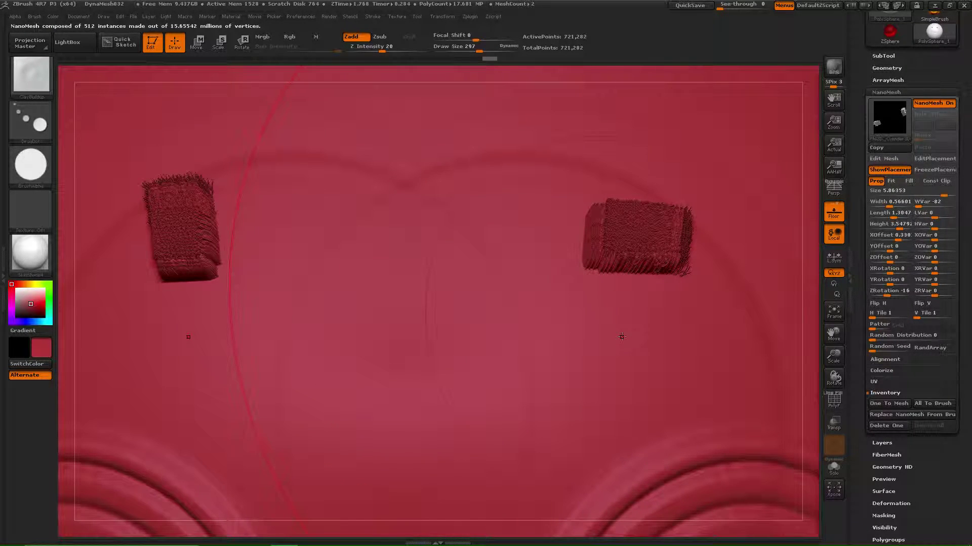
pyautogui.moveTo(621, 336)
pyautogui.keyDown('ctrl'); pyautogui.mouseDown(button='right')
pyautogui.moveTo(678, 214)
pyautogui.moveTo(666, 212)
pyautogui.mouseUp(button='right'); pyautogui.keyUp('ctrl')
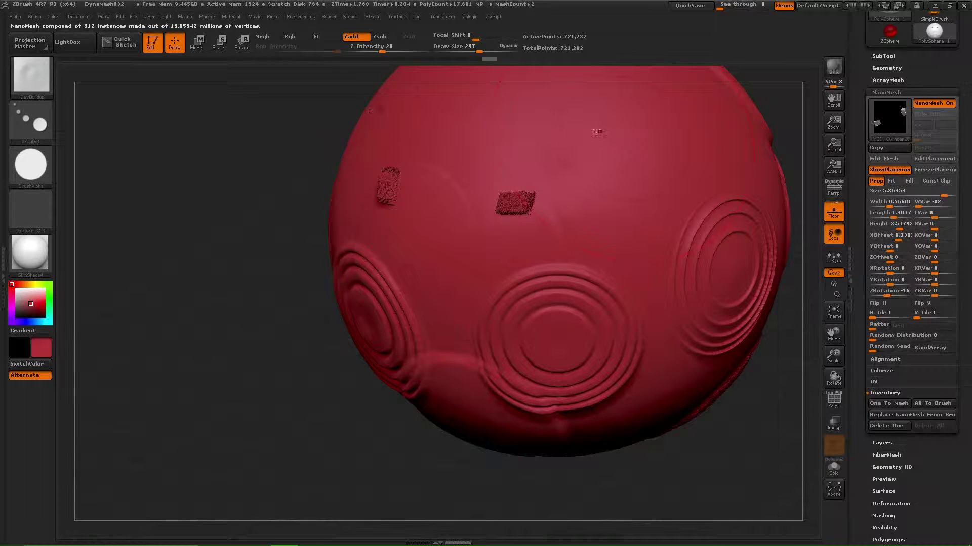
pyautogui.click(34, 16)
pyautogui.click(597, 144)
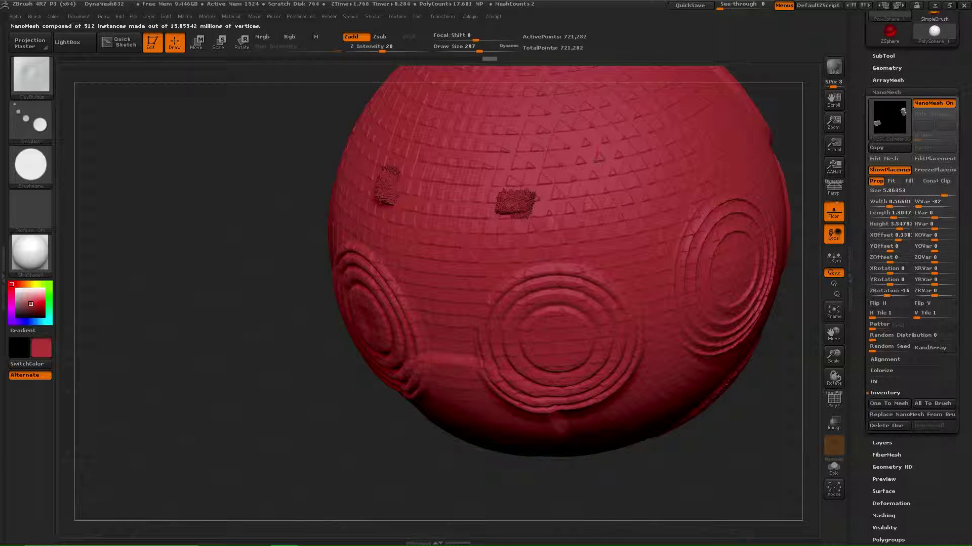
pyautogui.moveTo(609, 146); pyautogui.dragTo(617, 124)
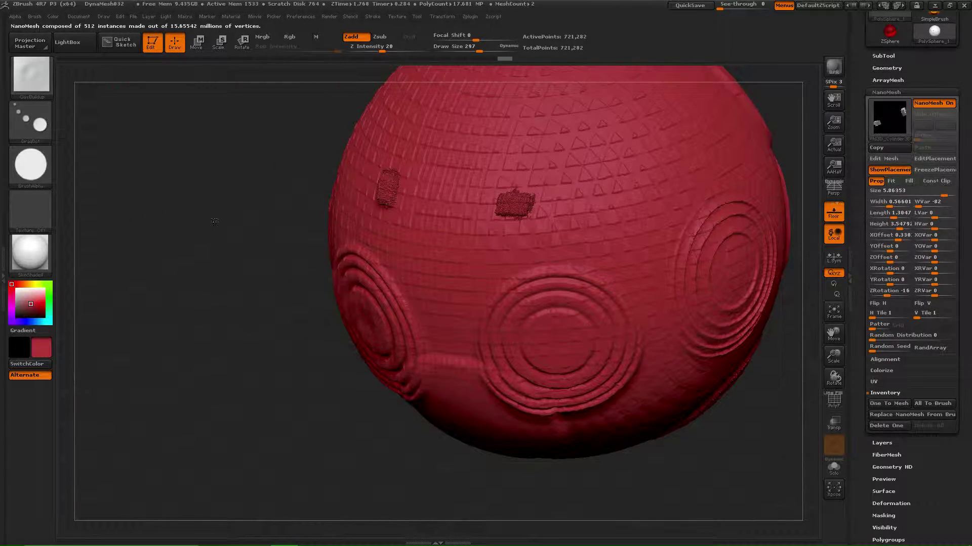
pyautogui.moveTo(214, 223); pyautogui.dragTo(447, 274)
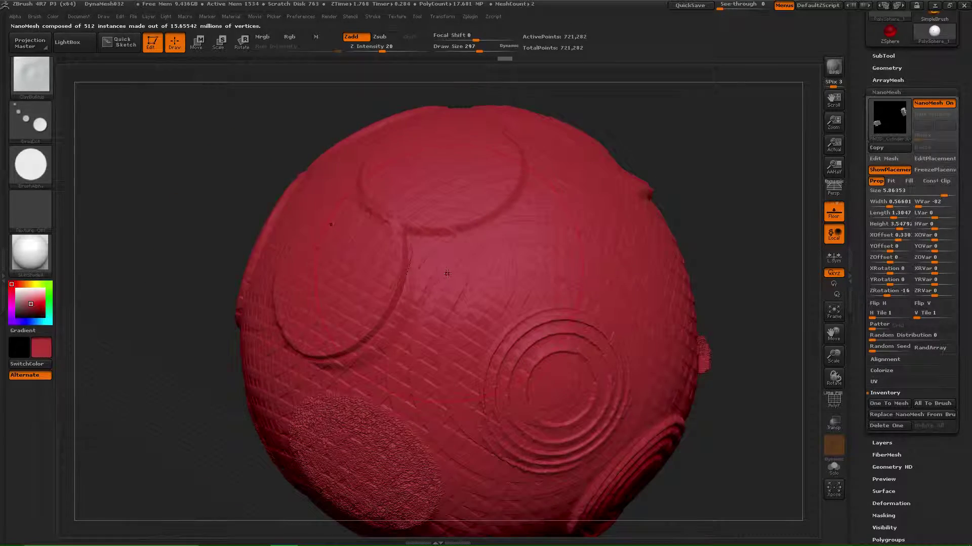
# Lower the WrapMode to 2 and undo the wrapped marks on the sphere
pyautogui.click(33, 17)
pyautogui.moveTo(126, 386); pyautogui.dragTo(103, 388)
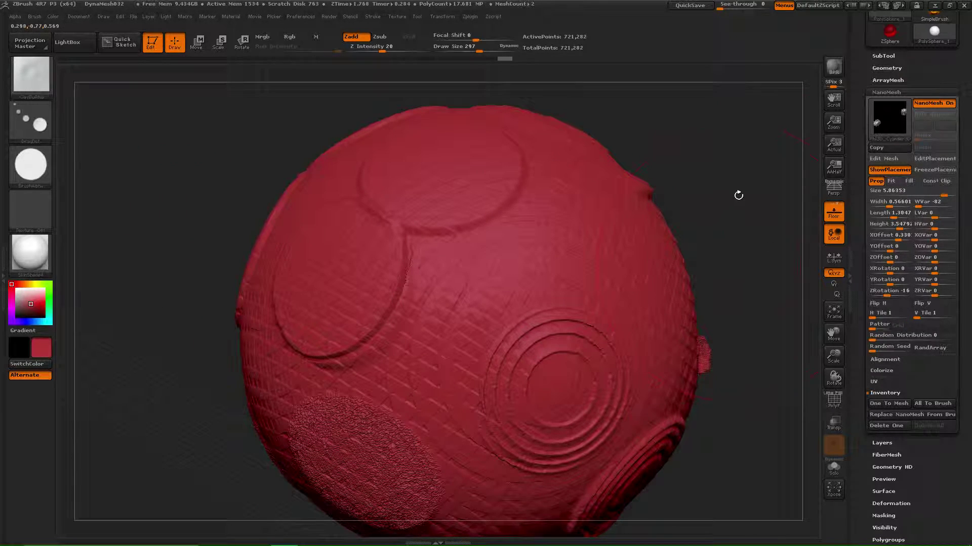
pyautogui.moveTo(739, 195); pyautogui.dragTo(716, 191)
pyautogui.press('ctrl')
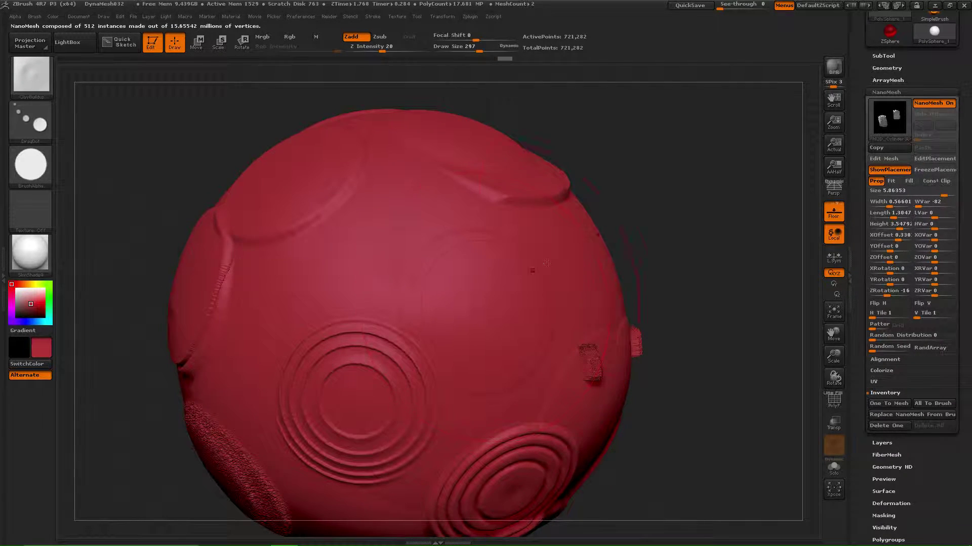
pyautogui.moveTo(680, 191); pyautogui.dragTo(646, 215)
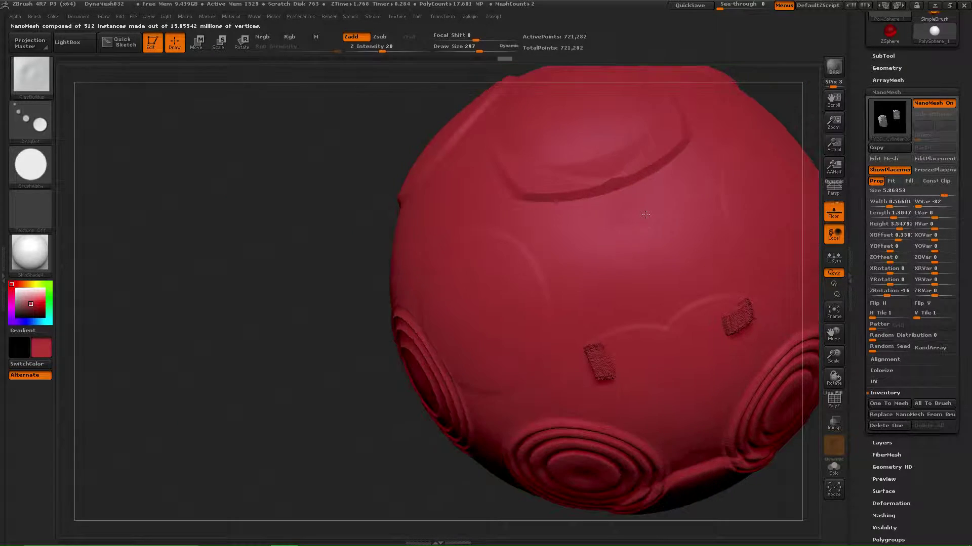
# Replace the sphere with the Plane3D primitive and turn it to face the view
pyautogui.click(934, 34)
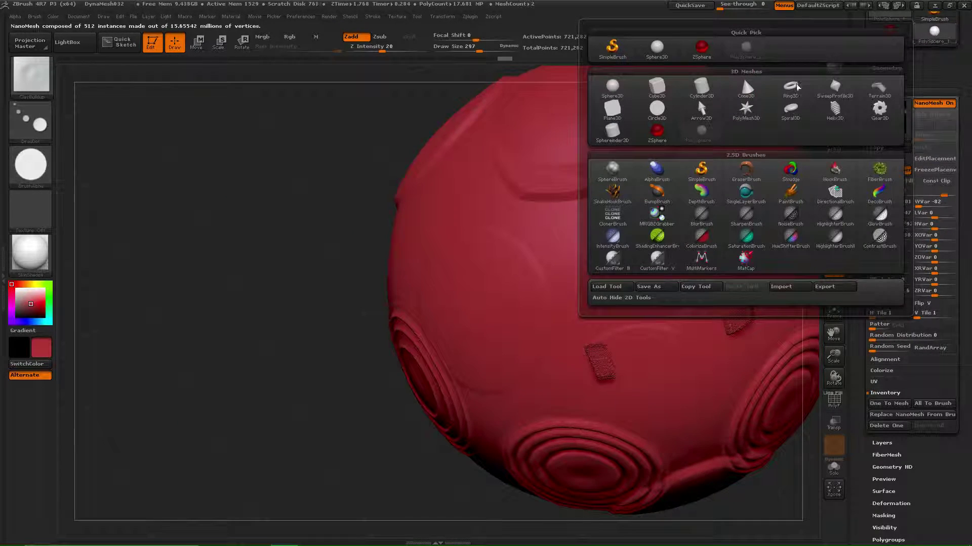
pyautogui.click(615, 105)
pyautogui.moveTo(326, 173)
pyautogui.mouseDown()
pyautogui.moveTo(324, 206)
pyautogui.moveTo(321, 108)
pyautogui.mouseUp()
pyautogui.keyDown('alt'); pyautogui.moveTo(304, 207); pyautogui.dragTo(122, 260); pyautogui.keyUp('alt')
# Try to stamp on the plane primitive, and convert it to a PolyMesh3D
pyautogui.click(39, 15)
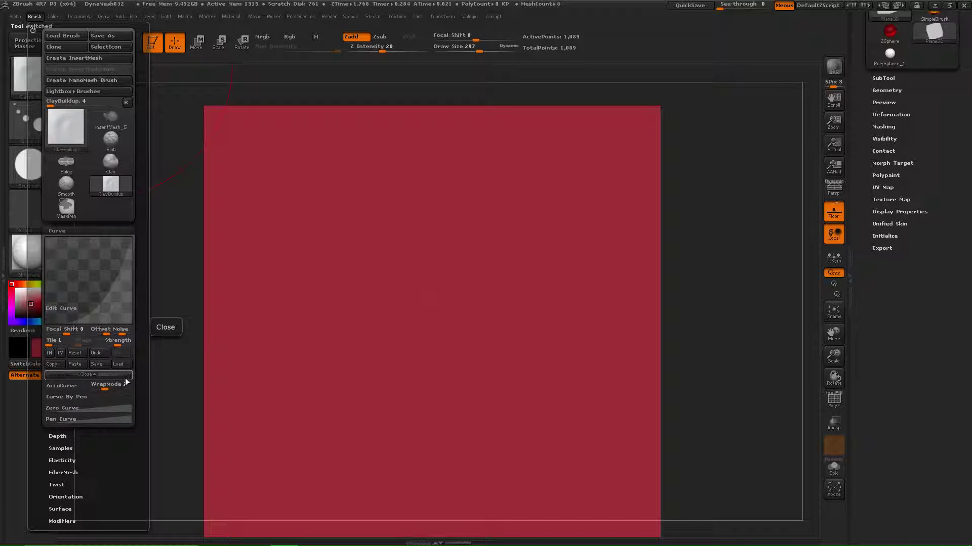
pyautogui.click(288, 249)
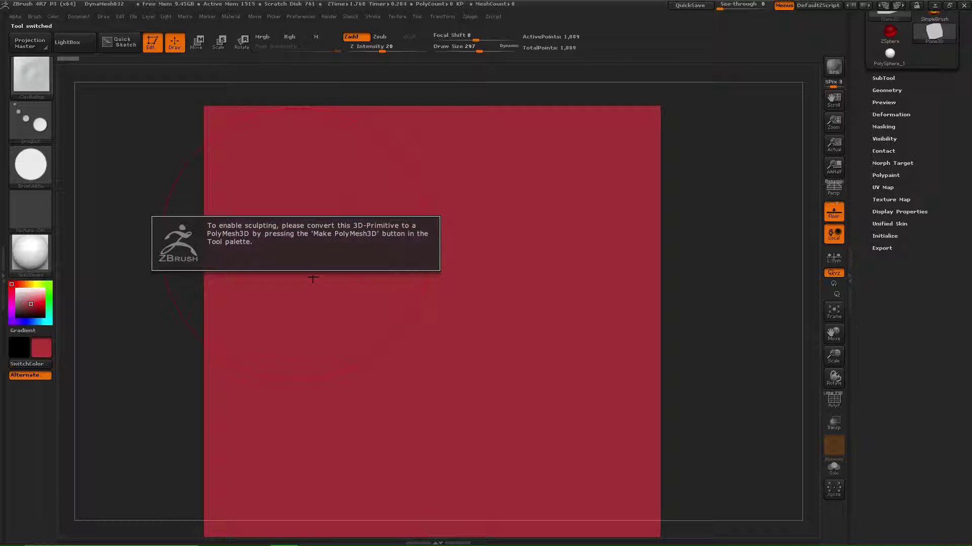
pyautogui.moveTo(856, 53); pyautogui.dragTo(852, 158)
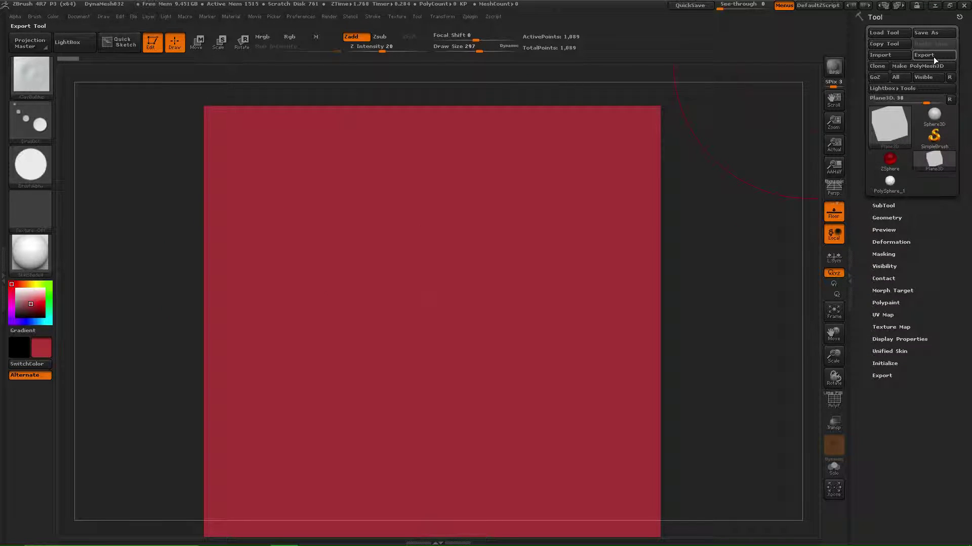
pyautogui.click(924, 67)
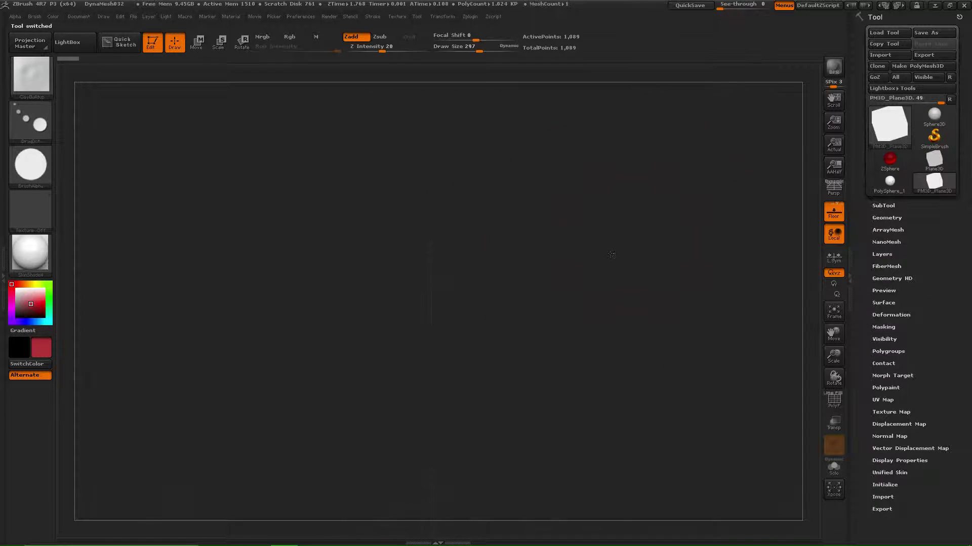
# Make a test stamp on the plane, undo it, and subdivide the plane four times
pyautogui.moveTo(608, 254); pyautogui.dragTo(515, 249)
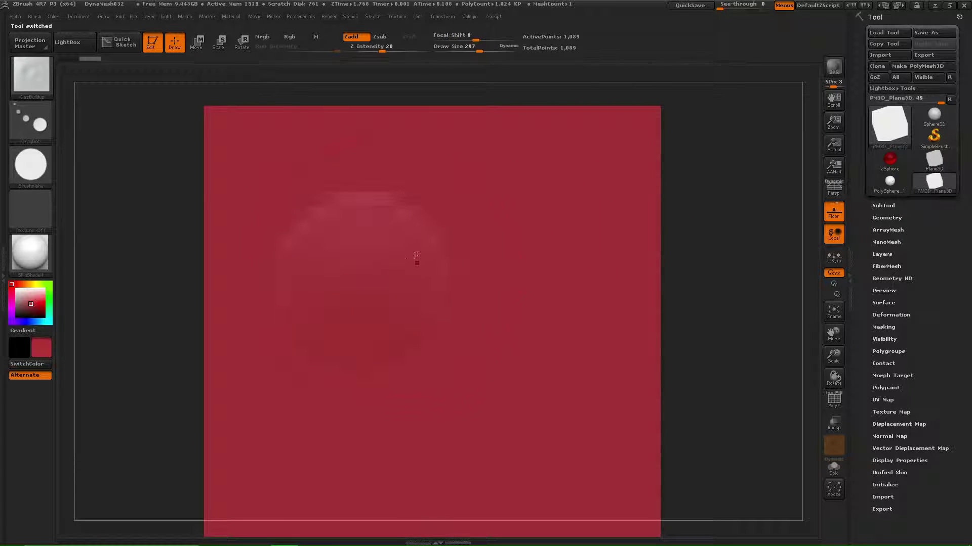
pyautogui.press('ctrl')
pyautogui.hotkey('ctrl', 'd')
pyautogui.hotkey('ctrl', 'd')
pyautogui.hotkey('ctrl', 'd')
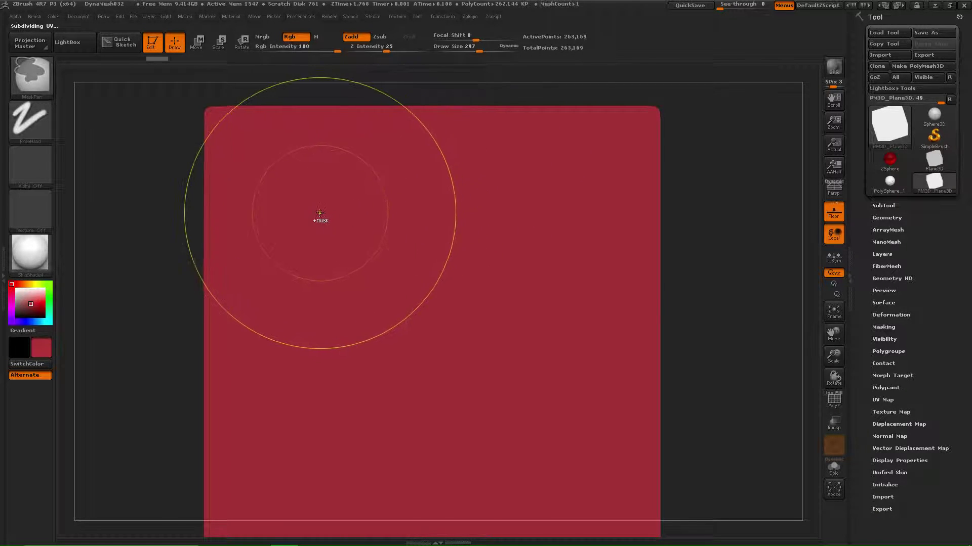
pyautogui.hotkey('ctrl', 'd')
# Pick the ClayBuildup brush and try a stamp on the subdivided plane, undoing it
pyautogui.press('b')
pyautogui.press('c')
pyautogui.press('b')
pyautogui.moveTo(352, 205)
pyautogui.mouseDown()
pyautogui.moveTo(382, 262)
pyautogui.moveTo(340, 252)
pyautogui.moveTo(377, 238)
pyautogui.moveTo(414, 286)
pyautogui.mouseUp()
pyautogui.hotkey('ctrl', 'z')
# Set the WrapMode to 2, stamp a disc at the middle of the plane, and undo the stamp
pyautogui.click(36, 16)
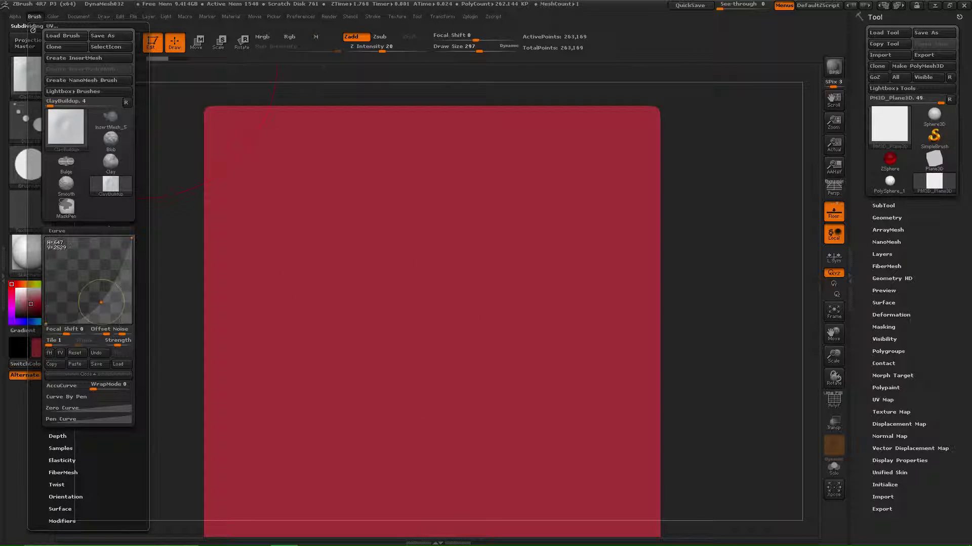
pyautogui.click(102, 385)
pyautogui.write('2')
pyautogui.moveTo(369, 230)
pyautogui.mouseDown()
pyautogui.moveTo(397, 353)
pyautogui.moveTo(433, 311)
pyautogui.moveTo(440, 328)
pyautogui.mouseUp()
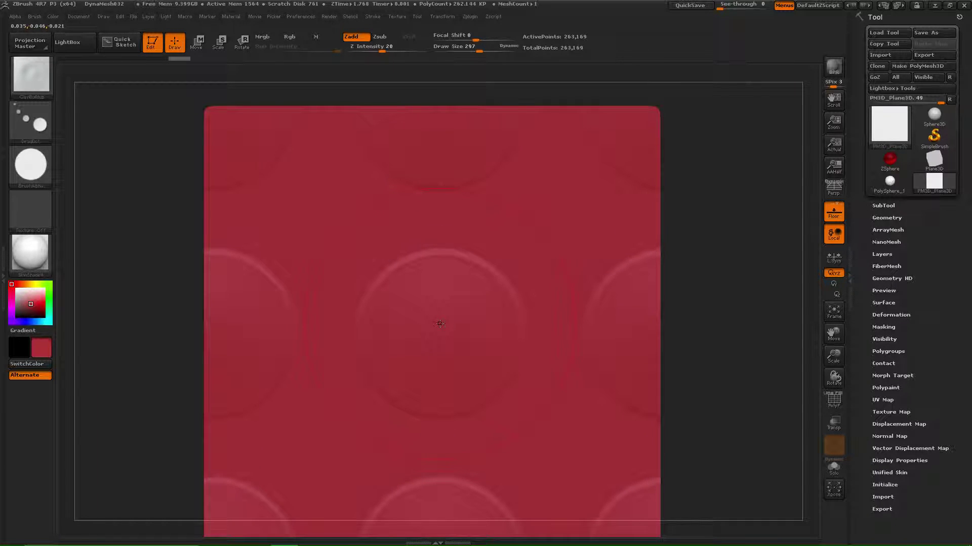
pyautogui.hotkey('ctrl', 'z')
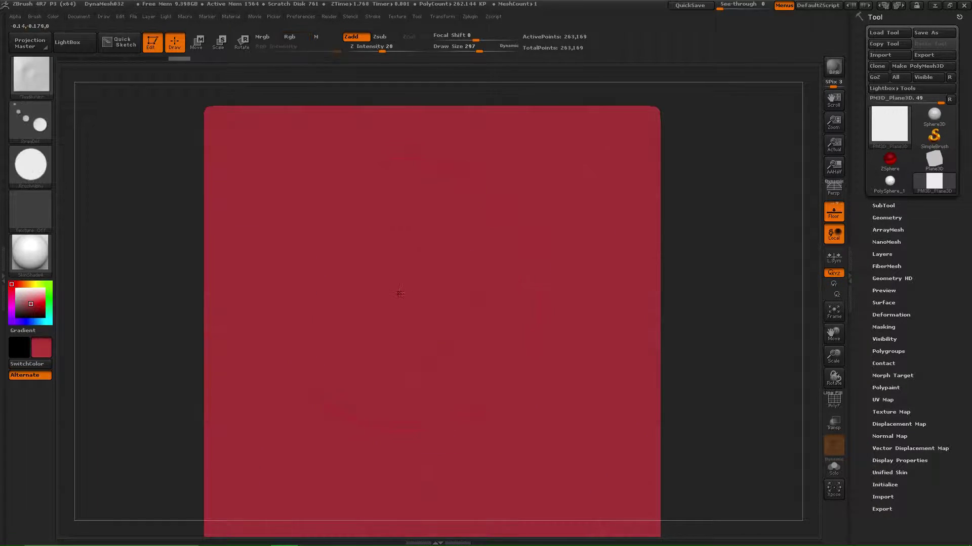
# Compare further WrapMode values, including 4, by stamping discs near the plane's centre and undoing the stamps
pyautogui.click(32, 20)
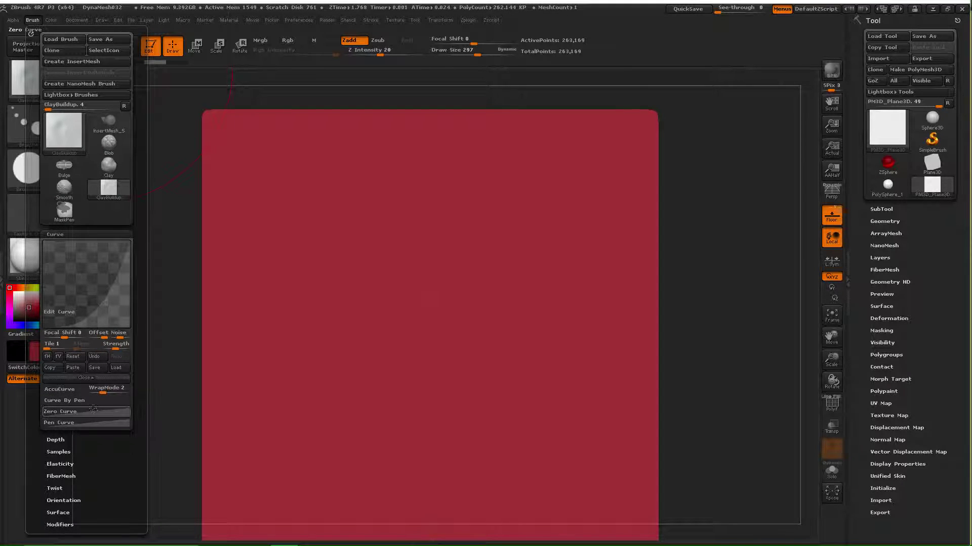
pyautogui.click(99, 390)
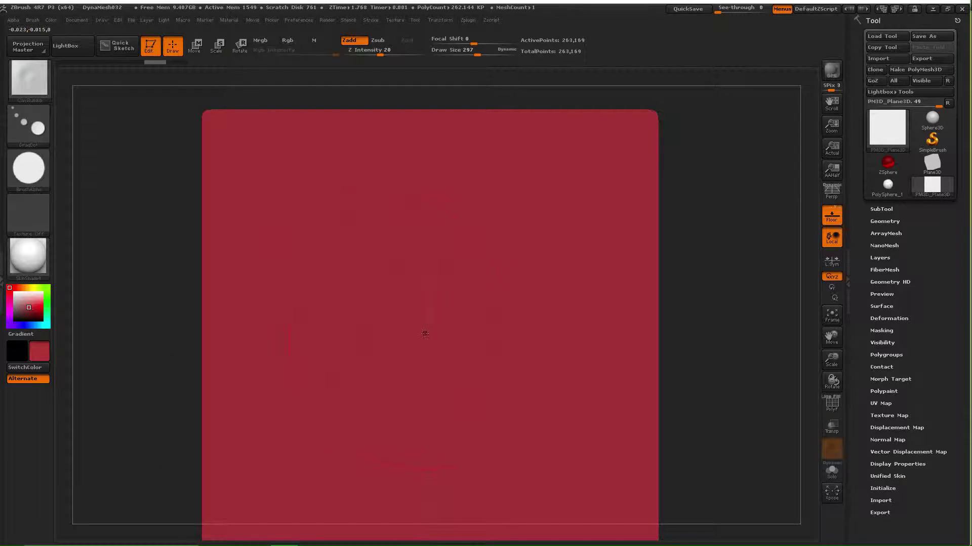
pyautogui.moveTo(423, 336)
pyautogui.mouseDown()
pyautogui.moveTo(416, 346)
pyautogui.moveTo(354, 291)
pyautogui.moveTo(275, 247)
pyautogui.moveTo(349, 277)
pyautogui.moveTo(400, 277)
pyautogui.mouseUp()
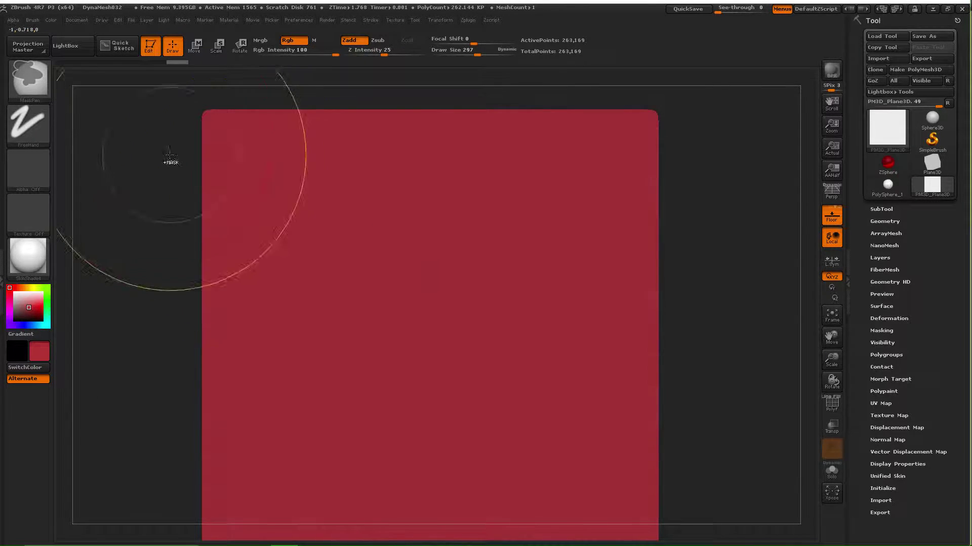
pyautogui.click(33, 20)
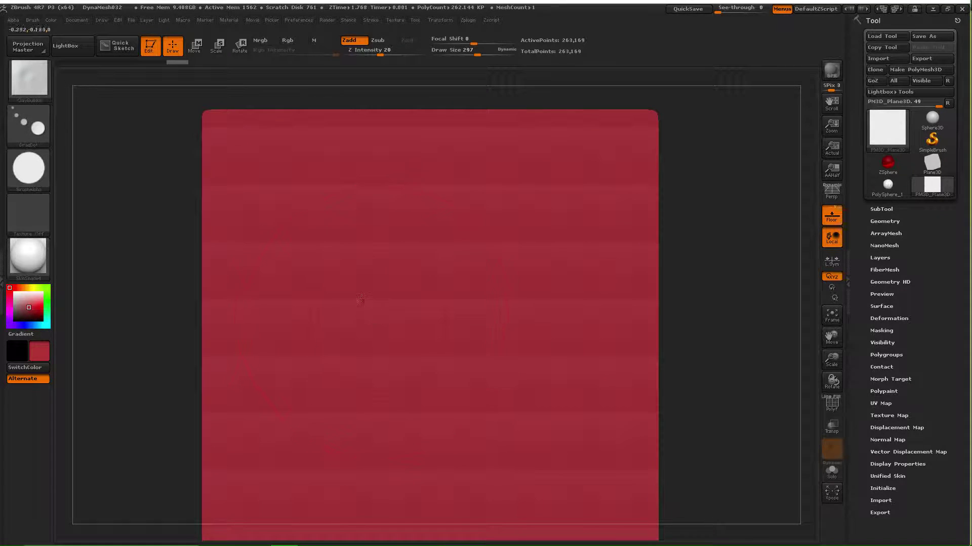
pyautogui.click(33, 20)
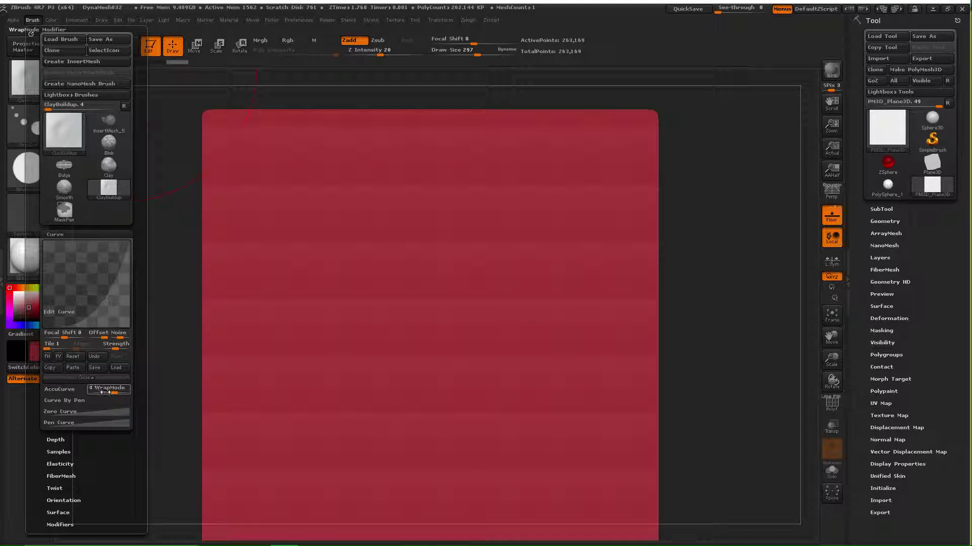
pyautogui.click(121, 391)
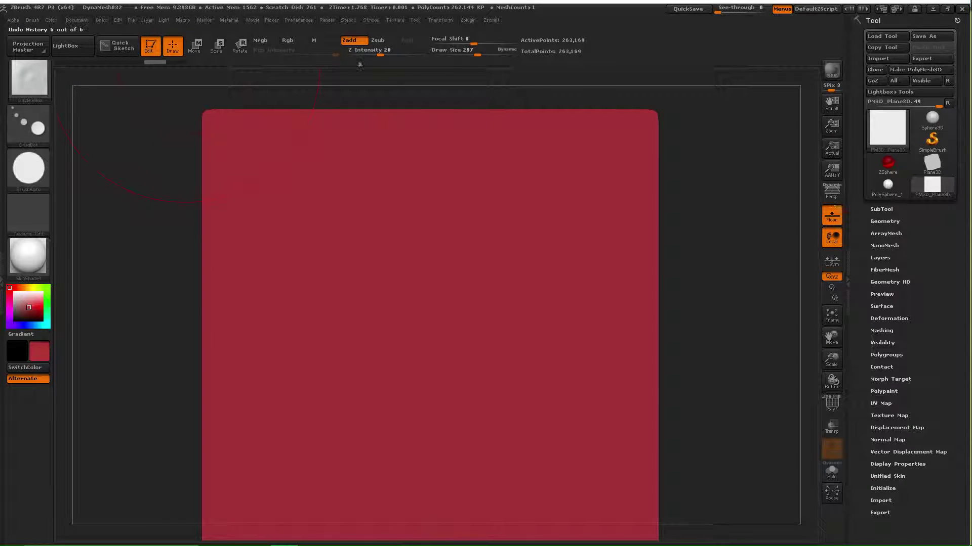
# Keep the brush in Zadd mode and raise its Z Intensity to 100
pyautogui.click(380, 41)
pyautogui.click(359, 42)
pyautogui.click(388, 54)
pyautogui.scroll(10, 391, 53)
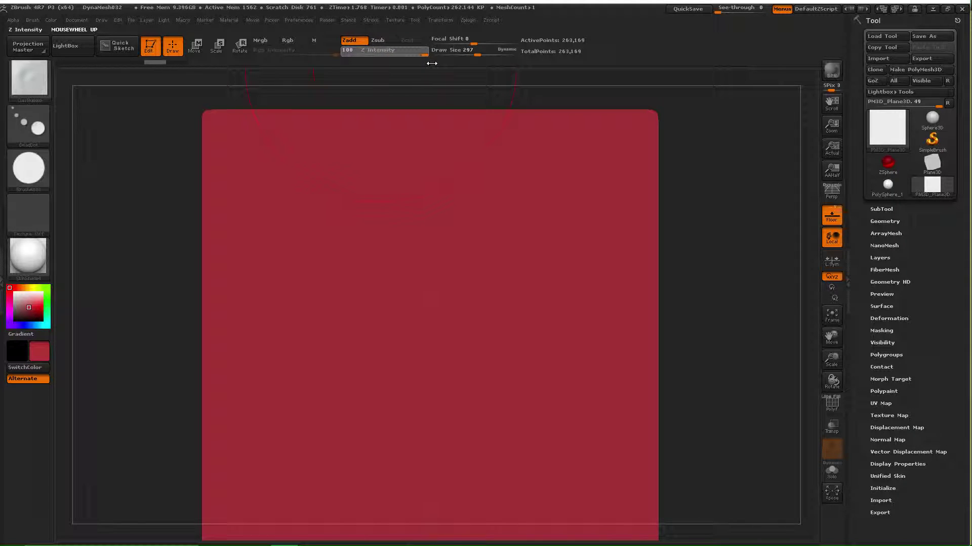
# Return the WrapMode to 2, stamp a large disc on the plane at the stronger intensity, and undo the stamp
pyautogui.click(33, 19)
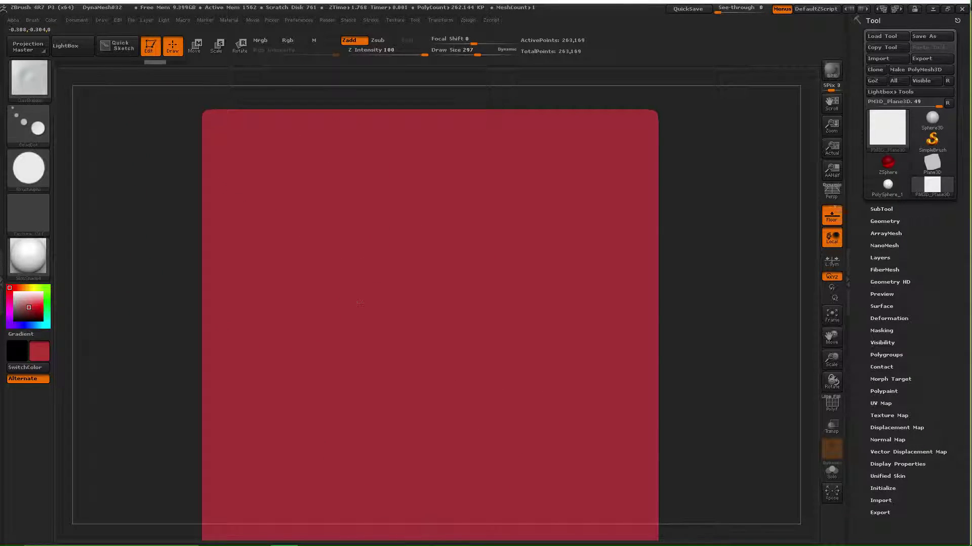
pyautogui.click(35, 20)
pyautogui.click(36, 19)
pyautogui.click(32, 20)
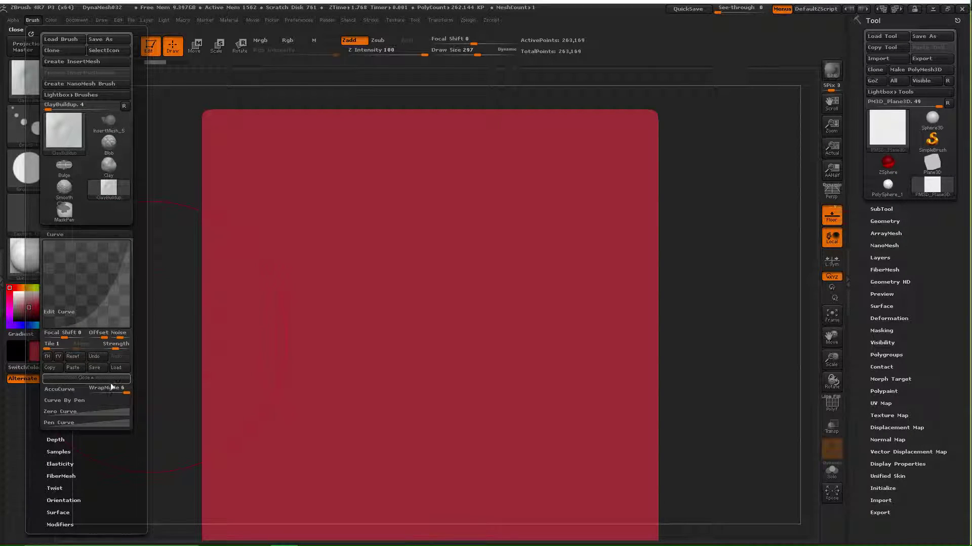
pyautogui.moveTo(113, 390); pyautogui.dragTo(101, 391)
pyautogui.moveTo(284, 309)
pyautogui.mouseDown()
pyautogui.moveTo(299, 303)
pyautogui.moveTo(370, 334)
pyautogui.moveTo(371, 359)
pyautogui.mouseUp()
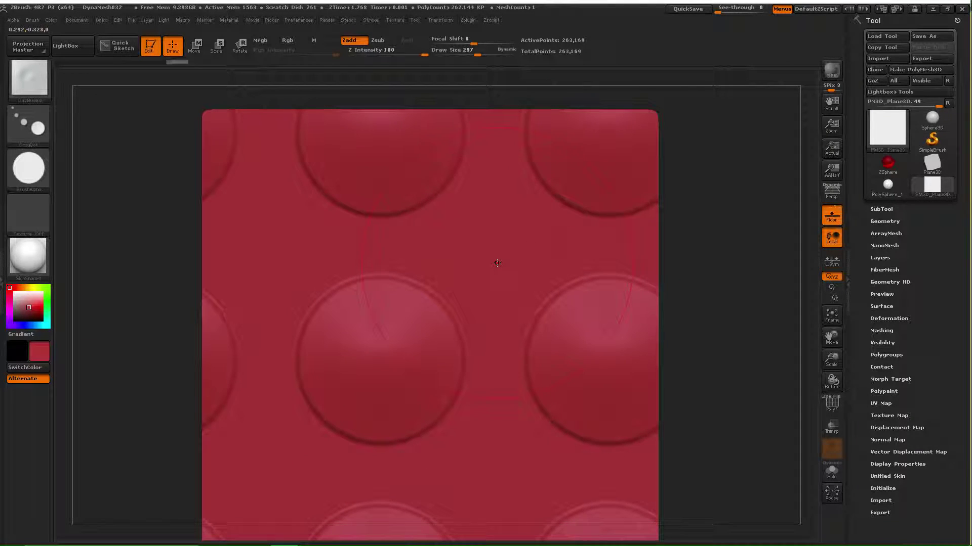
pyautogui.hotkey('ctrl', 'z')
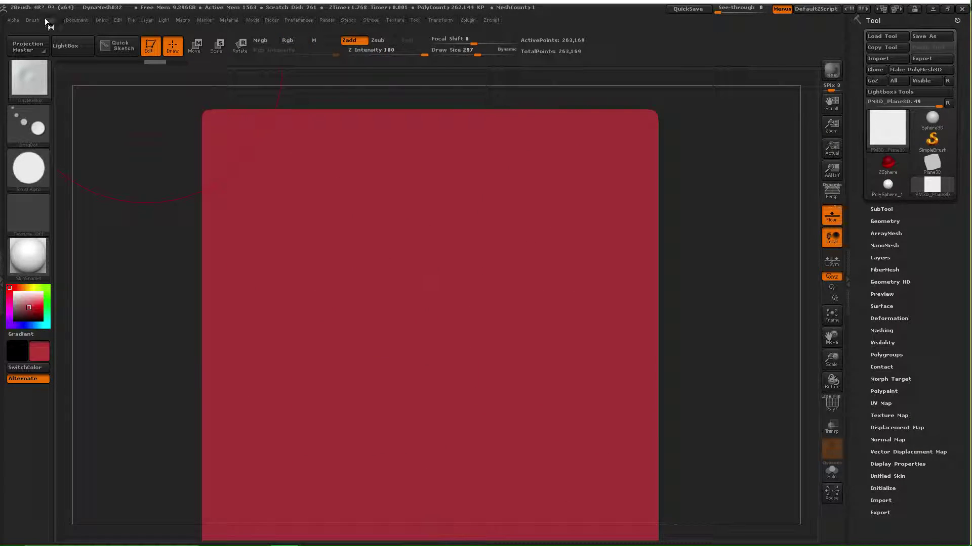
# Set the brush's WrapMode to 6 and reduce its Draw Size to 10
pyautogui.click(32, 19)
pyautogui.press('[')
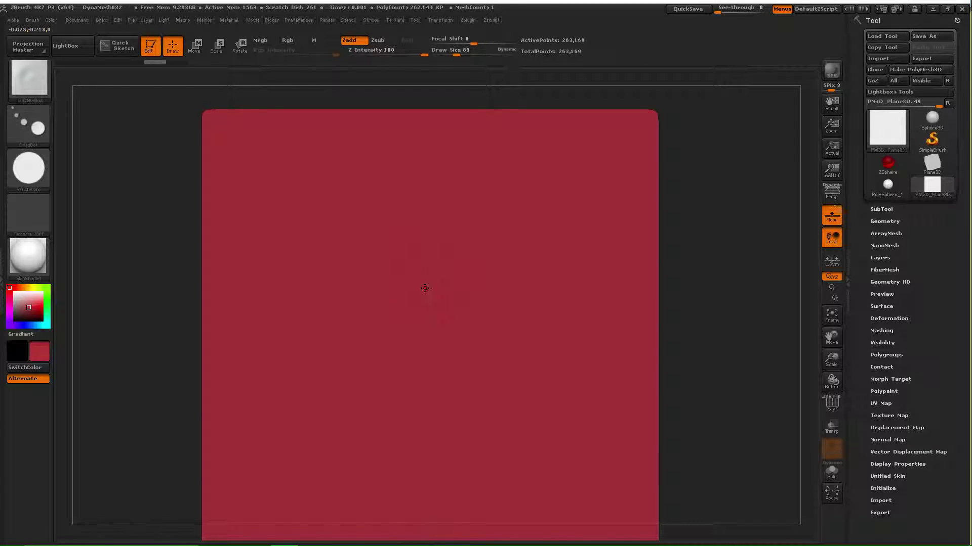
pyautogui.press('[')
pyautogui.press('[')
pyautogui.press('[')
pyautogui.press('[')
pyautogui.press('[')
pyautogui.press('[')
pyautogui.press('[')
pyautogui.press('[')
# Paint several tiny marks around the plane's centre to tile a fine bumpy pattern over the whole surface, and frame the plane
pyautogui.moveTo(410, 281); pyautogui.dragTo(408, 294)
pyautogui.moveTo(698, 321)
pyautogui.mouseDown()
pyautogui.moveTo(703, 268)
pyautogui.moveTo(708, 352)
pyautogui.mouseUp()
pyautogui.keyDown('ctrl'); pyautogui.moveTo(705, 275); pyautogui.dragTo(706, 319, button='right'); pyautogui.keyUp('ctrl')
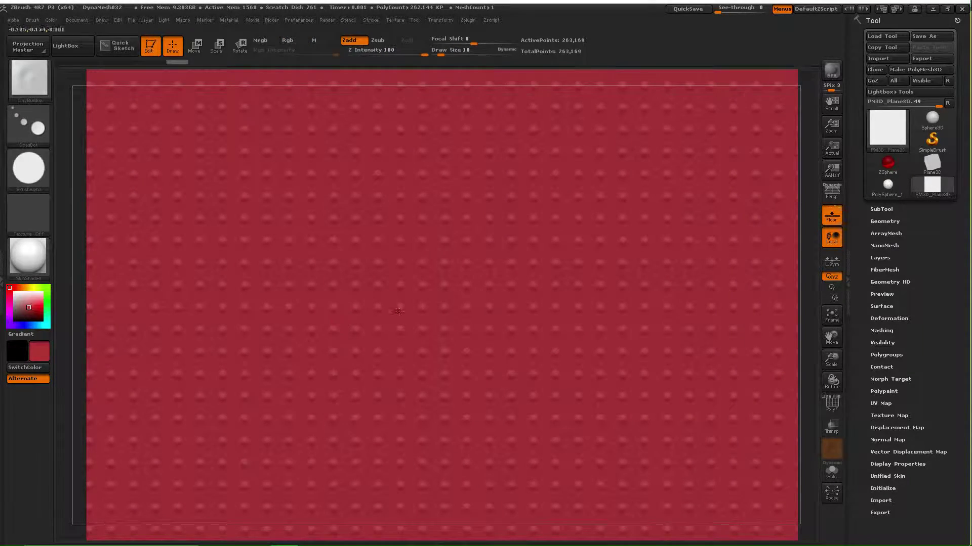
pyautogui.moveTo(417, 310); pyautogui.dragTo(440, 317)
pyautogui.moveTo(360, 273)
pyautogui.mouseDown()
pyautogui.moveTo(362, 257)
pyautogui.moveTo(380, 320)
pyautogui.moveTo(362, 256)
pyautogui.mouseUp()
pyautogui.moveTo(548, 278); pyautogui.dragTo(788, 273)
pyautogui.press('f')
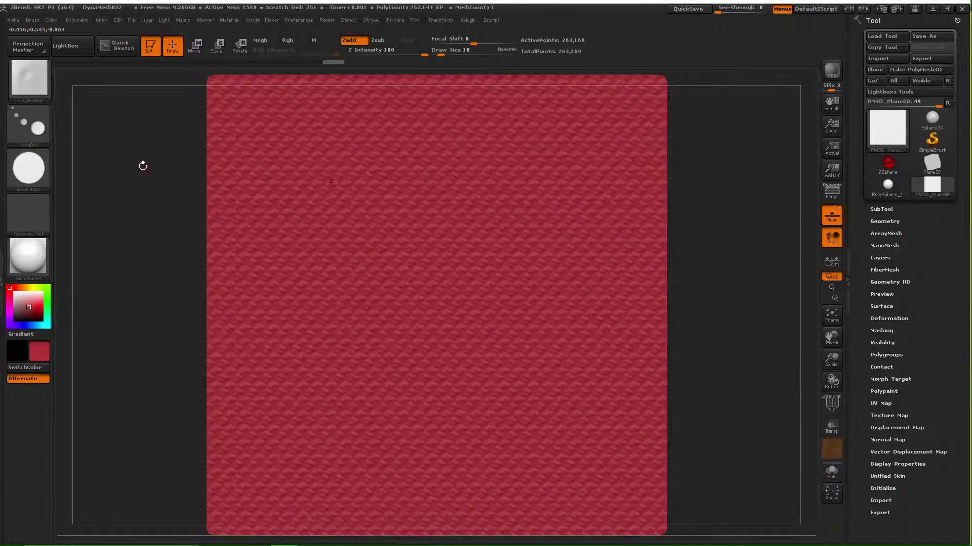
# Set the brush's WrapMode to 0 and turn on Curve By Pen
pyautogui.click(30, 21)
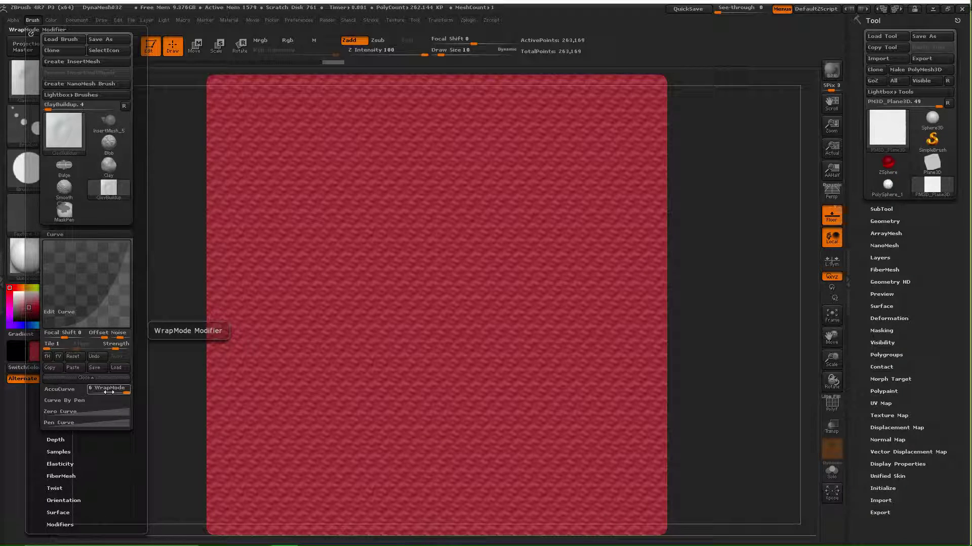
pyautogui.moveTo(109, 392); pyautogui.dragTo(86, 393)
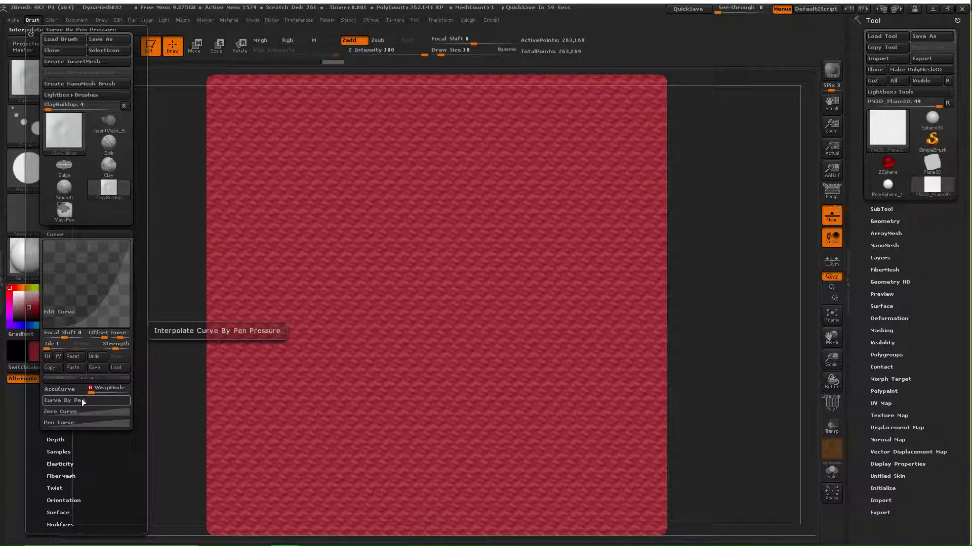
pyautogui.press('ctrl')
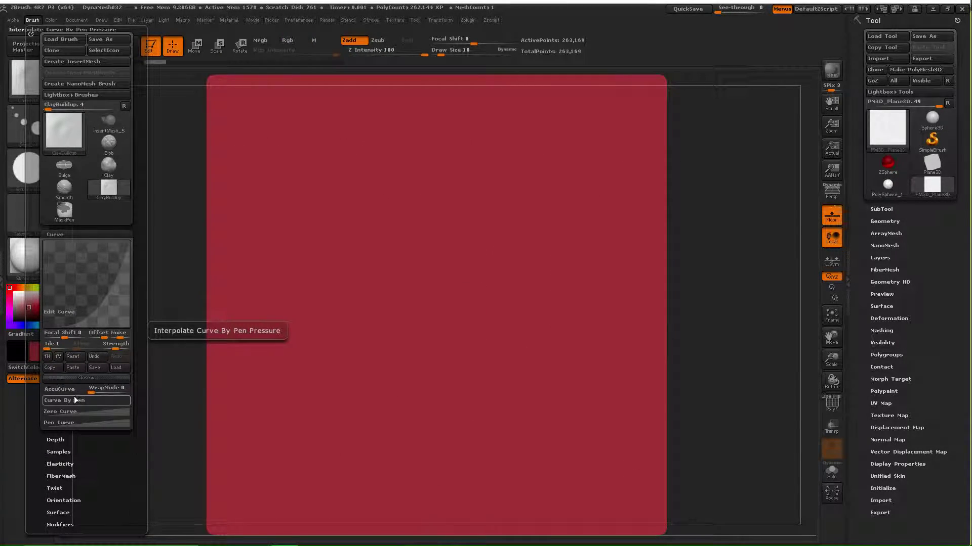
pyautogui.press('ctrl')
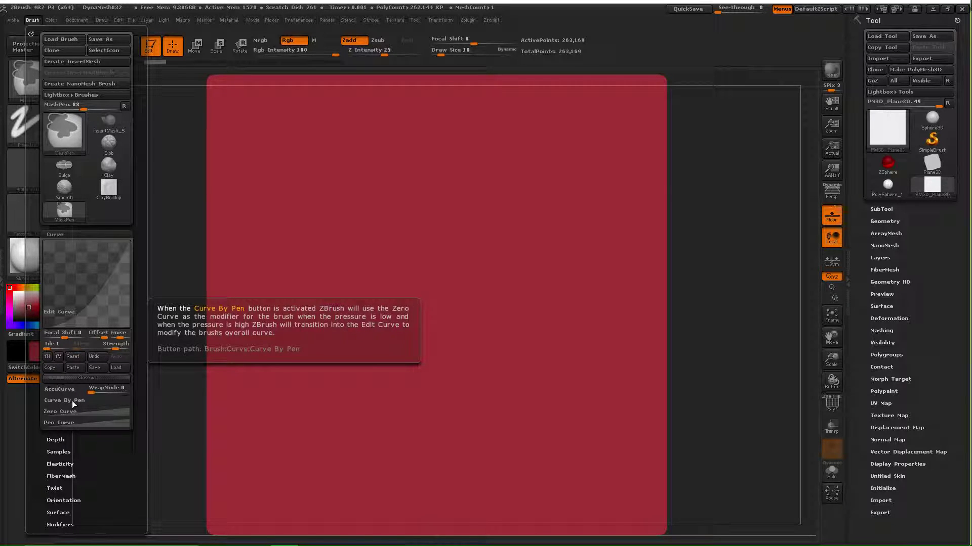
pyautogui.click(71, 400)
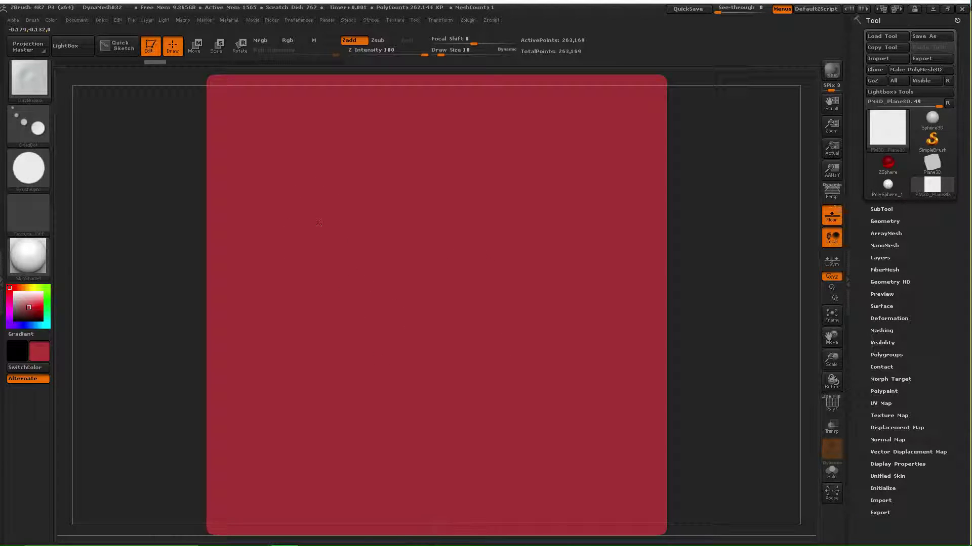
pyautogui.click(71, 45)
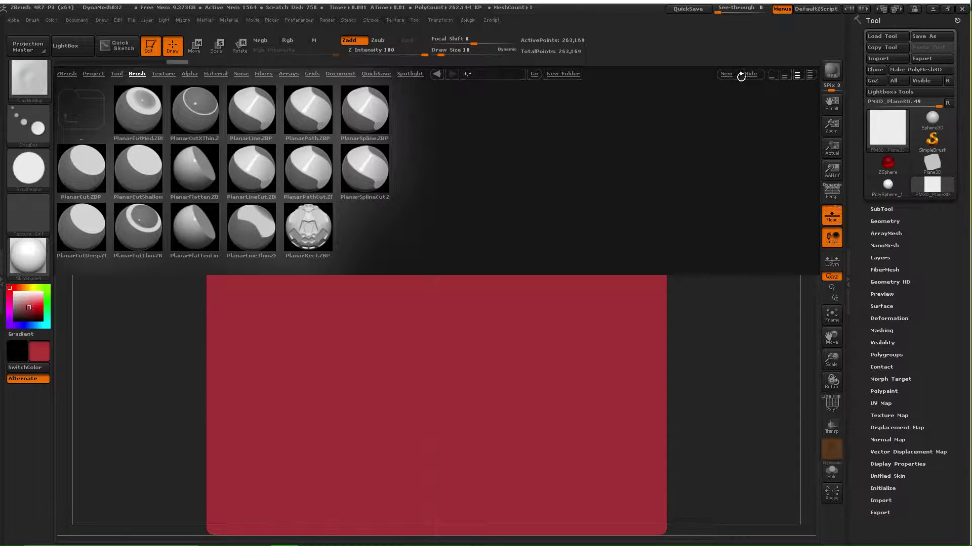
pyautogui.click(742, 75)
pyautogui.click(32, 21)
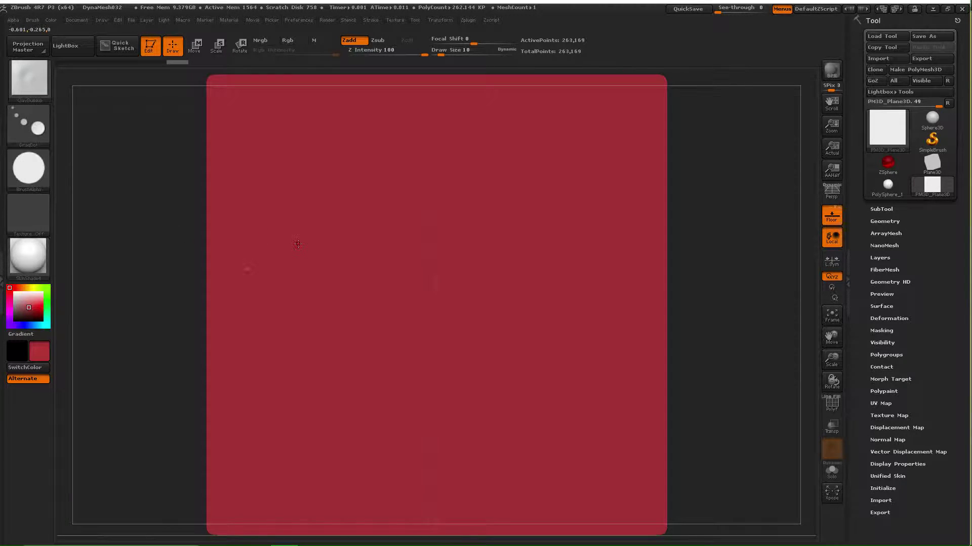
# Set the Draw Size to 82 and stamp a few discs around the plane's centre with Curve By Pen active
pyautogui.press('s')
pyautogui.moveTo(311, 245); pyautogui.dragTo(315, 245)
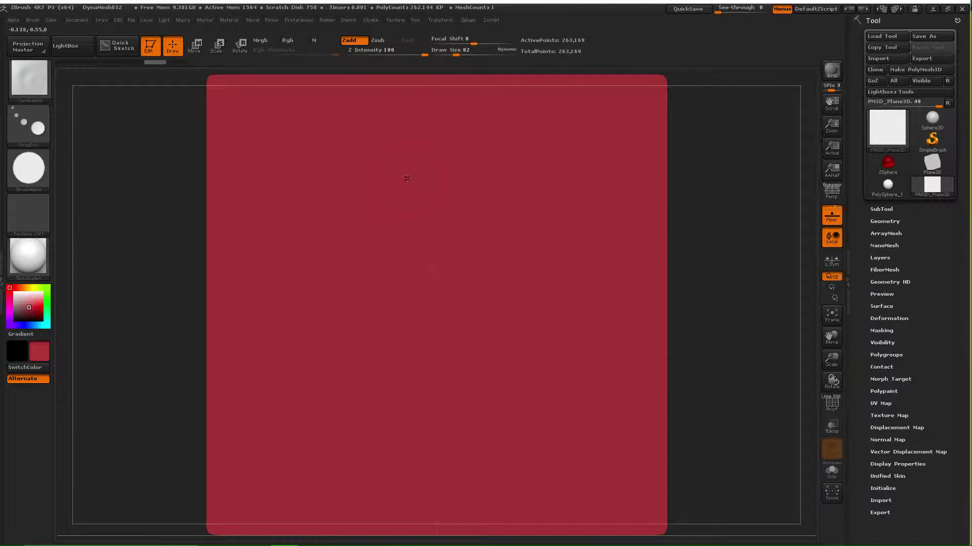
pyautogui.moveTo(394, 221); pyautogui.dragTo(345, 294)
pyautogui.moveTo(434, 235); pyautogui.dragTo(470, 408)
pyautogui.moveTo(541, 272); pyautogui.dragTo(512, 402)
pyautogui.moveTo(485, 222); pyautogui.dragTo(435, 303)
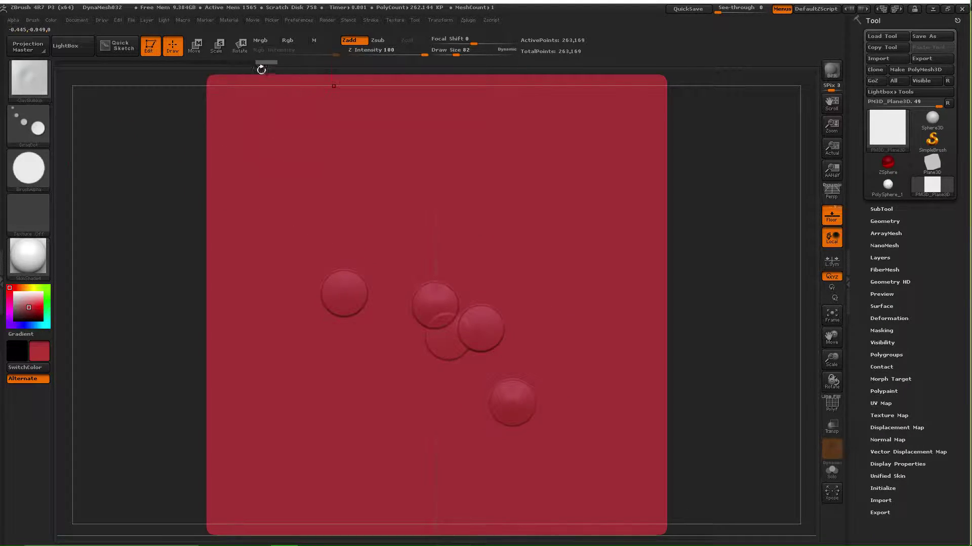
# Scatter many more small discs across the plane, covering its upper, middle and lower areas
pyautogui.moveTo(375, 228); pyautogui.dragTo(380, 325)
pyautogui.click(422, 260)
pyautogui.click(309, 224)
pyautogui.click(226, 257)
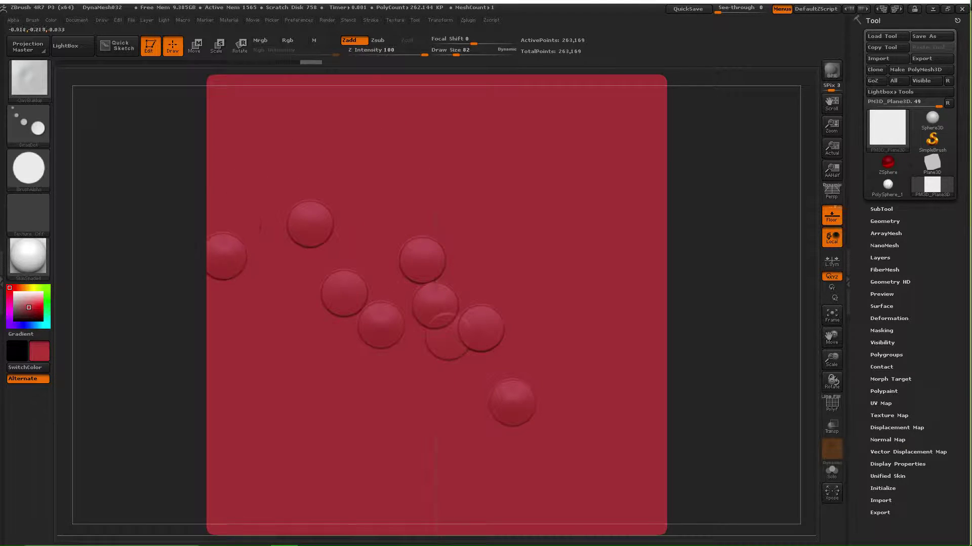
pyautogui.click(373, 225)
pyautogui.click(462, 253)
pyautogui.click(596, 238)
pyautogui.click(643, 268)
pyautogui.click(596, 311)
pyautogui.click(519, 296)
pyautogui.click(497, 192)
pyautogui.click(339, 172)
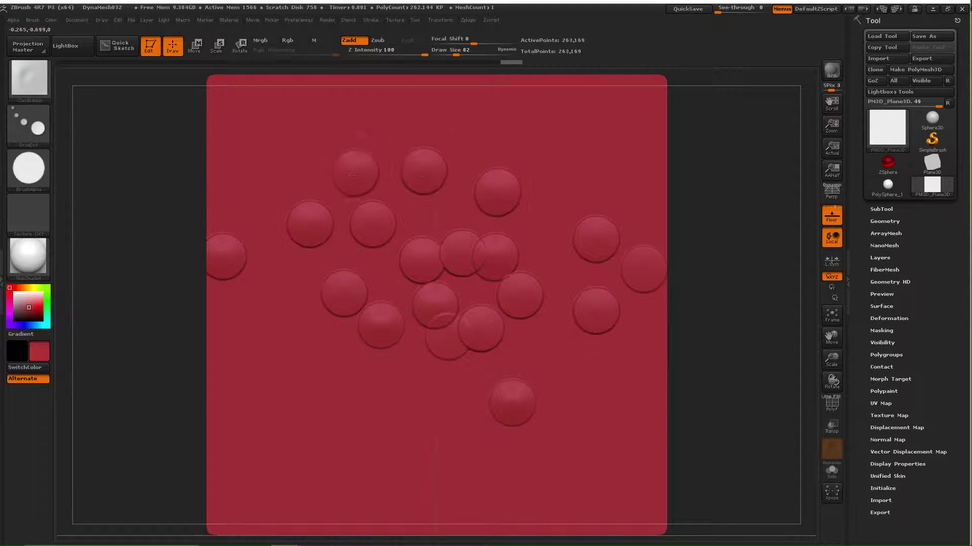
pyautogui.click(299, 238)
pyautogui.click(273, 403)
pyautogui.moveTo(272, 411); pyautogui.dragTo(270, 448)
pyautogui.click(345, 439)
pyautogui.click(395, 466)
pyautogui.moveTo(503, 458); pyautogui.dragTo(564, 444)
pyautogui.click(610, 468)
pyautogui.click(615, 433)
pyautogui.click(549, 409)
pyautogui.click(490, 441)
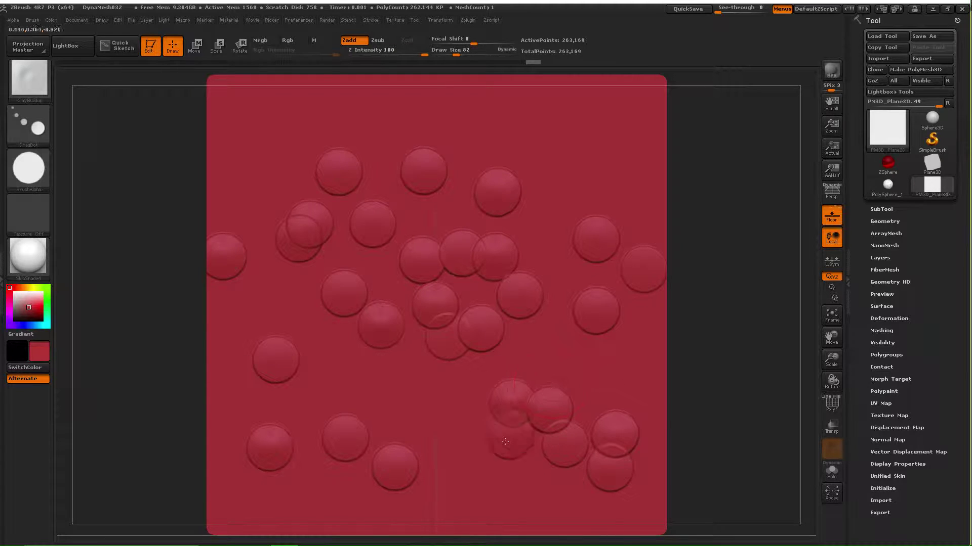
pyautogui.moveTo(321, 381); pyautogui.dragTo(269, 357)
pyautogui.click(301, 341)
pyautogui.click(307, 334)
pyautogui.moveTo(347, 314); pyautogui.dragTo(409, 375)
pyautogui.click(469, 442)
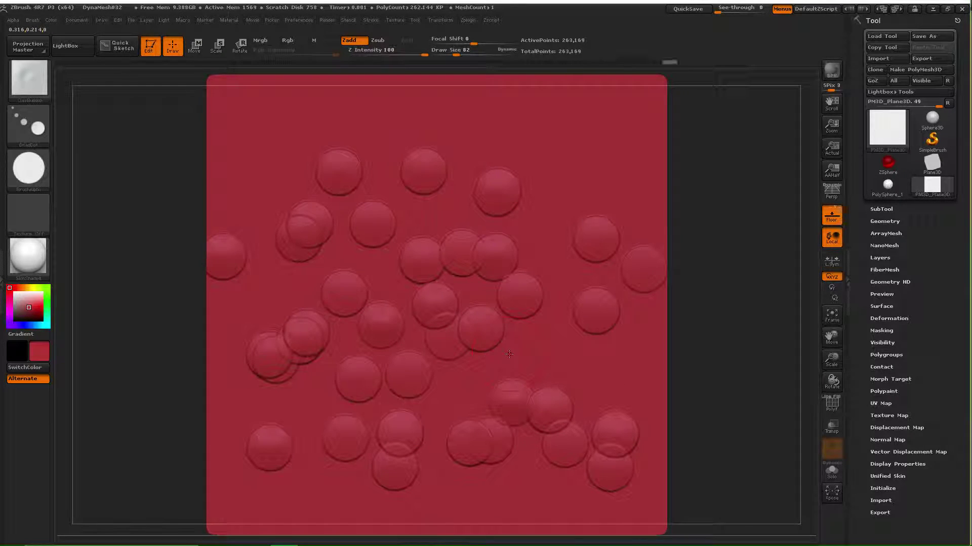
# Check the help description of the brush's Zero Curve and reshape that curve
pyautogui.click(31, 22)
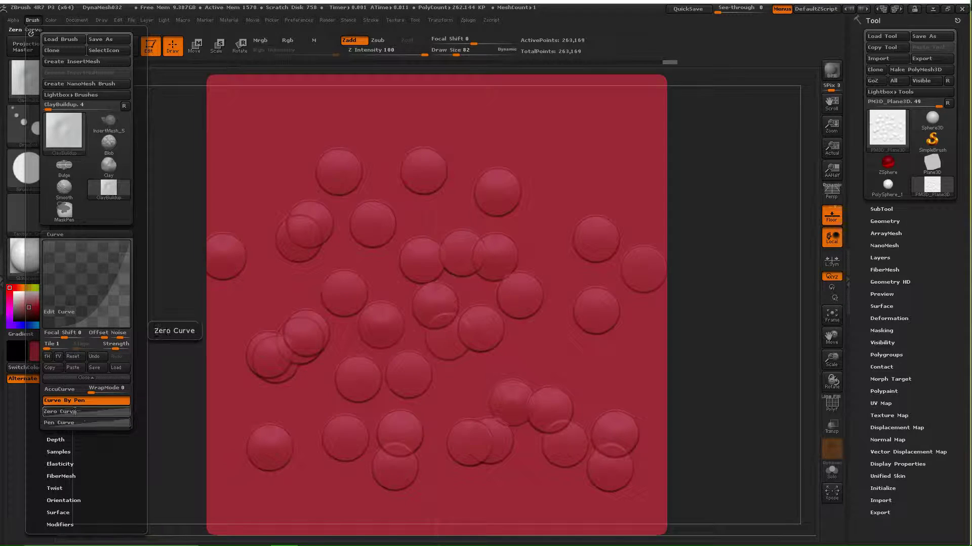
pyautogui.press('ctrl')
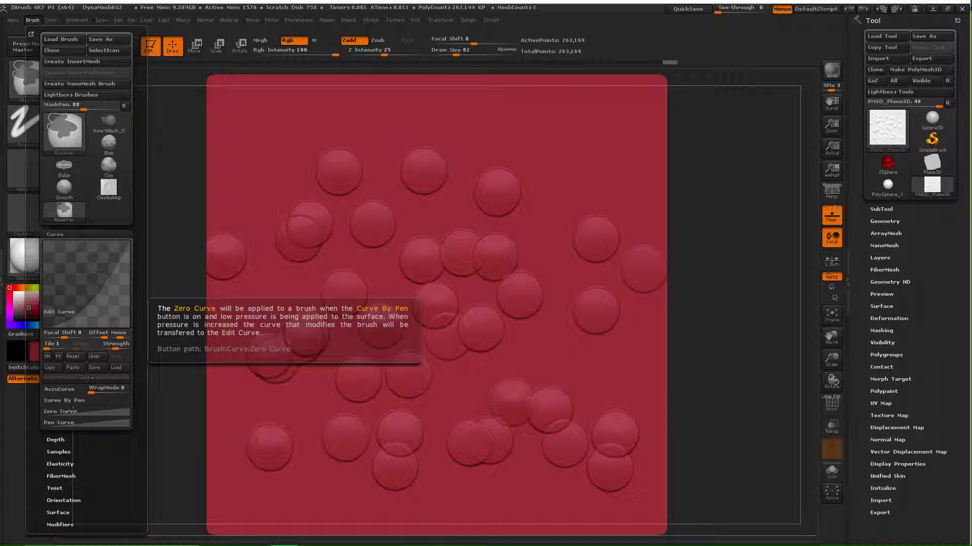
pyautogui.press('ctrl')
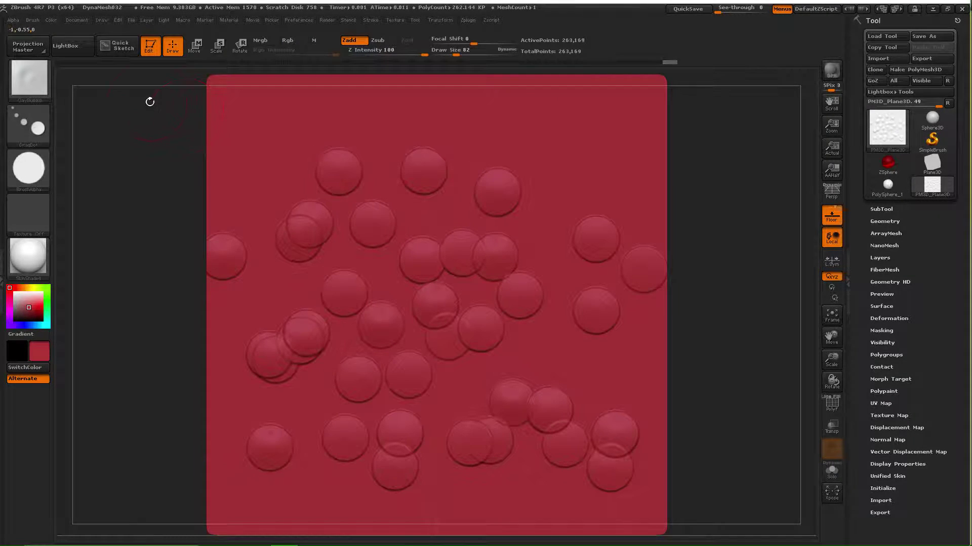
pyautogui.click(33, 19)
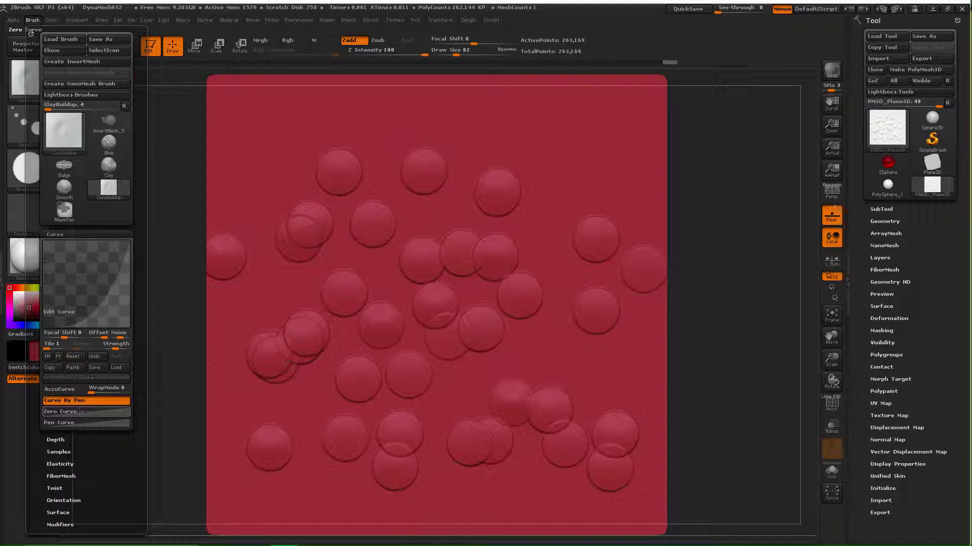
pyautogui.moveTo(81, 324); pyautogui.dragTo(134, 356)
# Stamp discs in the gaps between the existing ones to test the reshaped Zero Curve
pyautogui.moveTo(281, 148)
pyautogui.mouseDown()
pyautogui.moveTo(262, 179)
pyautogui.moveTo(252, 233)
pyautogui.moveTo(246, 218)
pyautogui.moveTo(228, 261)
pyautogui.moveTo(248, 152)
pyautogui.mouseUp()
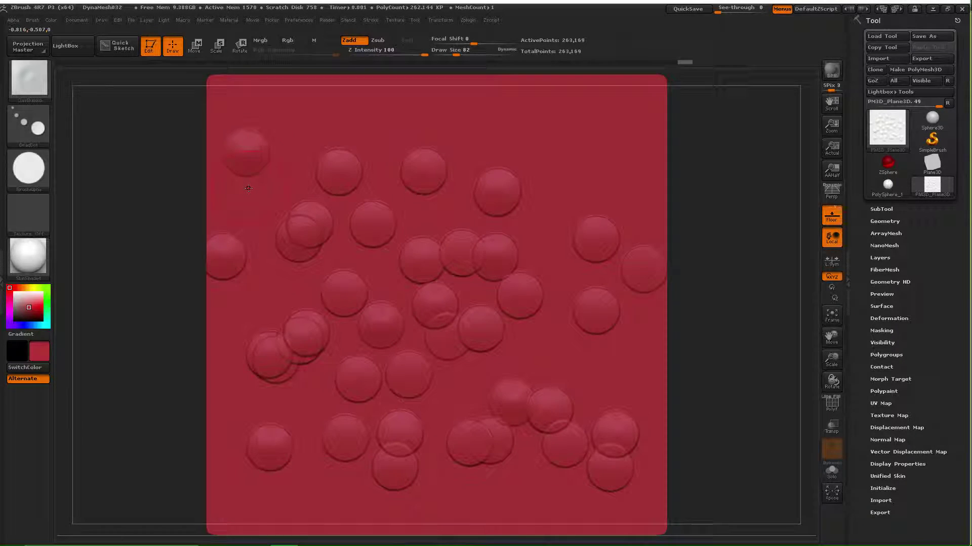
pyautogui.moveTo(375, 359); pyautogui.dragTo(460, 383)
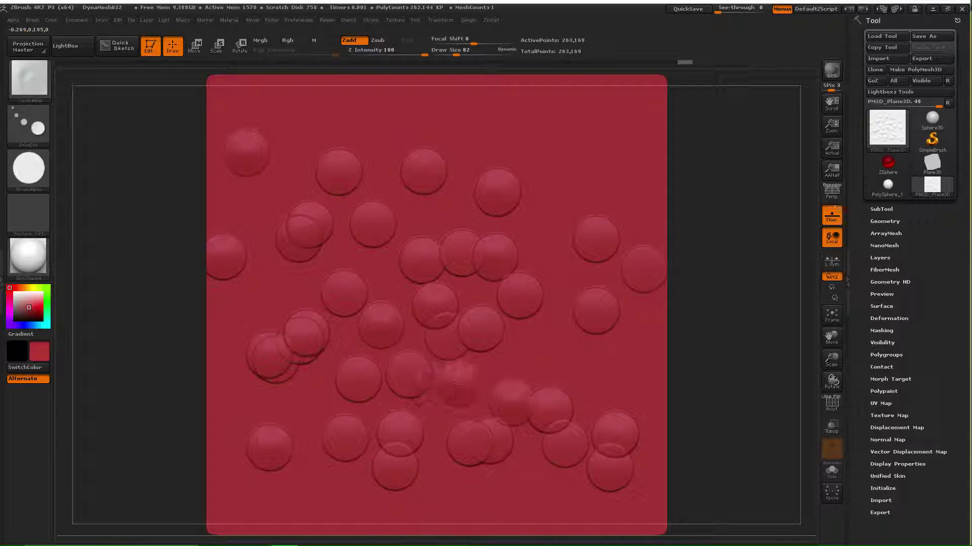
pyautogui.moveTo(537, 342); pyautogui.dragTo(547, 339)
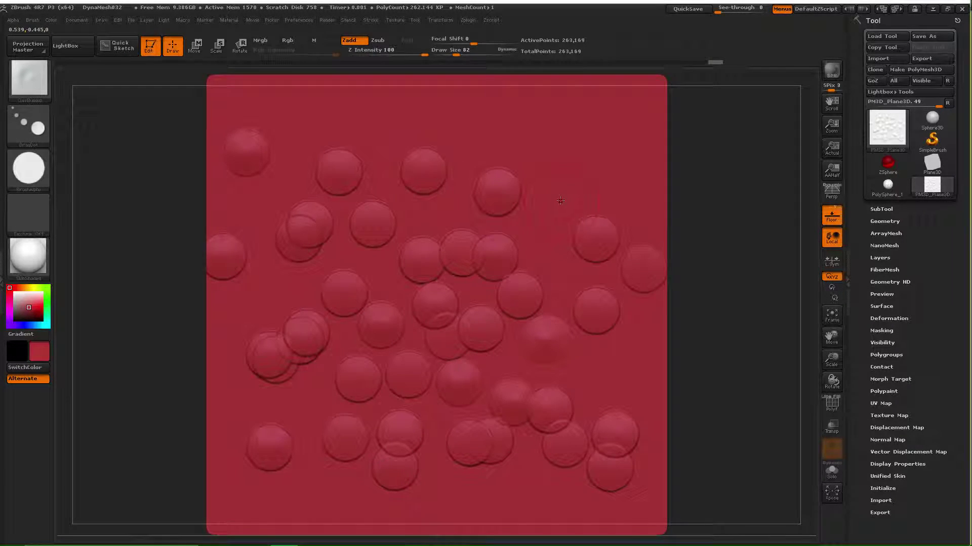
pyautogui.moveTo(551, 225)
pyautogui.mouseDown()
pyautogui.moveTo(539, 281)
pyautogui.moveTo(550, 207)
pyautogui.mouseUp()
pyautogui.moveTo(583, 178); pyautogui.dragTo(585, 202)
pyautogui.moveTo(616, 164); pyautogui.dragTo(612, 188)
pyautogui.moveTo(547, 156); pyautogui.dragTo(295, 408)
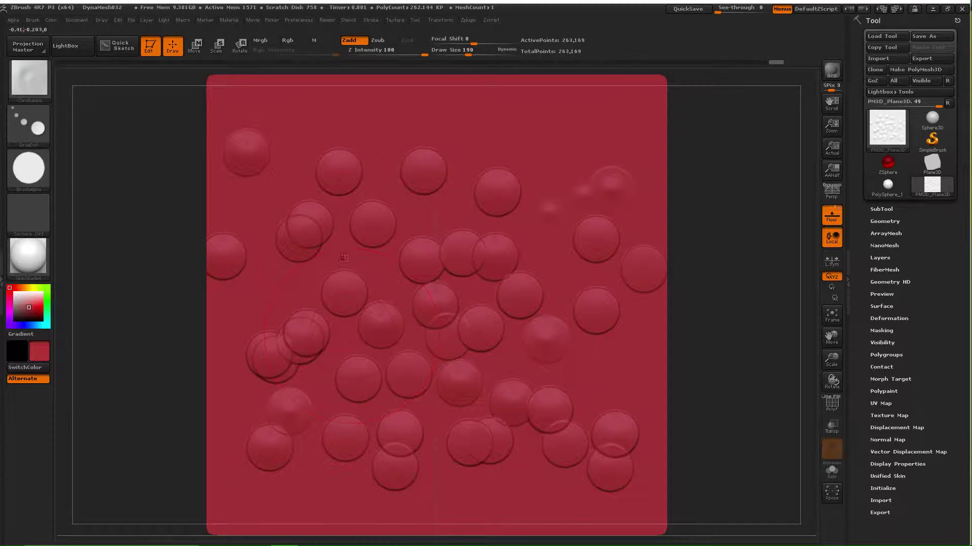
# Raise the Draw Size to 190 and stamp overlapping large discs over the middle of the plane
pyautogui.moveTo(330, 251); pyautogui.dragTo(319, 200)
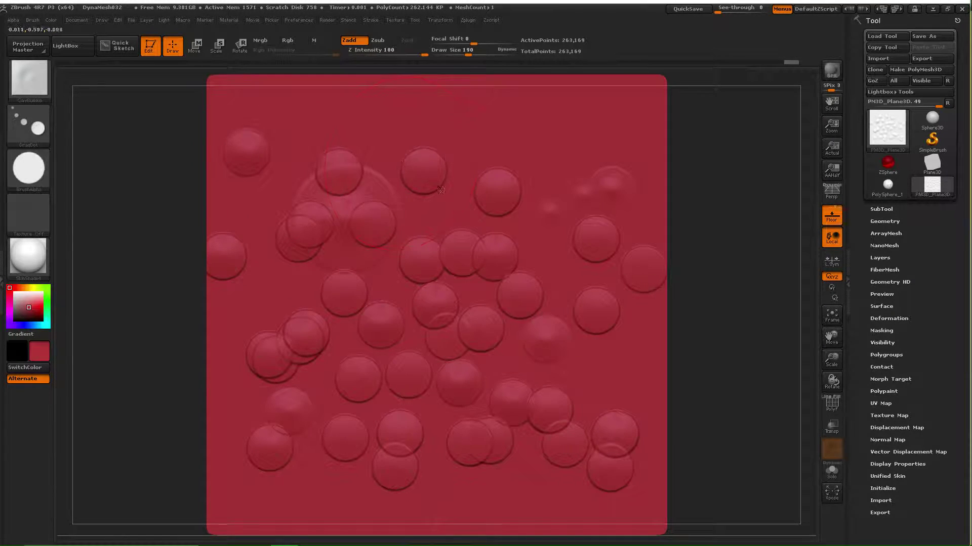
pyautogui.click(454, 216)
pyautogui.click(509, 225)
pyautogui.click(483, 298)
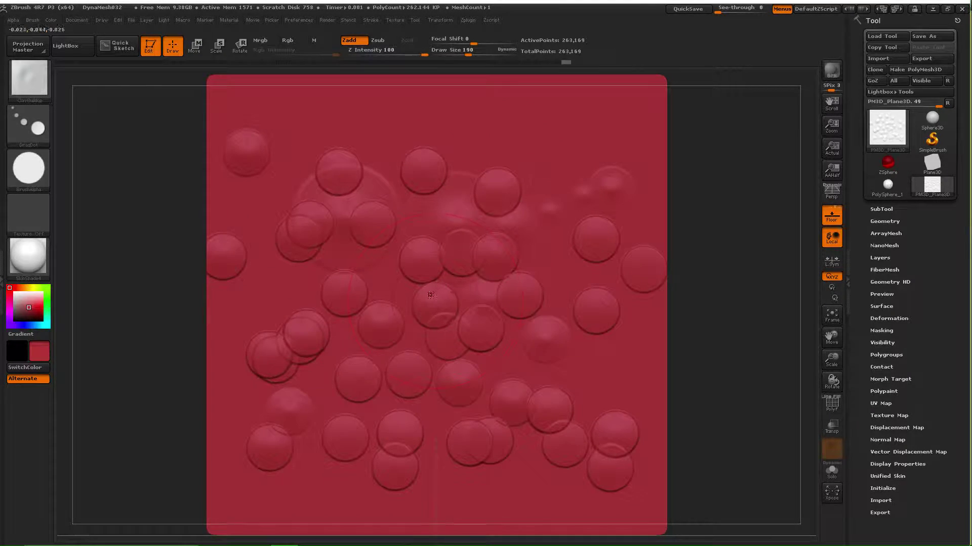
pyautogui.click(404, 340)
pyautogui.click(435, 319)
pyautogui.click(454, 338)
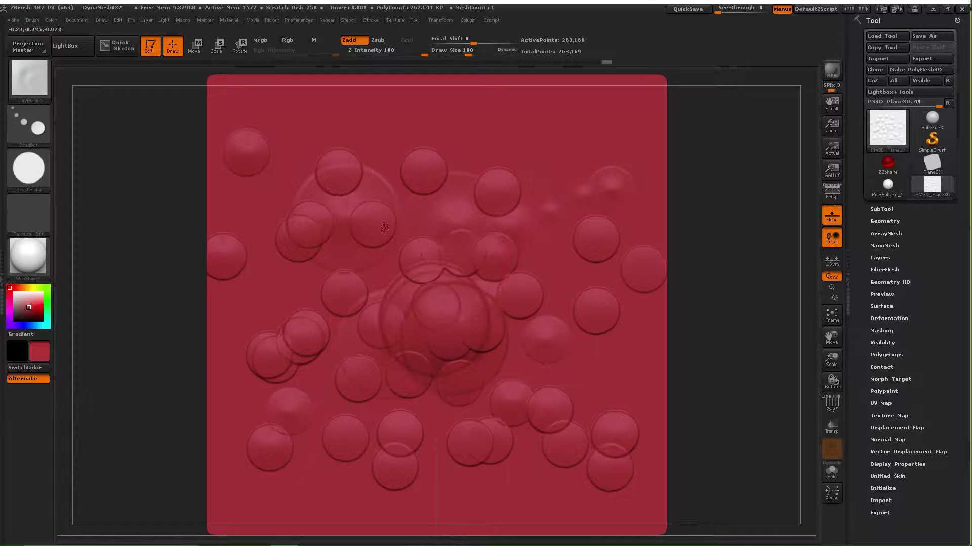
pyautogui.click(338, 322)
pyautogui.click(371, 367)
pyautogui.click(407, 379)
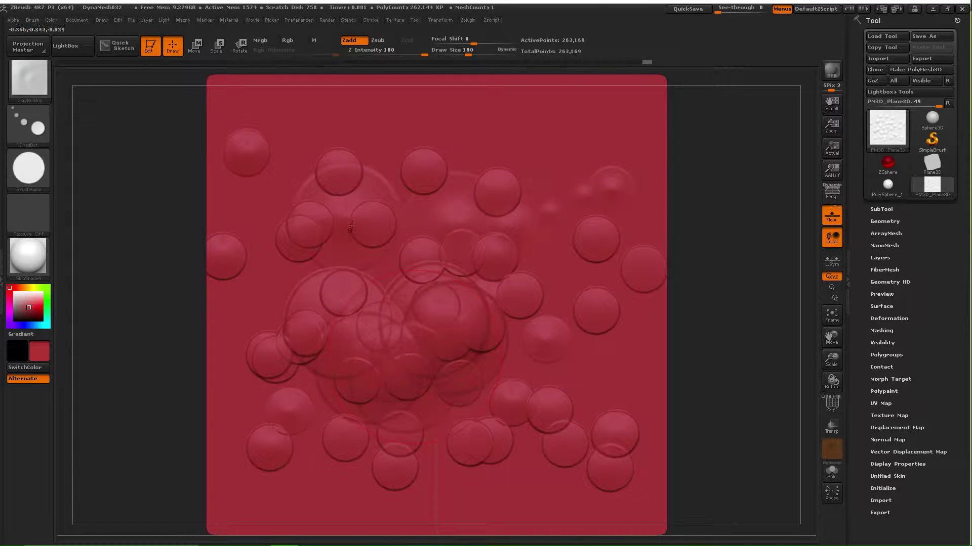
# Bend the Zero Curve further with extra points and stamp a large test disc near the plane's lower edge
pyautogui.click(36, 20)
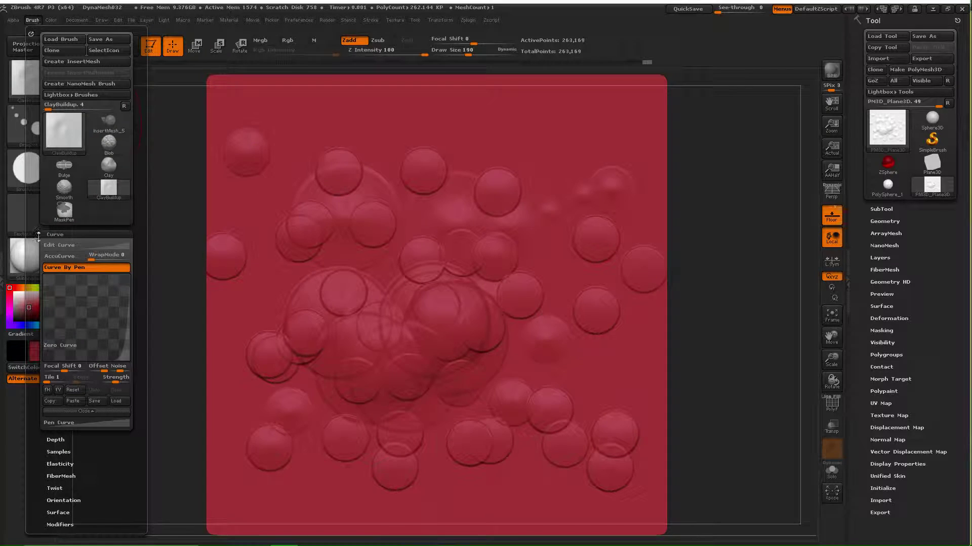
pyautogui.moveTo(103, 295); pyautogui.dragTo(72, 281)
pyautogui.moveTo(64, 318); pyautogui.dragTo(63, 278)
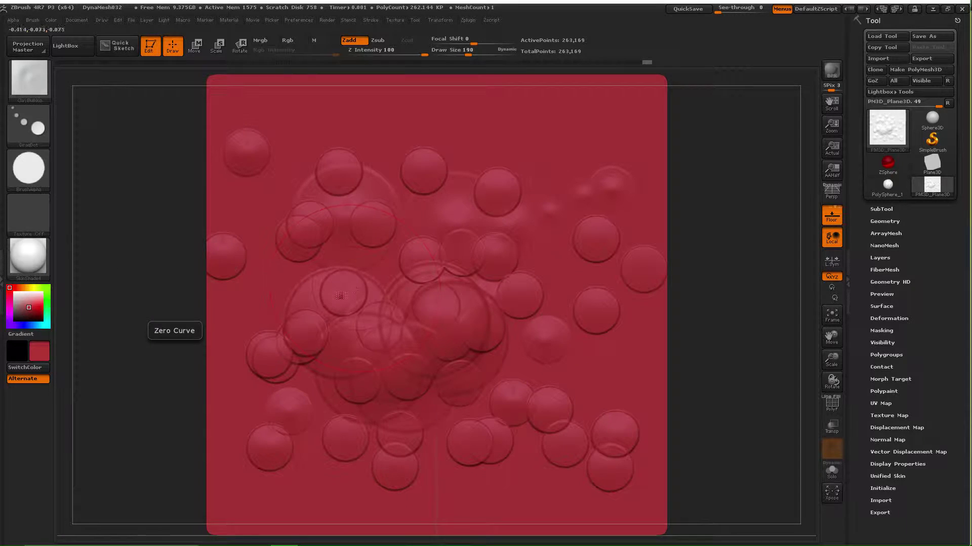
pyautogui.moveTo(254, 304)
pyautogui.mouseDown()
pyautogui.moveTo(251, 351)
pyautogui.moveTo(308, 421)
pyautogui.moveTo(477, 488)
pyautogui.moveTo(531, 477)
pyautogui.moveTo(501, 481)
pyautogui.mouseUp()
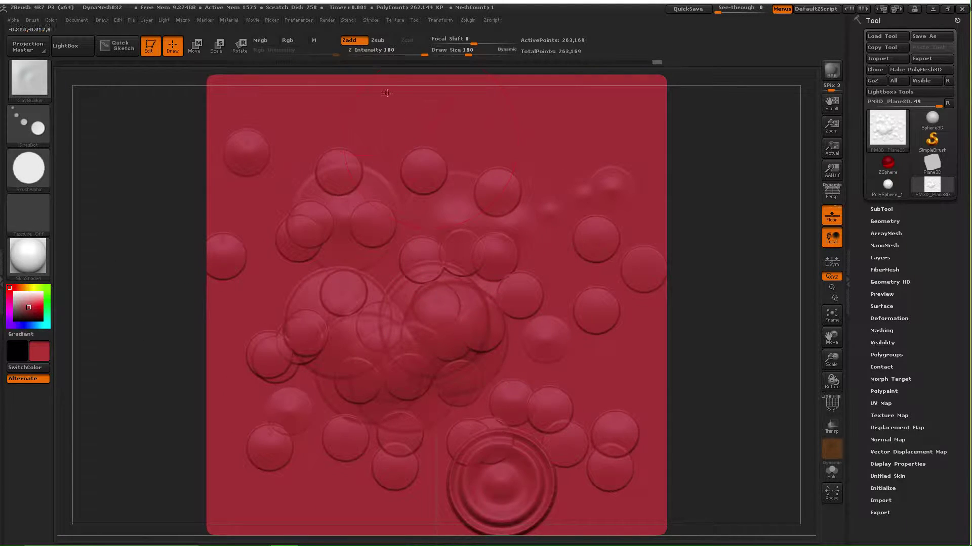
# Go back through the undo history until only the first two small discs remain on the plane
pyautogui.click(303, 63)
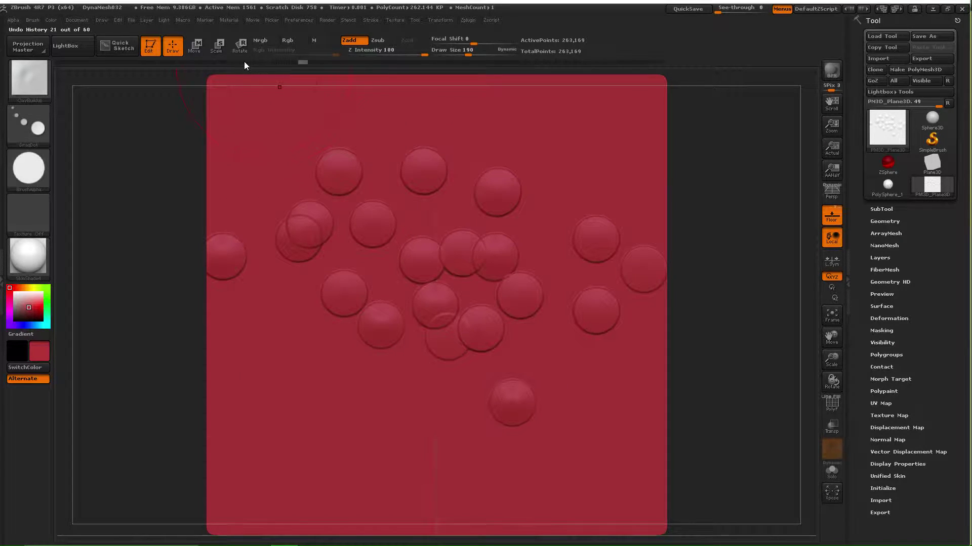
pyautogui.click(213, 62)
pyautogui.click(120, 63)
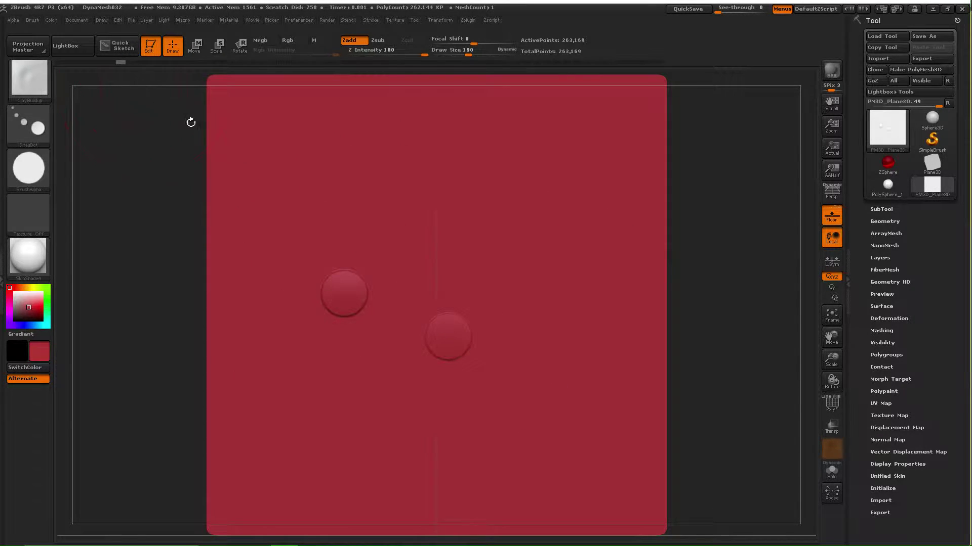
# Stamp large discs across the plane to compare the ringed Zero Curve profile with the smooth Edit Curve profile
pyautogui.moveTo(453, 190)
pyautogui.mouseDown()
pyautogui.moveTo(503, 346)
pyautogui.moveTo(522, 349)
pyautogui.mouseUp()
pyautogui.click(527, 387)
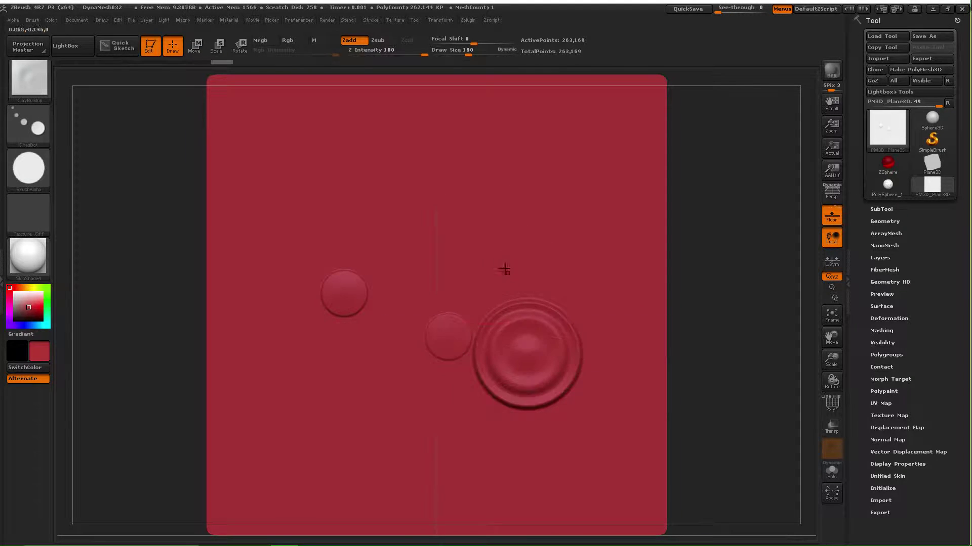
pyautogui.moveTo(472, 199)
pyautogui.mouseDown()
pyautogui.moveTo(419, 229)
pyautogui.moveTo(364, 383)
pyautogui.moveTo(297, 411)
pyautogui.moveTo(268, 481)
pyautogui.moveTo(339, 438)
pyautogui.moveTo(430, 232)
pyautogui.moveTo(433, 208)
pyautogui.moveTo(412, 182)
pyautogui.mouseUp()
pyautogui.moveTo(533, 199); pyautogui.dragTo(529, 202)
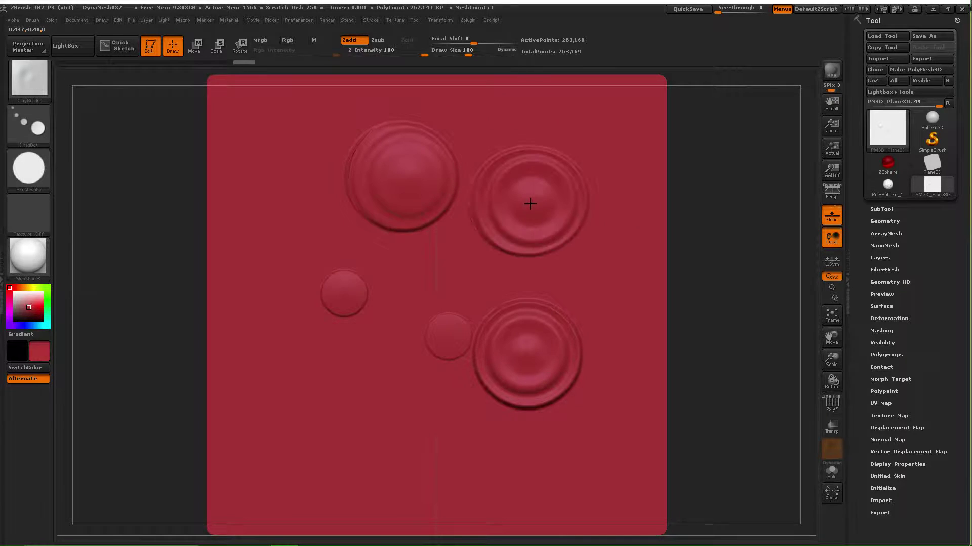
pyautogui.click(336, 357)
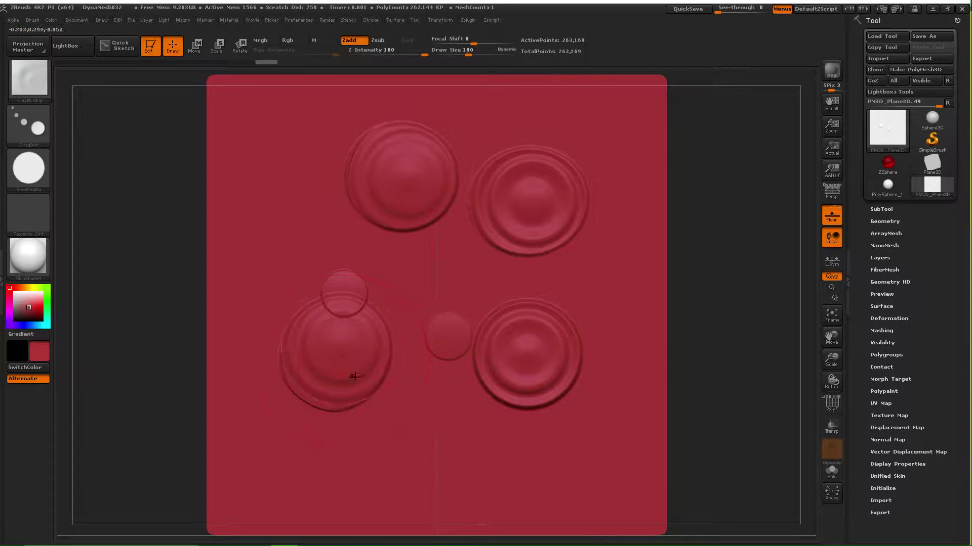
pyautogui.click(405, 425)
pyautogui.click(489, 480)
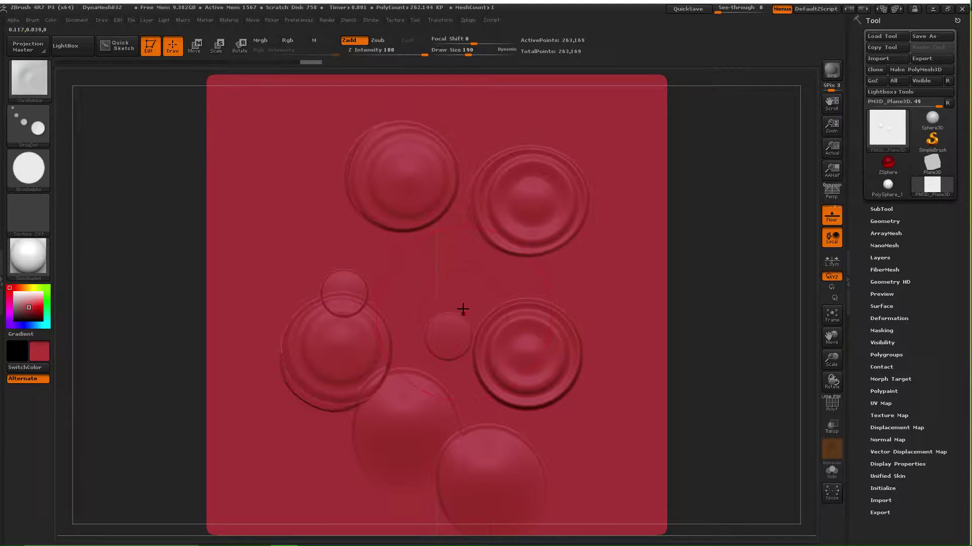
pyautogui.click(412, 305)
pyautogui.click(303, 213)
pyautogui.click(243, 167)
pyautogui.moveTo(276, 112); pyautogui.dragTo(306, 123)
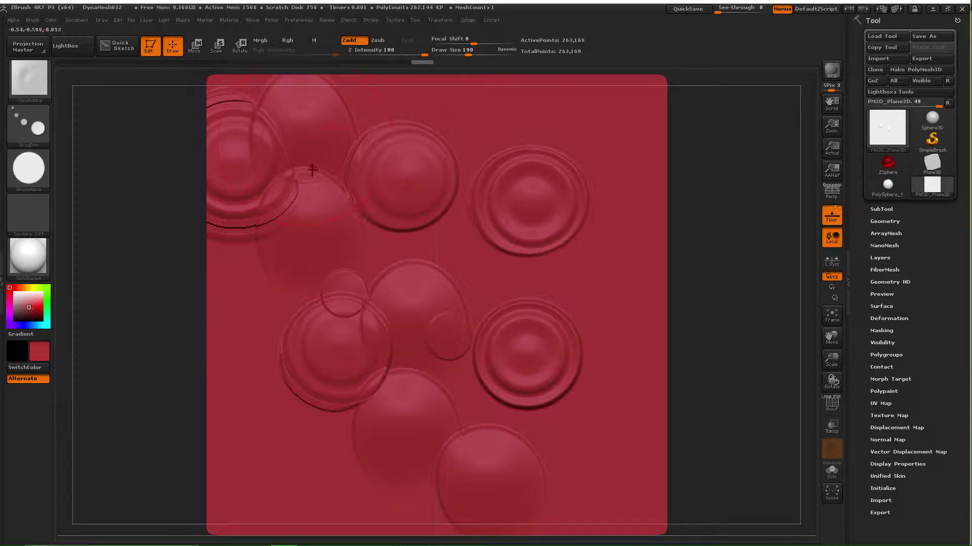
# Stamp two more ringed discs at the plane's middle and right side, and undo every stamp back to the clean plane
pyautogui.moveTo(615, 263); pyautogui.dragTo(586, 288)
pyautogui.moveTo(443, 287); pyautogui.dragTo(410, 279)
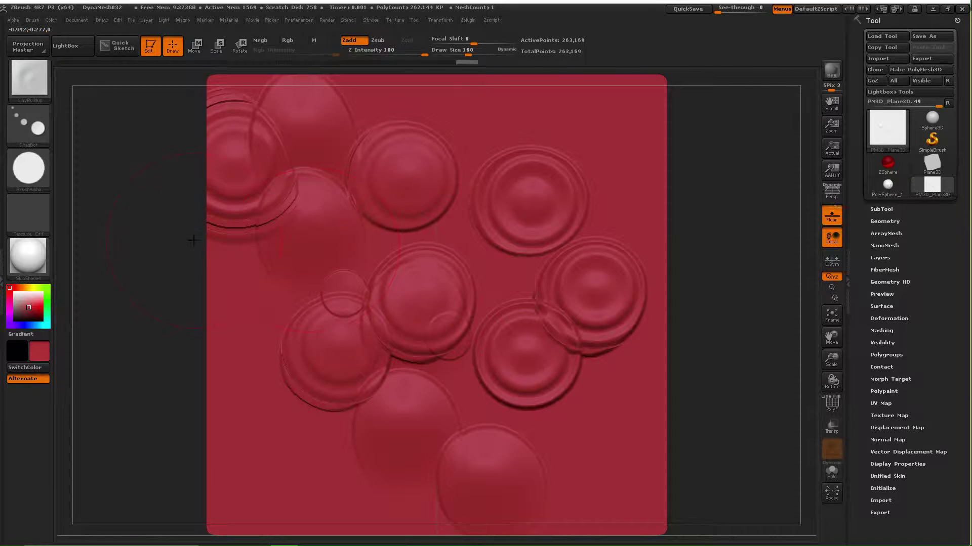
pyautogui.hotkey('ctrl', 'z')
pyautogui.hotkey('ctrl', 'z')
pyautogui.hotkey('ctrl', 'z')
pyautogui.hotkey('ctrl', 'z')
pyautogui.hotkey('ctrl', 'z')
pyautogui.hotkey('ctrl', 'z')
pyautogui.hotkey('ctrl', 'z')
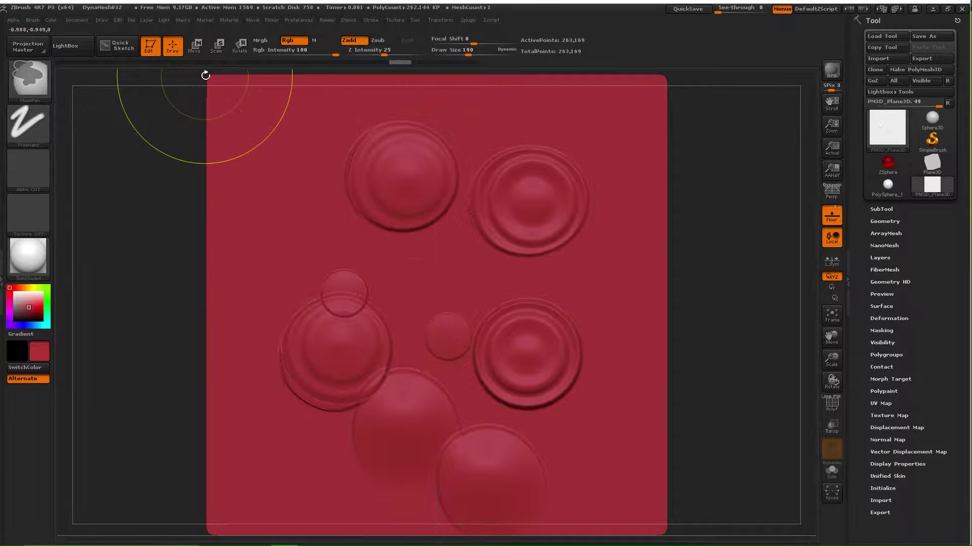
pyautogui.hotkey('ctrl', 'z')
pyautogui.hotkey('ctrl', 'z')
pyautogui.hotkey('ctrl', 'z')
pyautogui.hotkey('ctrl', 'z')
pyautogui.hotkey('ctrl', 'z')
pyautogui.hotkey('ctrl', 'z')
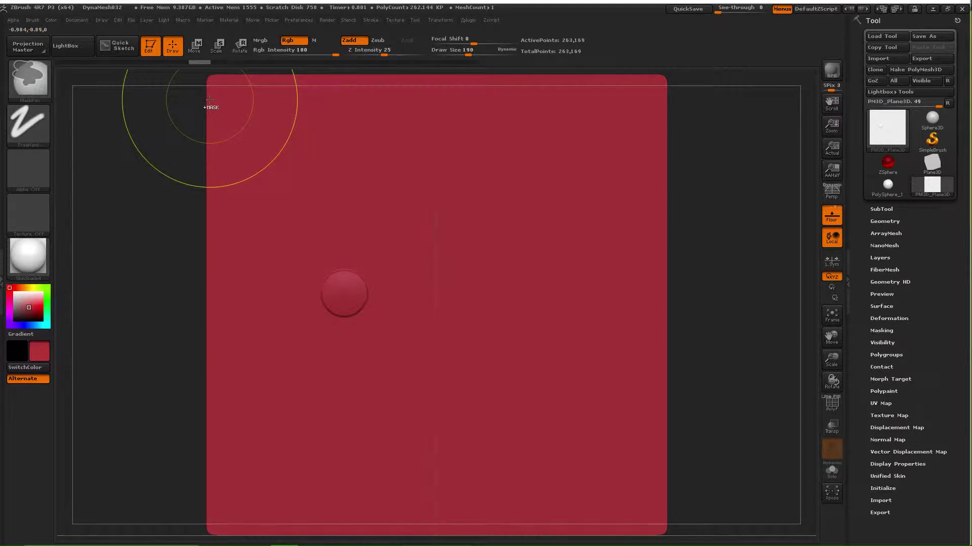
# Set the Zero Curve's Tile value to 6 in the ClayBuildup brush's curve settings
pyautogui.click(35, 23)
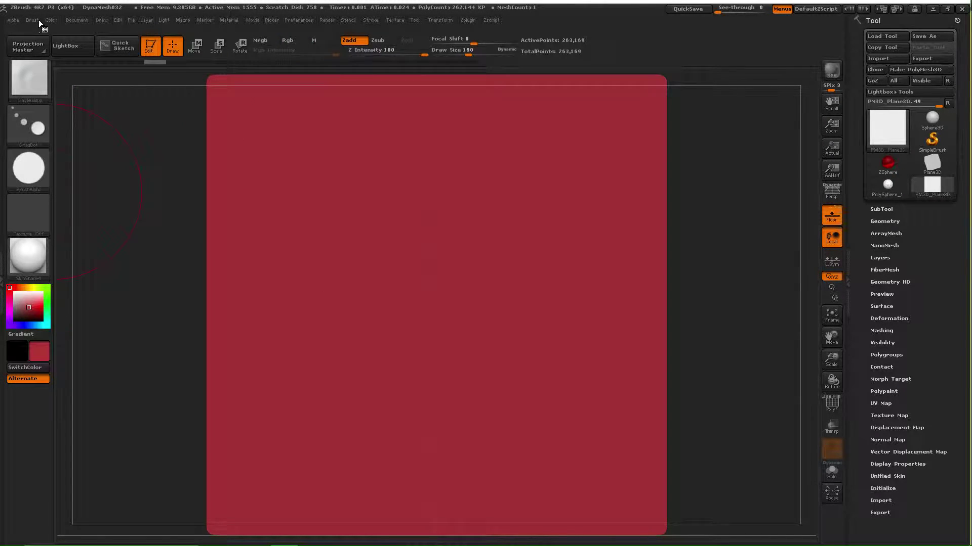
pyautogui.click(39, 20)
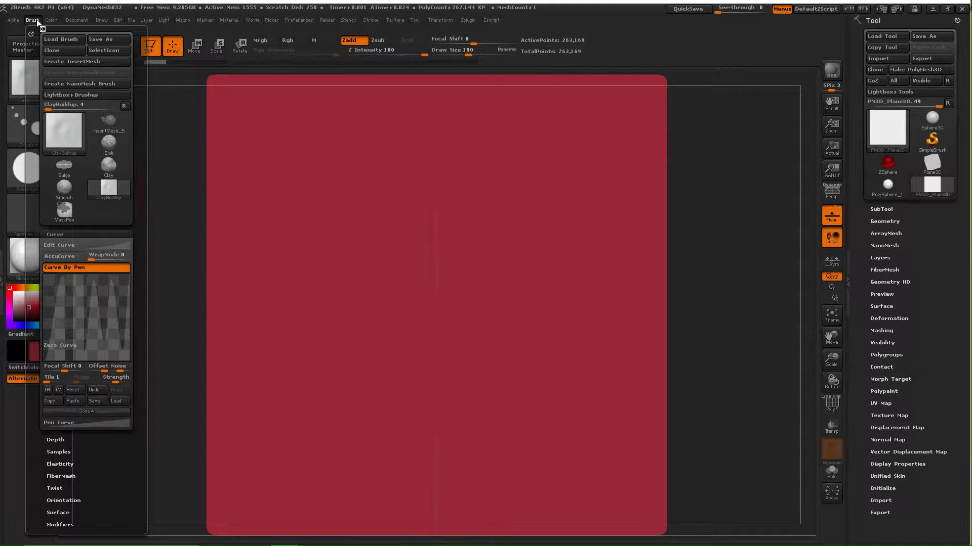
pyautogui.click(66, 410)
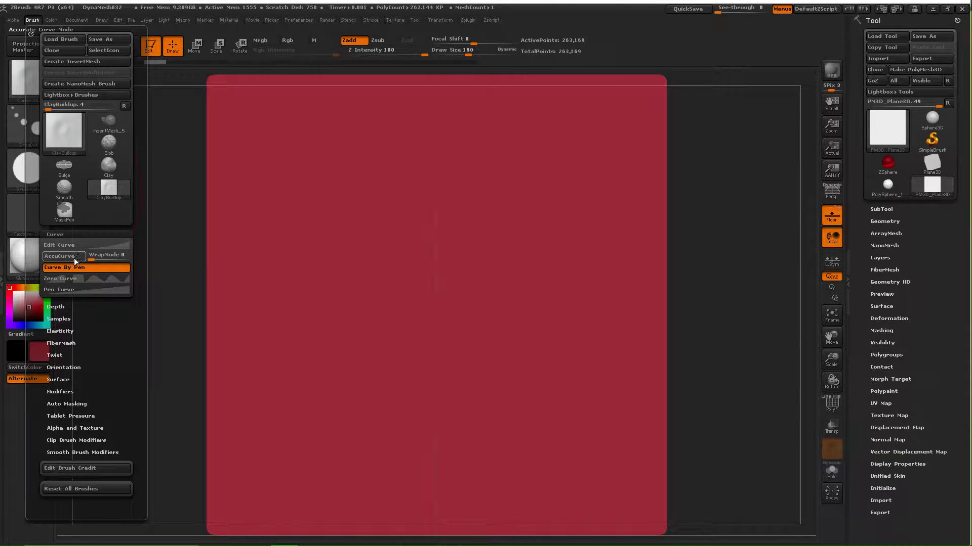
pyautogui.click(68, 277)
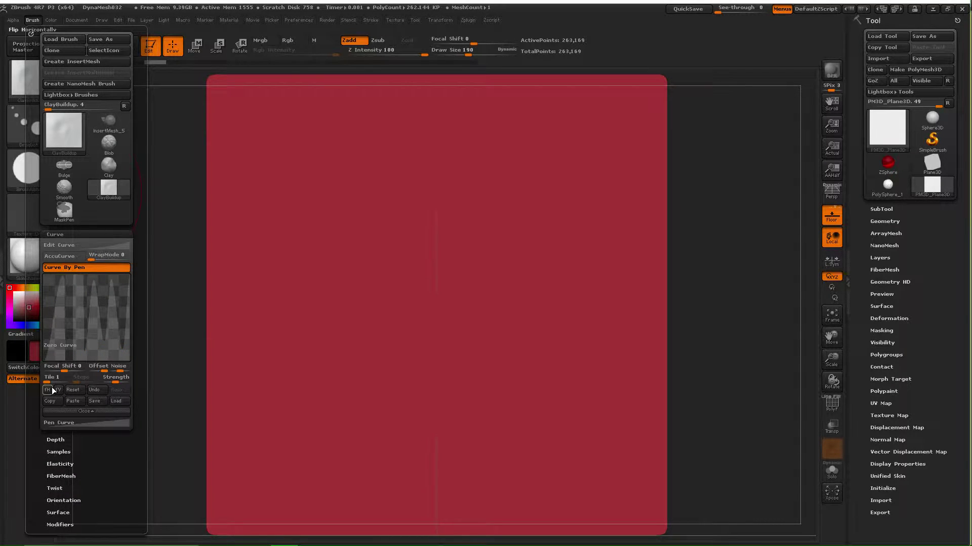
pyautogui.moveTo(48, 378); pyautogui.dragTo(56, 378)
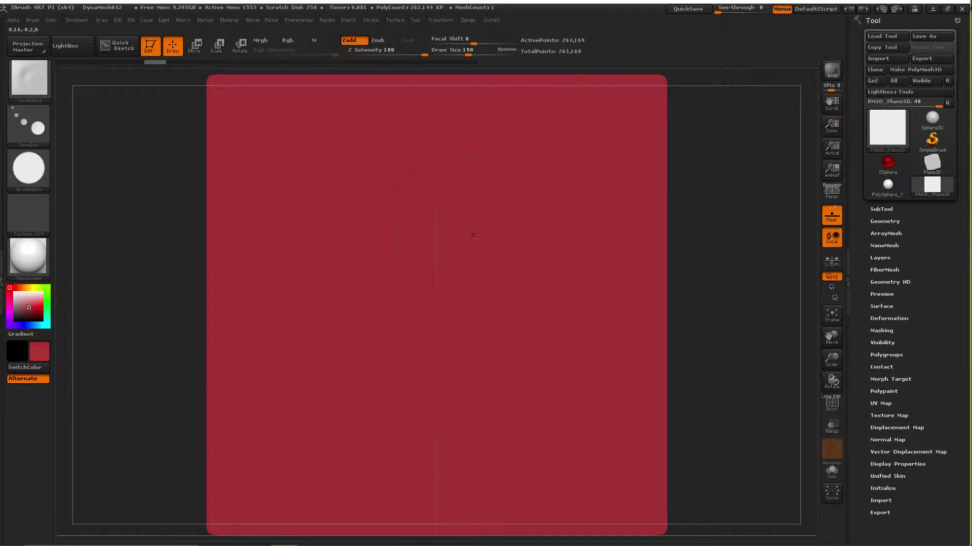
# Stamp large discs across the plane to compare the tiled Zero Curve rings with the smooth Edit Curve profile
pyautogui.moveTo(449, 229); pyautogui.dragTo(534, 267)
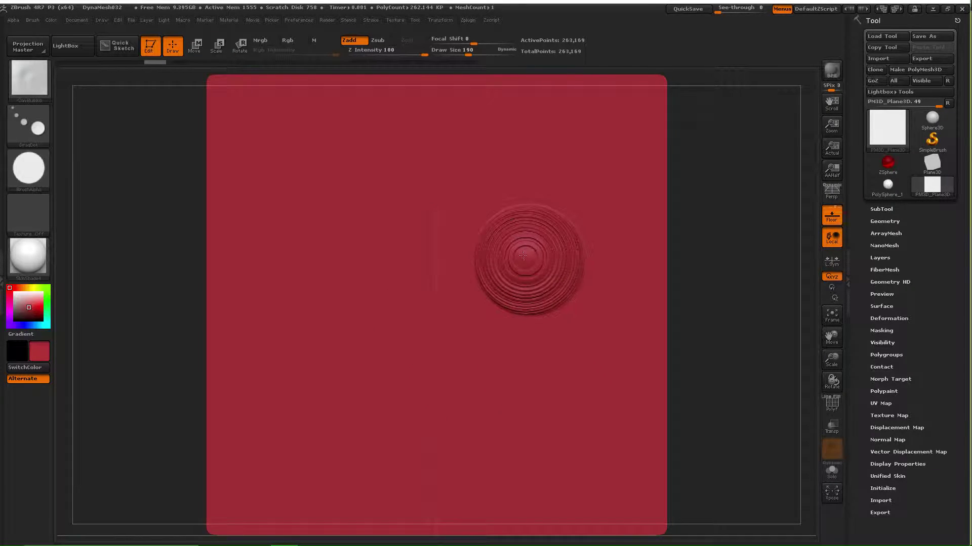
pyautogui.moveTo(522, 255)
pyautogui.mouseDown()
pyautogui.moveTo(400, 247)
pyautogui.moveTo(375, 223)
pyautogui.moveTo(383, 206)
pyautogui.moveTo(422, 222)
pyautogui.mouseUp()
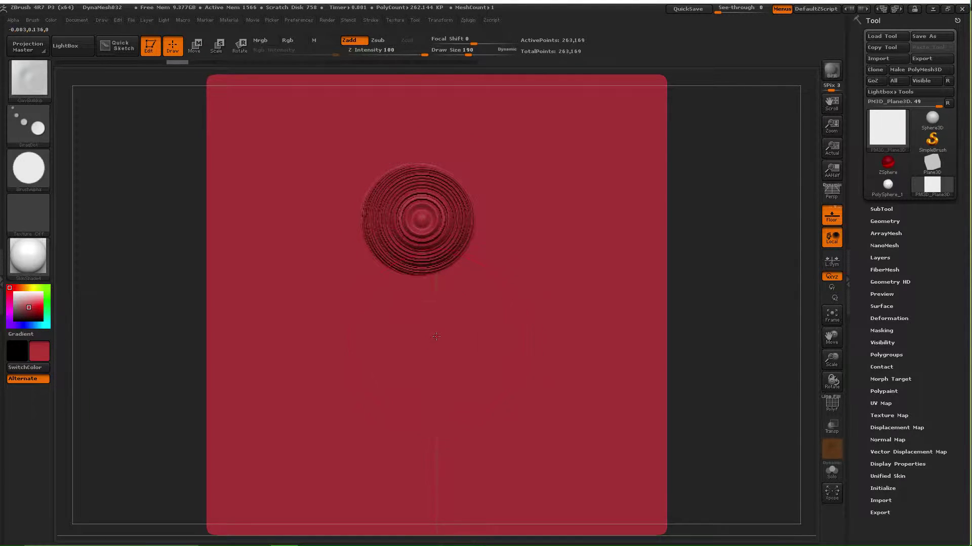
pyautogui.moveTo(407, 364); pyautogui.dragTo(413, 375)
pyautogui.click(503, 340)
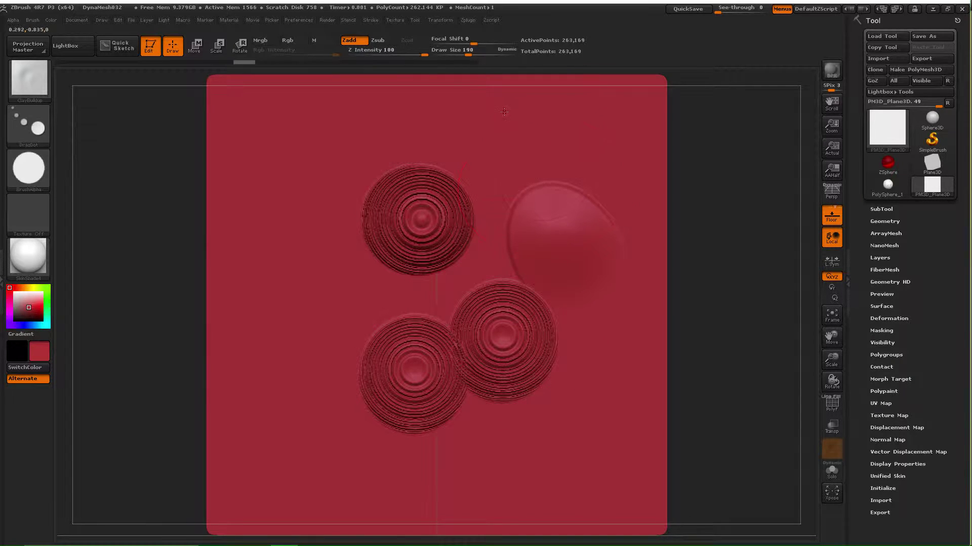
pyautogui.click(516, 132)
pyautogui.click(294, 208)
pyautogui.click(322, 370)
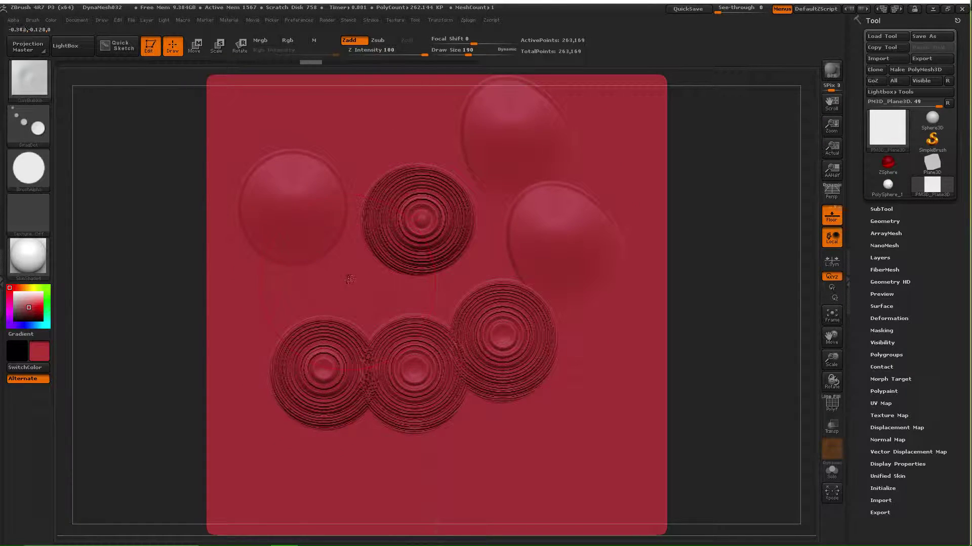
# Reset the Zero Curve to its default shape and collapse its editor
pyautogui.click(33, 20)
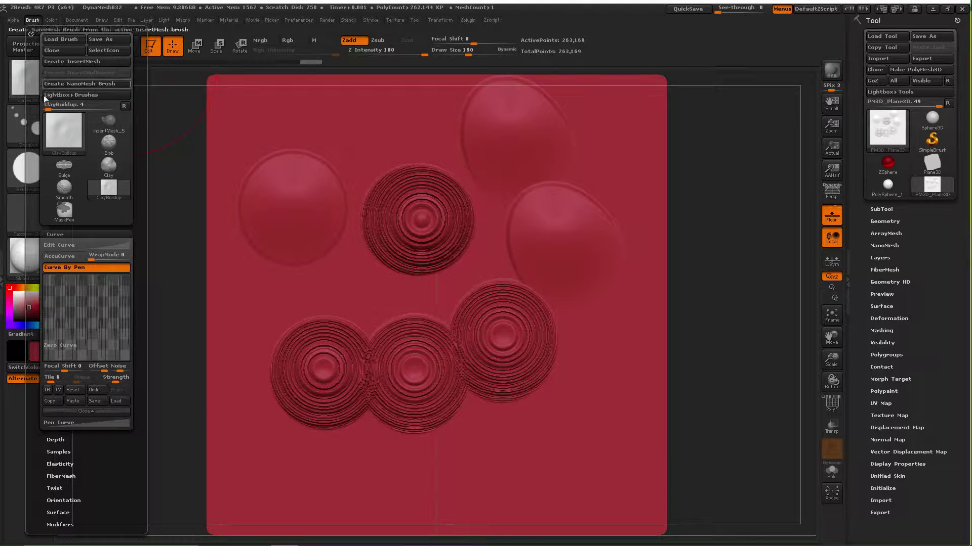
pyautogui.click(73, 390)
pyautogui.click(72, 413)
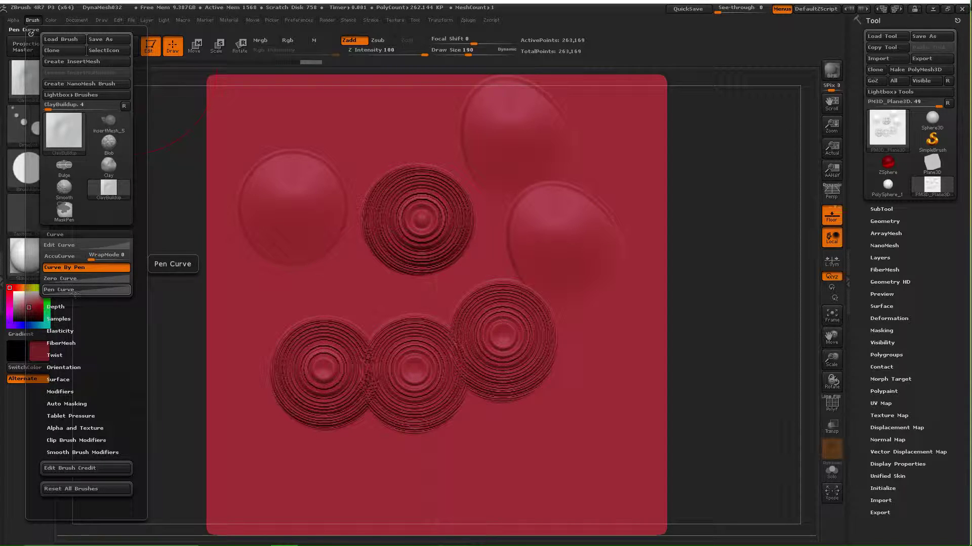
# Open the Pen Curve for editing and raise its starting end close to the maximum
pyautogui.click(76, 290)
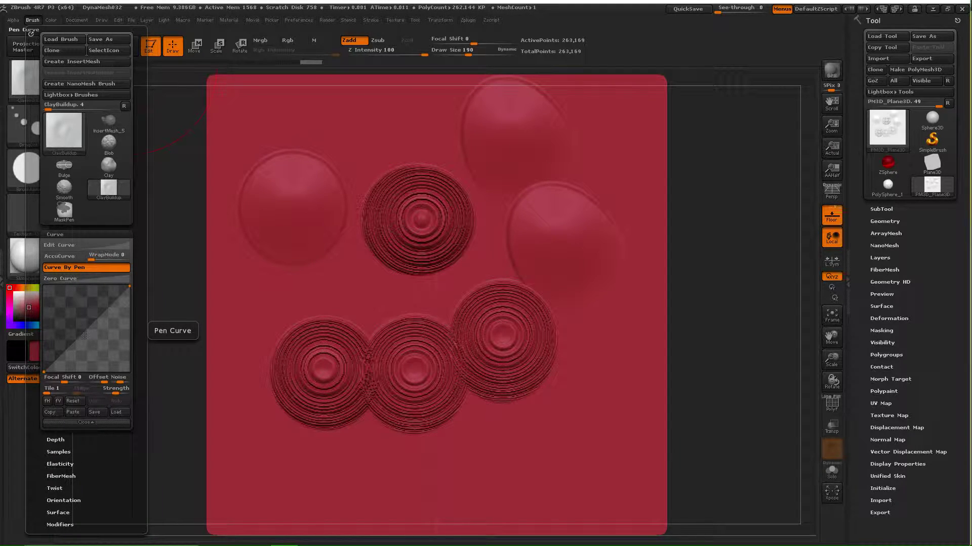
pyautogui.click(86, 422)
pyautogui.press('ctrl')
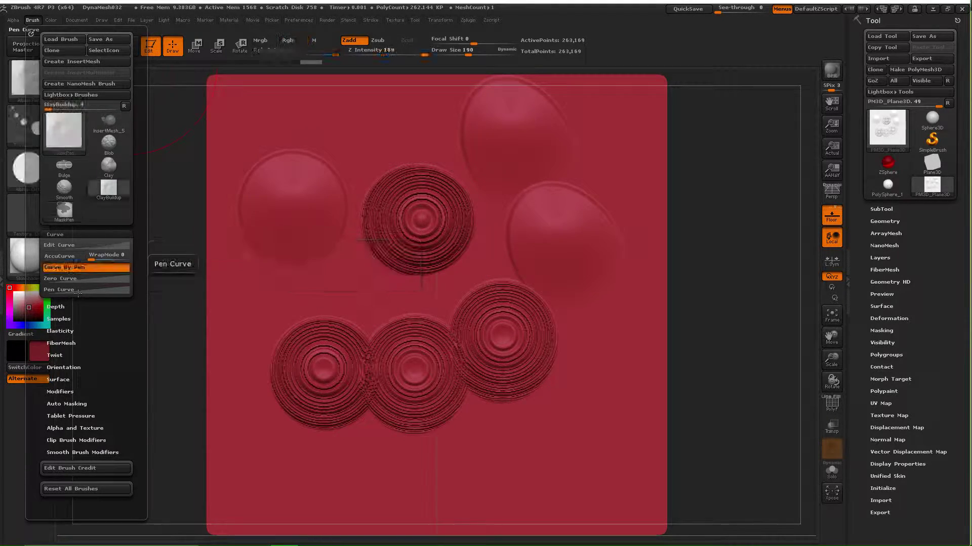
pyautogui.press('ctrl')
pyautogui.click(61, 292)
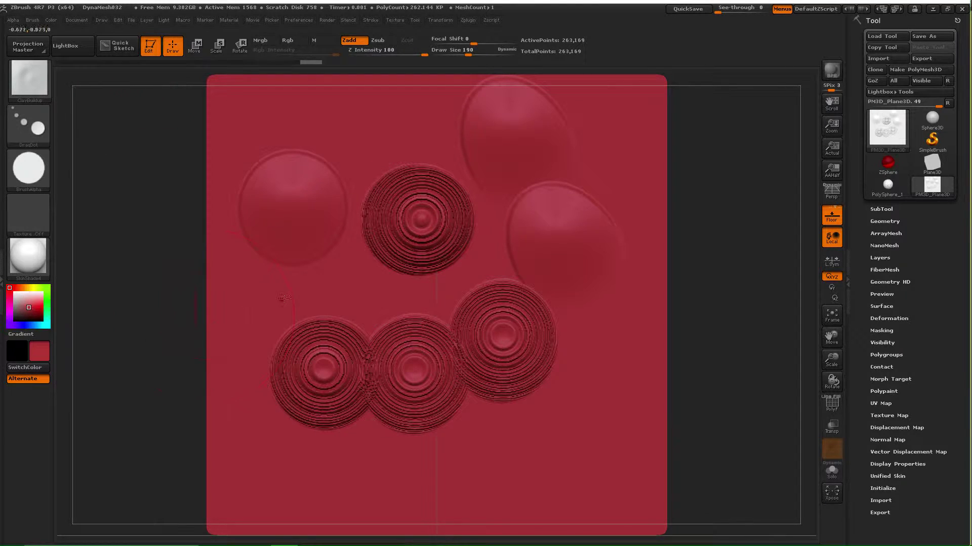
# Rewind the undo history to the clean plane and stamp large discs to test the raised Pen Curve
pyautogui.moveTo(237, 61); pyautogui.dragTo(156, 65)
pyautogui.moveTo(488, 305)
pyautogui.mouseDown()
pyautogui.moveTo(473, 310)
pyautogui.moveTo(434, 294)
pyautogui.moveTo(403, 265)
pyautogui.mouseUp()
pyautogui.hotkey('ctrl', 'z')
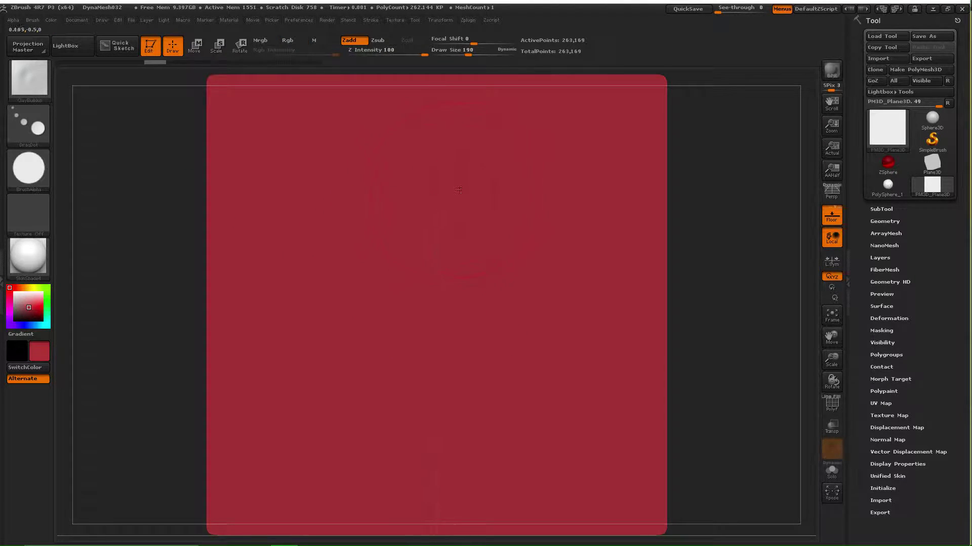
pyautogui.moveTo(435, 195)
pyautogui.mouseDown()
pyautogui.moveTo(411, 225)
pyautogui.moveTo(393, 308)
pyautogui.moveTo(390, 358)
pyautogui.moveTo(405, 393)
pyautogui.mouseUp()
pyautogui.moveTo(432, 229); pyautogui.dragTo(390, 263)
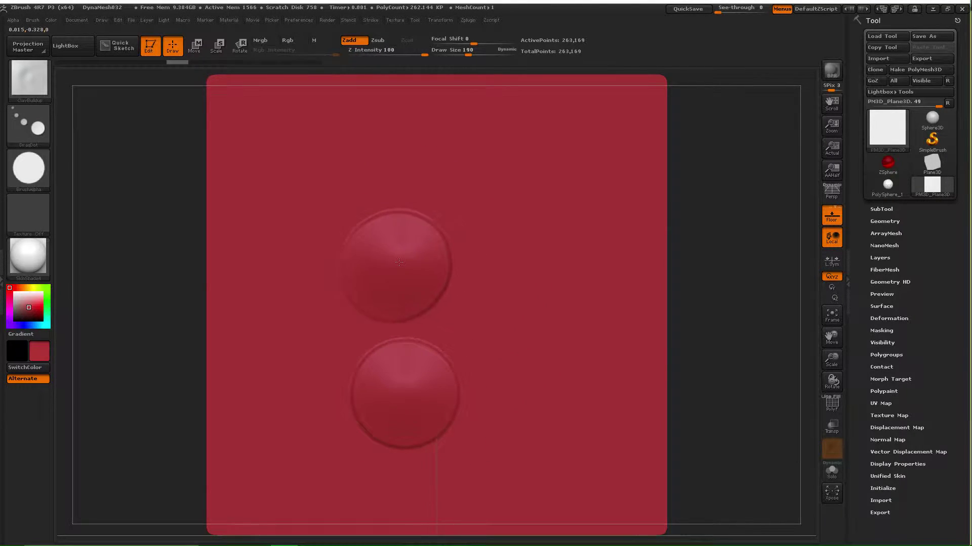
pyautogui.moveTo(430, 152); pyautogui.dragTo(514, 191)
pyautogui.click(527, 295)
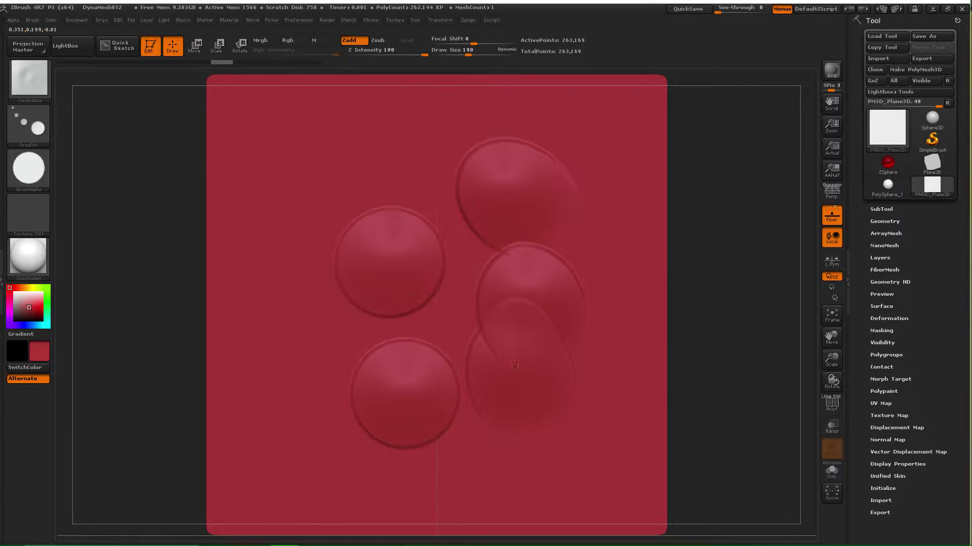
# Undo the test discs and pull the Pen Curve down so it stays low until just before its end
pyautogui.hotkey('ctrl', 'z')
pyautogui.hotkey('ctrl', 'z')
pyautogui.hotkey('ctrl', 'z')
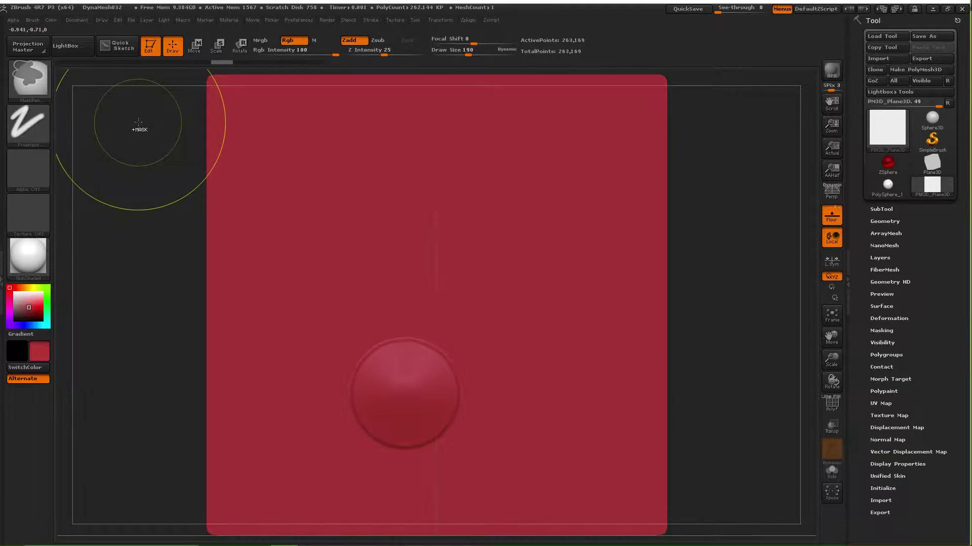
pyautogui.hotkey('ctrl', 'z')
pyautogui.click(32, 21)
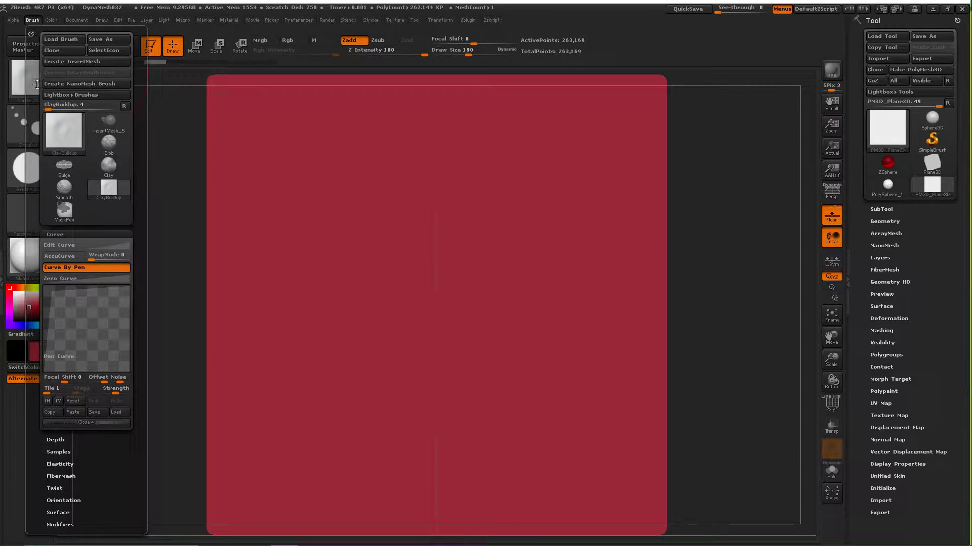
pyautogui.moveTo(51, 301); pyautogui.dragTo(115, 359)
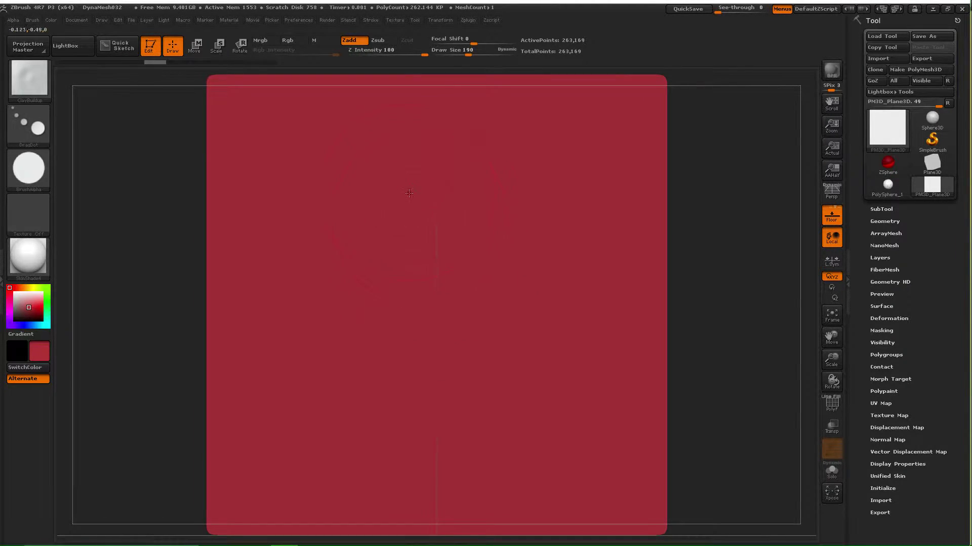
# Stamp large discs around the plane to test the lowered Pen Curve
pyautogui.moveTo(410, 195)
pyautogui.mouseDown()
pyautogui.moveTo(411, 376)
pyautogui.moveTo(378, 285)
pyautogui.moveTo(442, 278)
pyautogui.mouseUp()
pyautogui.click(522, 193)
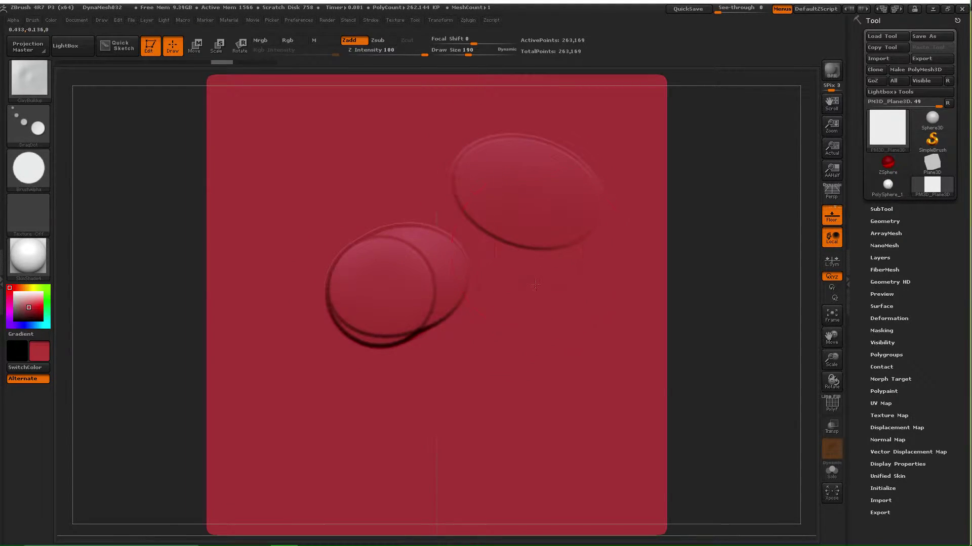
pyautogui.click(531, 304)
pyautogui.click(458, 439)
pyautogui.moveTo(338, 377); pyautogui.dragTo(306, 402)
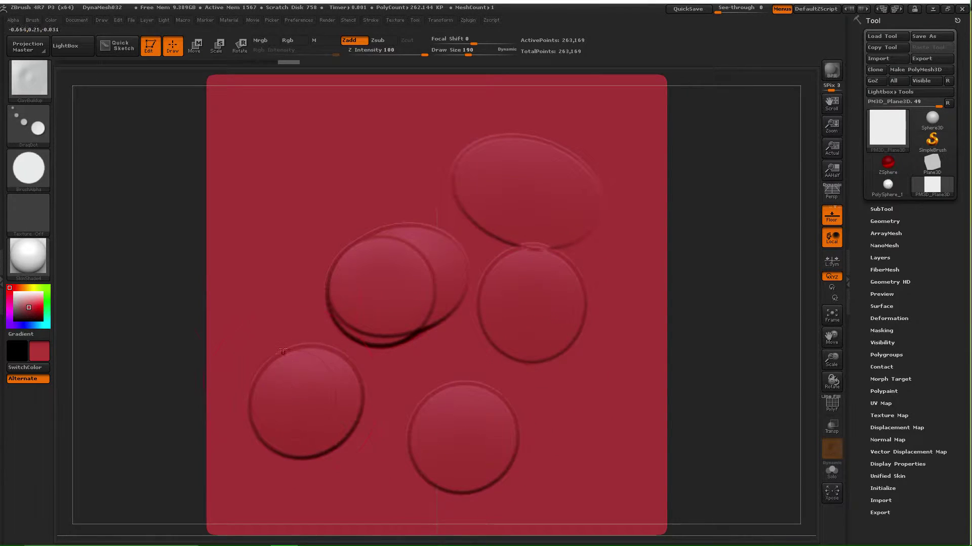
pyautogui.moveTo(275, 142); pyautogui.dragTo(284, 166)
pyautogui.moveTo(388, 133); pyautogui.dragTo(388, 146)
# Undo all discs stamped with the lowered Pen Curve until the plane is clean
pyautogui.hotkey('ctrl', 'z')
pyautogui.hotkey('ctrl', 'z')
pyautogui.hotkey('ctrl', 'z')
pyautogui.hotkey('ctrl', 'z')
pyautogui.hotkey('ctrl', 'z')
pyautogui.hotkey('ctrl', 'z')
pyautogui.hotkey('ctrl', 'z')
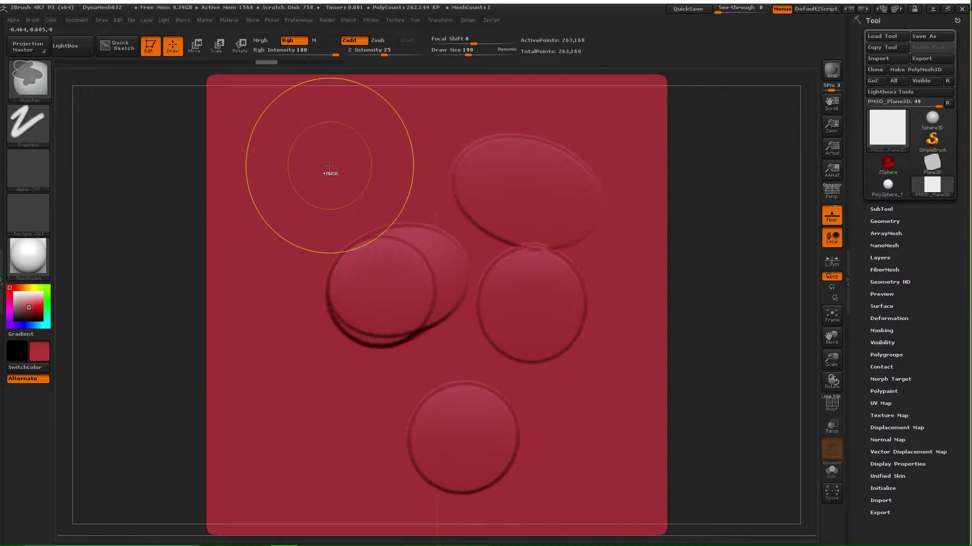
pyautogui.hotkey('ctrl', 'z')
pyautogui.hotkey('ctrl', 'z')
# Stamp a second set of overlapping large discs across the plane to compare the flat and rounded profiles
pyautogui.moveTo(431, 322); pyautogui.dragTo(427, 375)
pyautogui.moveTo(389, 215); pyautogui.dragTo(385, 271)
pyautogui.moveTo(334, 211); pyautogui.dragTo(307, 184)
pyautogui.moveTo(468, 175); pyautogui.dragTo(478, 191)
pyautogui.moveTo(522, 283); pyautogui.dragTo(524, 319)
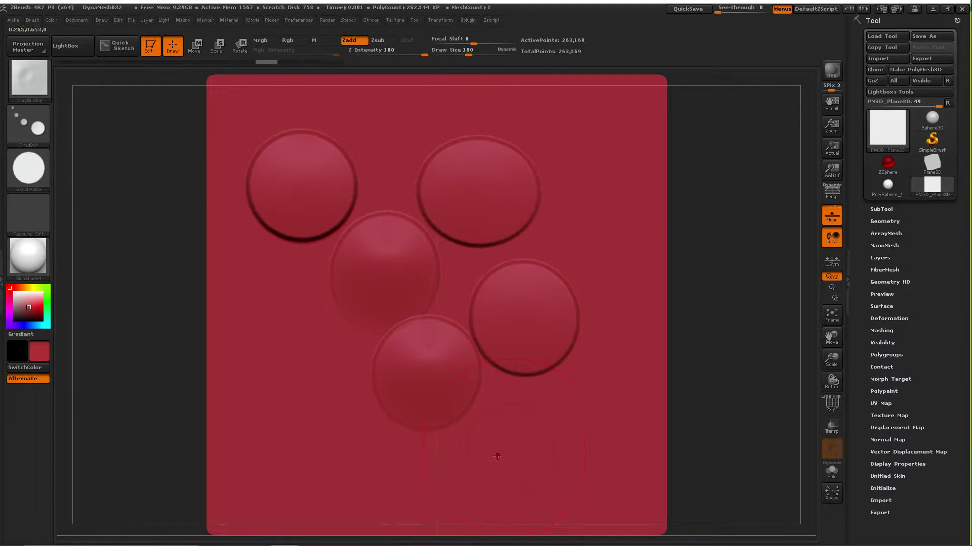
pyautogui.moveTo(386, 392); pyautogui.dragTo(312, 419)
pyautogui.moveTo(286, 335); pyautogui.dragTo(277, 356)
pyautogui.moveTo(298, 294); pyautogui.dragTo(298, 303)
pyautogui.moveTo(405, 366); pyautogui.dragTo(403, 375)
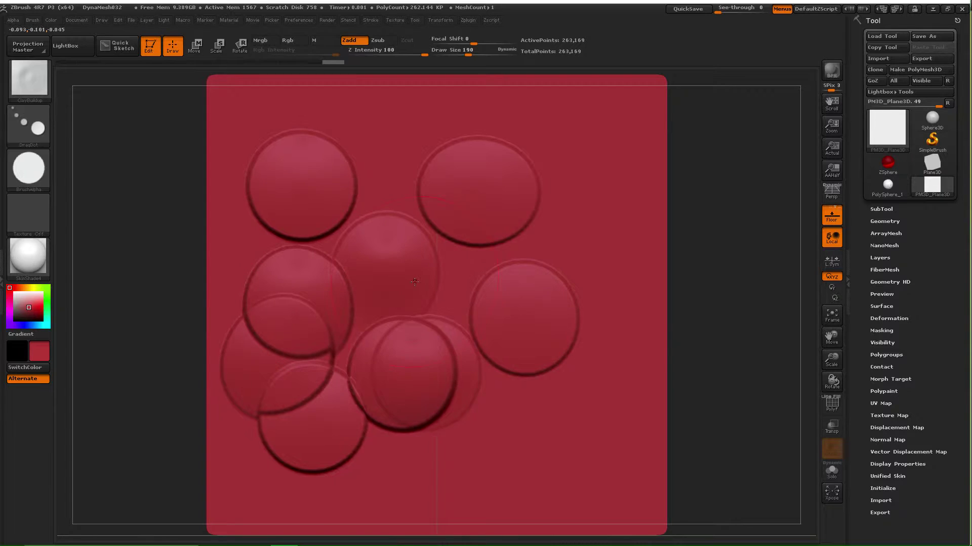
# Undo the second set of comparison discs back to the clean plane
pyautogui.hotkey('ctrl', 'z')
pyautogui.hotkey('ctrl', 'z')
pyautogui.hotkey('ctrl', 'z')
pyautogui.hotkey('ctrl', 'z')
pyautogui.hotkey('ctrl', 'z')
pyautogui.hotkey('ctrl', 'z')
pyautogui.hotkey('ctrl', 'z')
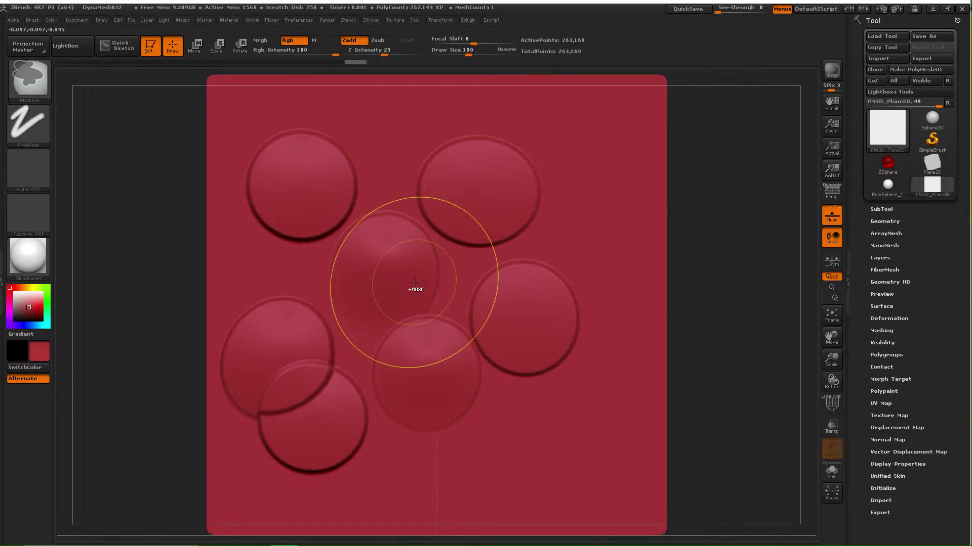
pyautogui.hotkey('ctrl', 'z')
pyautogui.hotkey('ctrl', 'z')
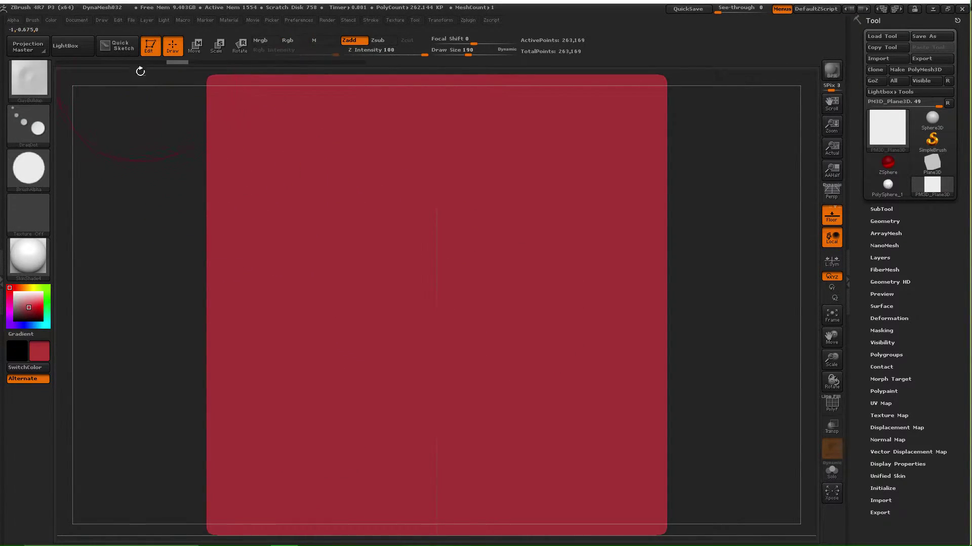
# Add a high peak near the far end of the Pen Curve and stamp three large test discs in a triangle
pyautogui.click(33, 20)
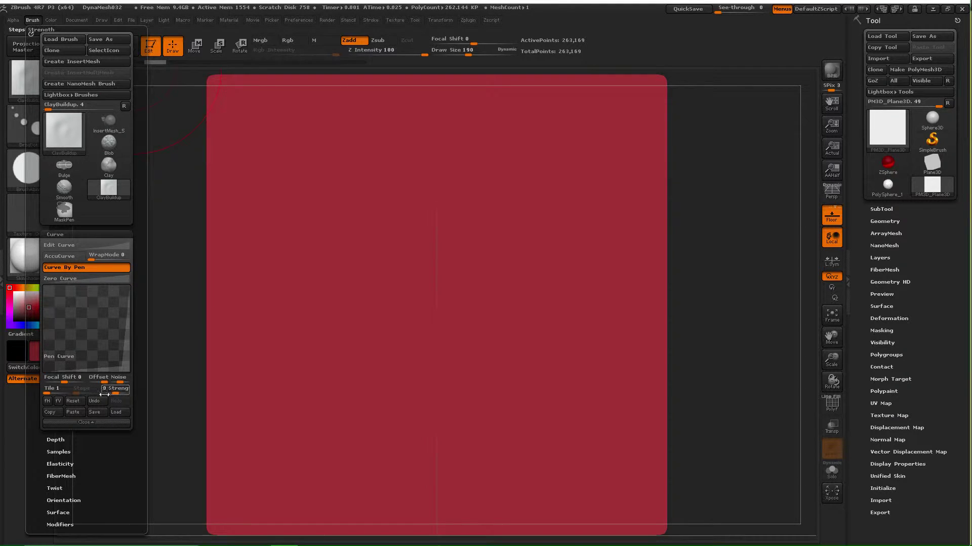
pyautogui.moveTo(89, 358); pyautogui.dragTo(107, 292)
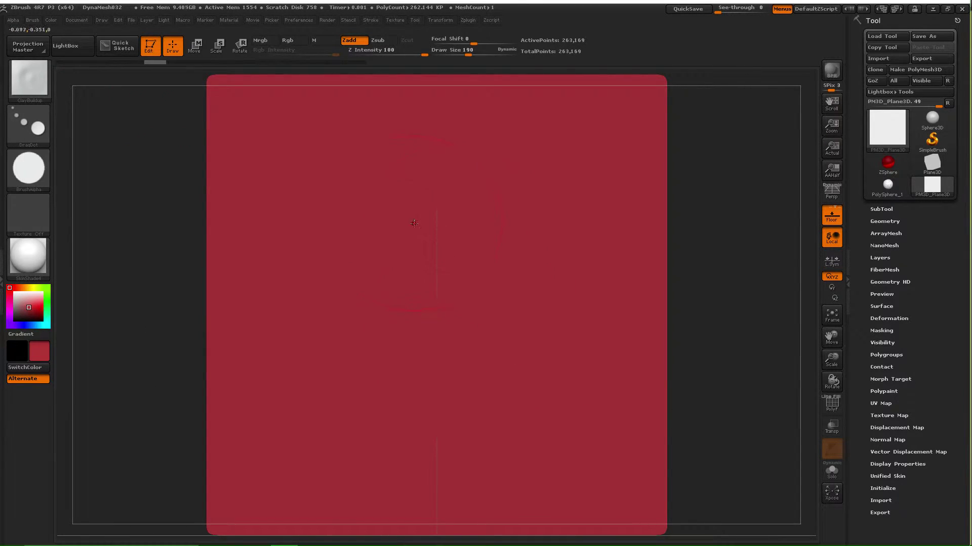
pyautogui.moveTo(409, 242)
pyautogui.mouseDown()
pyautogui.moveTo(404, 271)
pyautogui.moveTo(419, 296)
pyautogui.moveTo(431, 290)
pyautogui.mouseUp()
pyautogui.moveTo(362, 185); pyautogui.dragTo(341, 201)
pyautogui.click(495, 207)
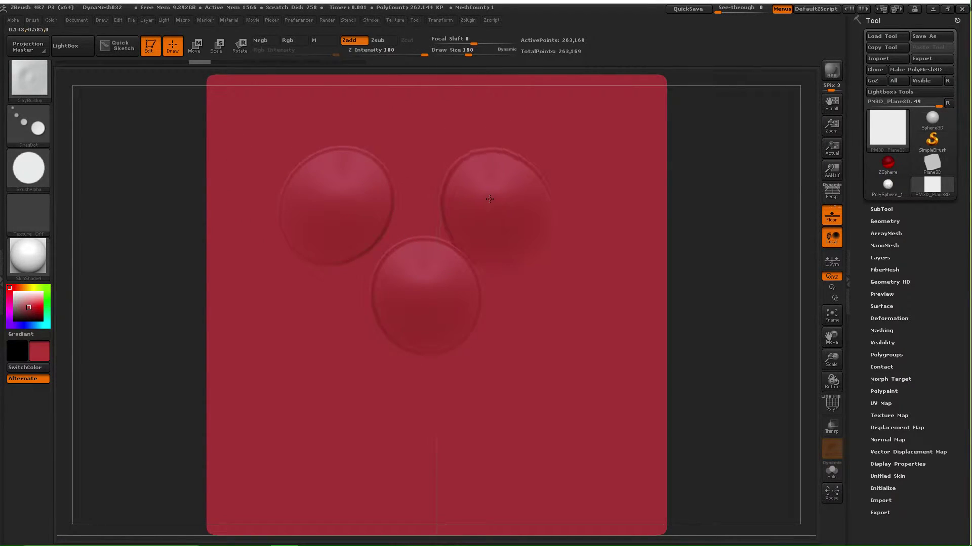
# Reopen the brush's curve settings and increase the Pen Curve's Tile value
pyautogui.click(51, 19)
pyautogui.click(31, 20)
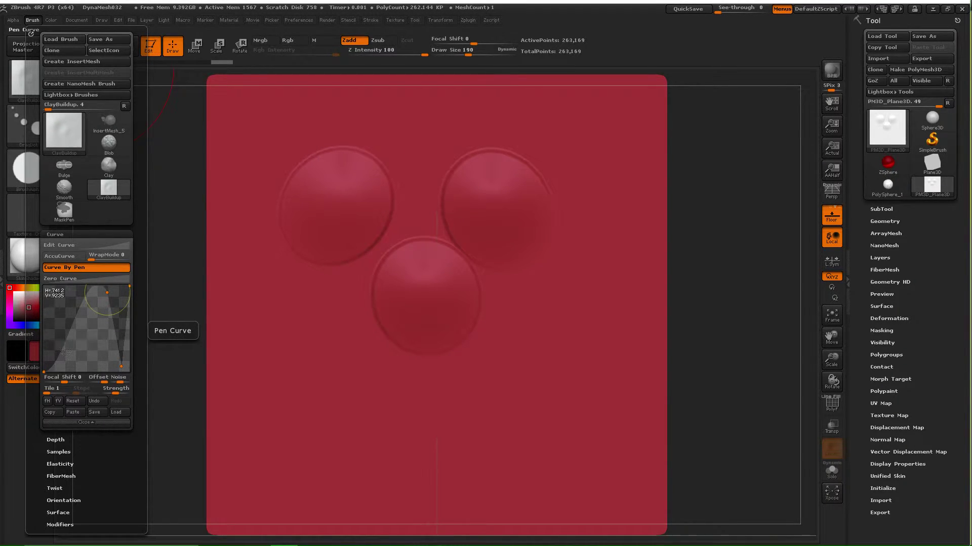
pyautogui.moveTo(49, 394); pyautogui.dragTo(54, 393)
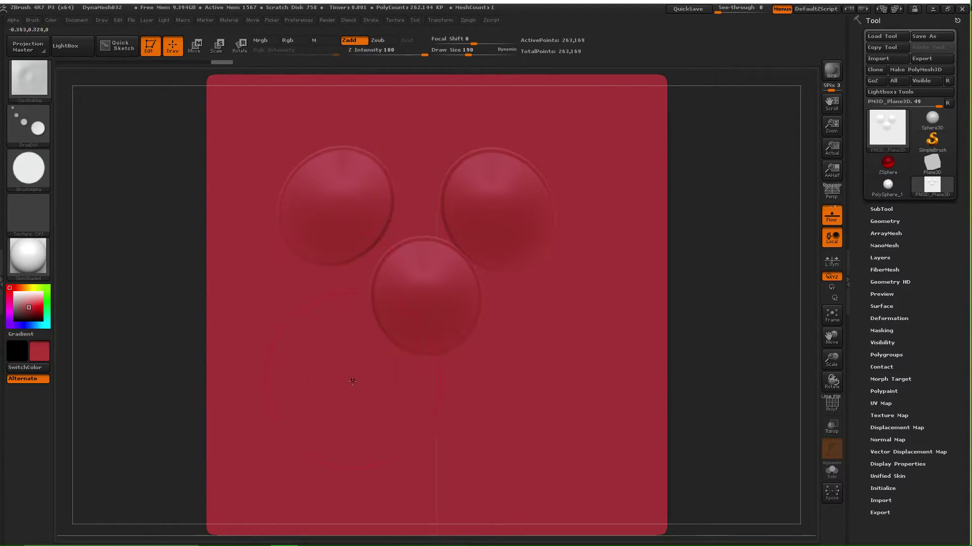
# Stamp ten large discs across the lower half of the plane, overlapping several, to test the tiled Pen Curve
pyautogui.moveTo(328, 393); pyautogui.dragTo(312, 368)
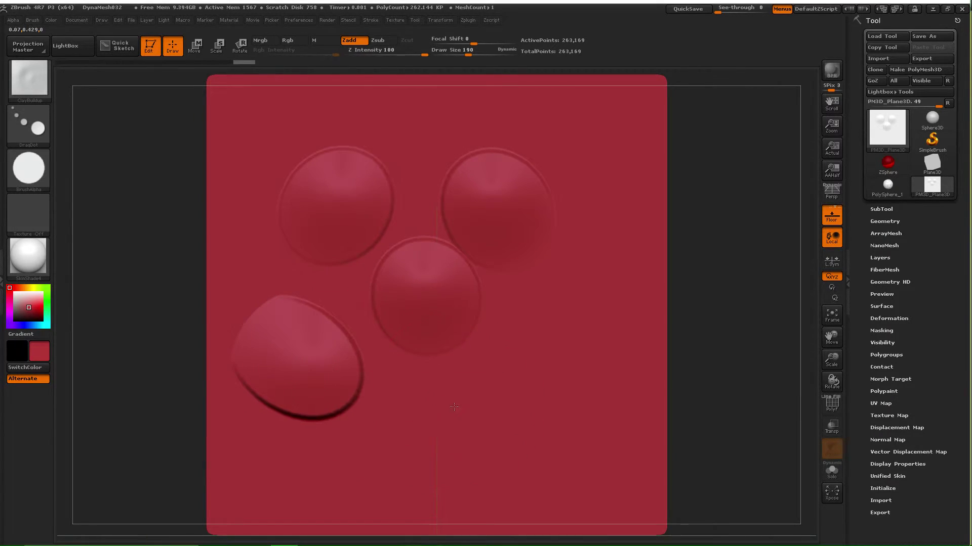
pyautogui.moveTo(454, 407); pyautogui.dragTo(457, 423)
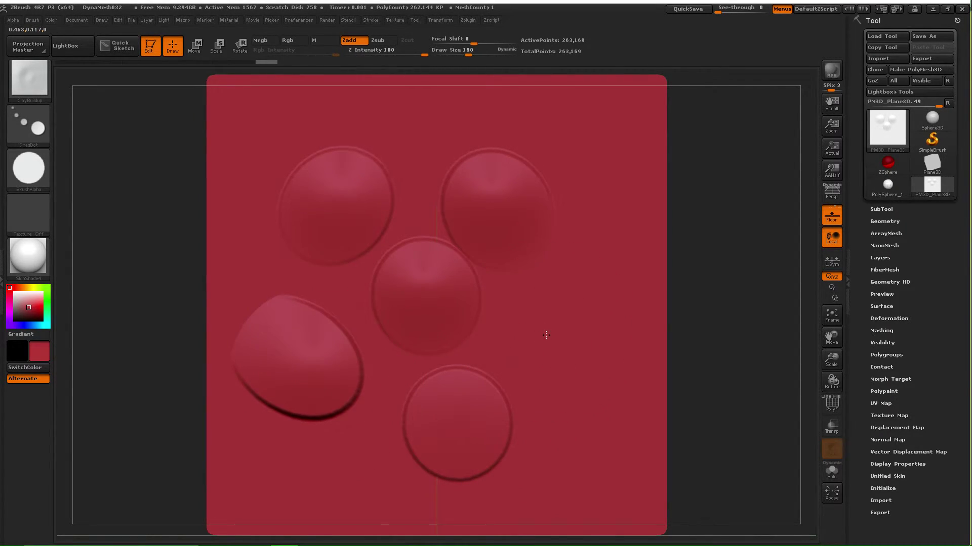
pyautogui.moveTo(547, 336)
pyautogui.mouseDown()
pyautogui.moveTo(521, 348)
pyautogui.moveTo(557, 318)
pyautogui.moveTo(542, 334)
pyautogui.moveTo(542, 324)
pyautogui.mouseUp()
pyautogui.click(358, 476)
pyautogui.click(350, 448)
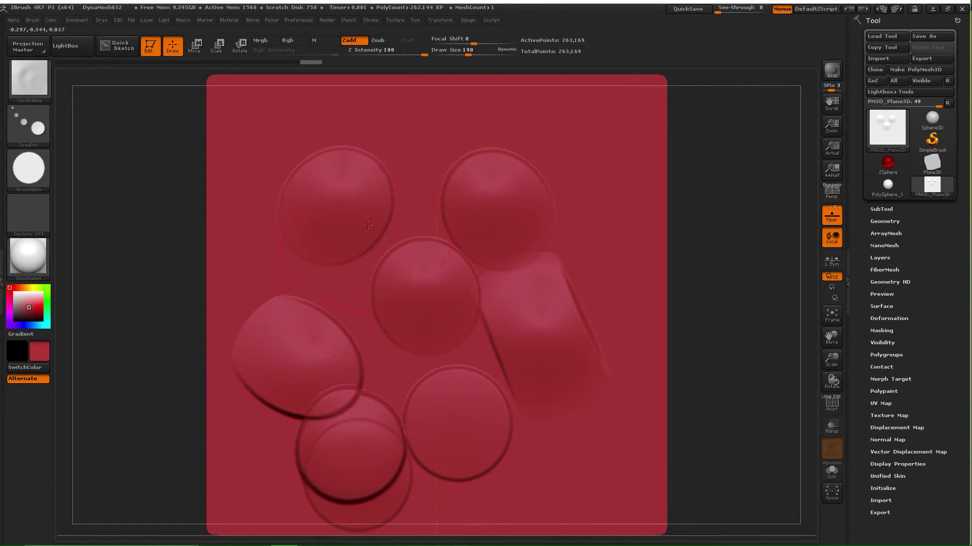
pyautogui.click(330, 353)
pyautogui.click(331, 386)
pyautogui.click(357, 367)
pyautogui.click(457, 398)
pyautogui.click(503, 404)
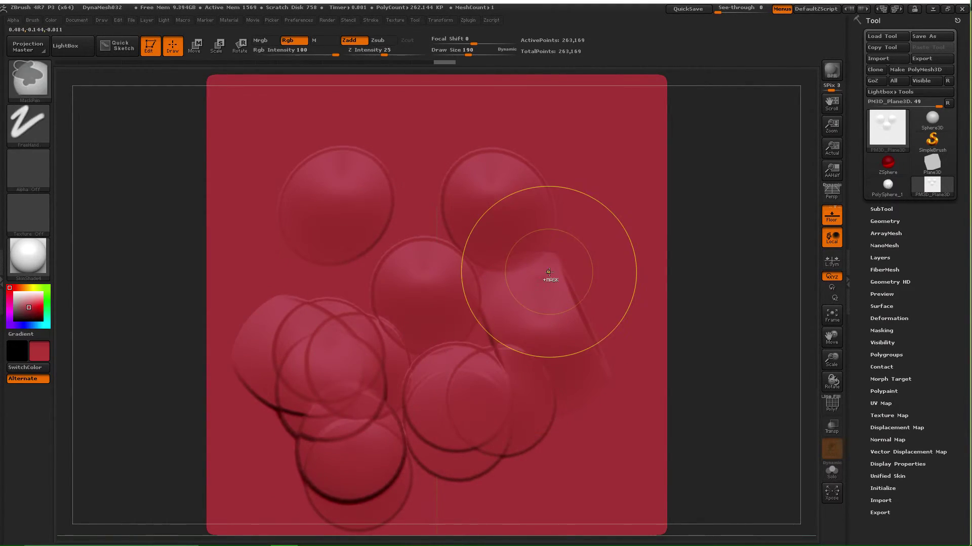
# Undo all the stamped test discs, including the three in the triangle, back to the clean plane
pyautogui.hotkey('ctrl', 'z')
pyautogui.hotkey('ctrl', 'z')
pyautogui.hotkey('ctrl', 'z')
pyautogui.hotkey('ctrl', 'z')
pyautogui.hotkey('ctrl', 'z')
pyautogui.hotkey('ctrl', 'z')
pyautogui.hotkey('ctrl', 'z')
pyautogui.hotkey('ctrl', 'z')
pyautogui.hotkey('ctrl', 'z')
pyautogui.hotkey('ctrl', 'z')
pyautogui.hotkey('ctrl', 'z')
pyautogui.hotkey('ctrl', 'z')
pyautogui.hotkey('ctrl', 'z')
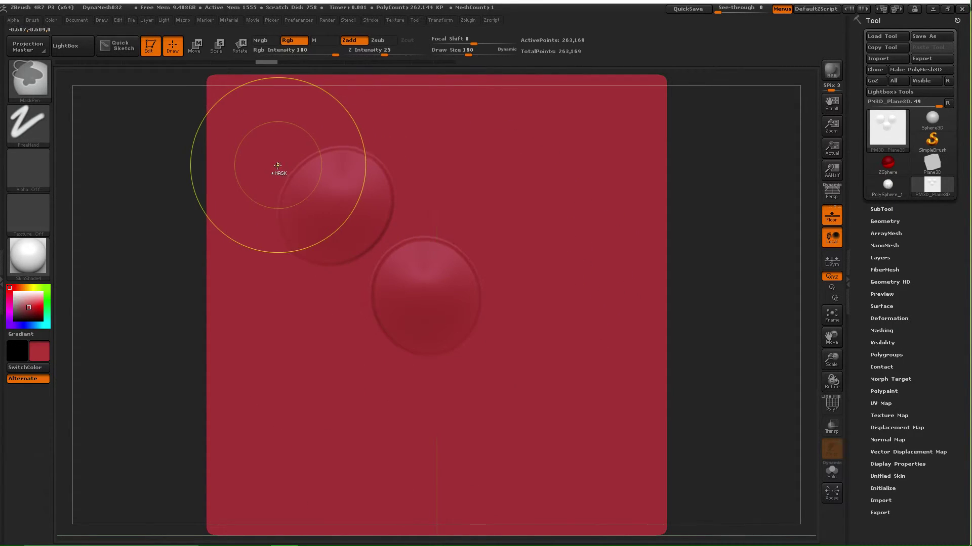
# Reopen the brush's curve settings and collapse the expanded Pen Curve graph
pyautogui.click(33, 20)
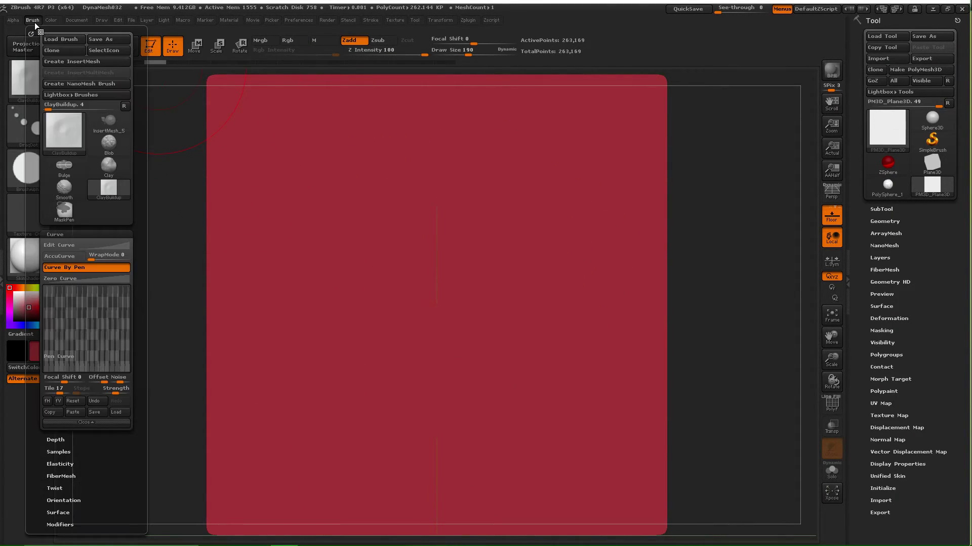
pyautogui.click(80, 423)
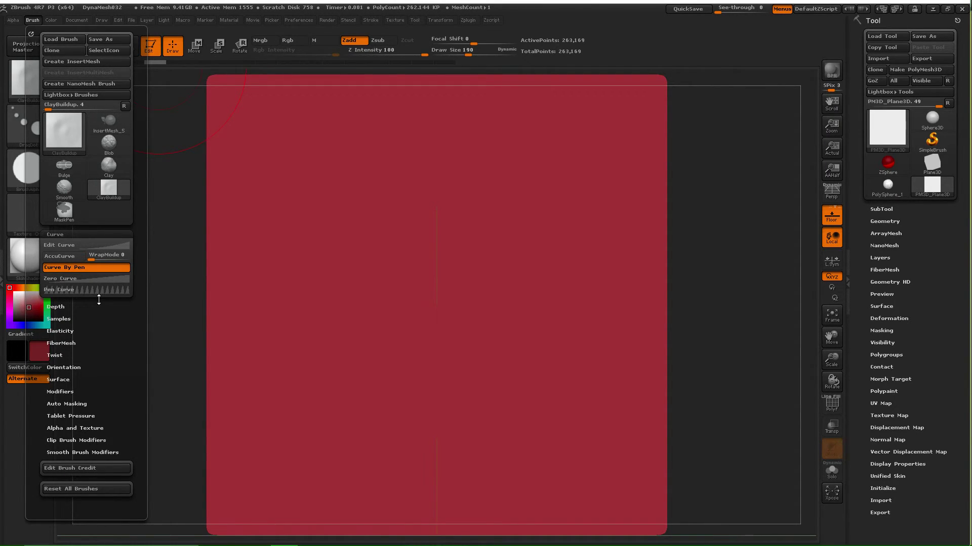
pyautogui.click(39, 24)
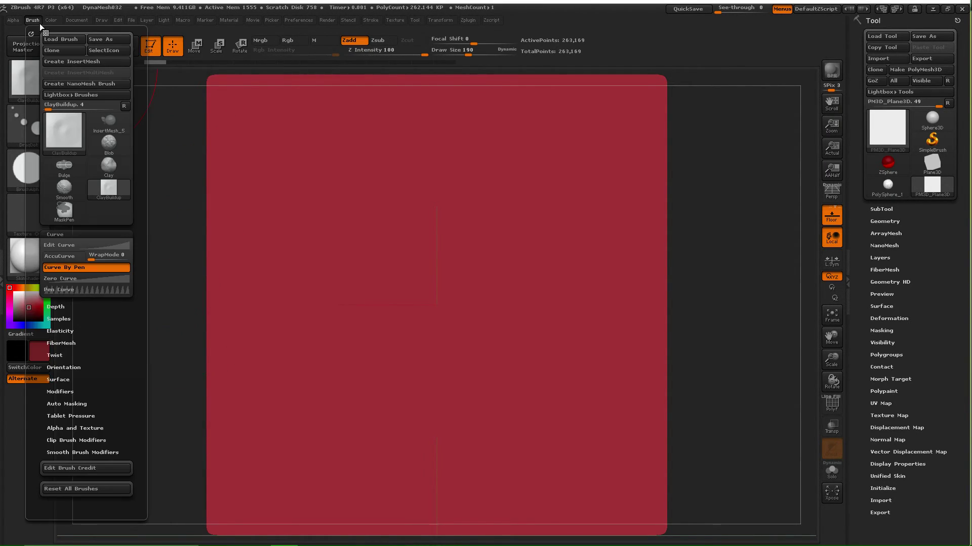